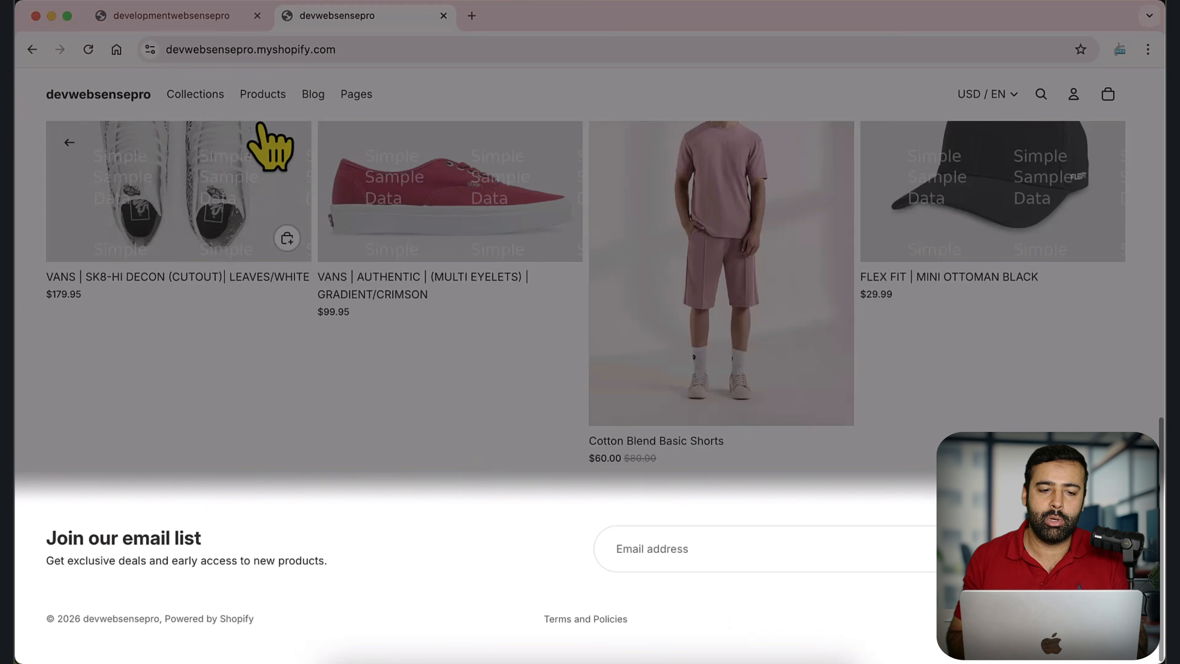
Open the devwebsensepro store's admin in a new tab at devwebsensepro.myshopify.com/admin
{"action": "left_click", "coordinate": [216, 17]}
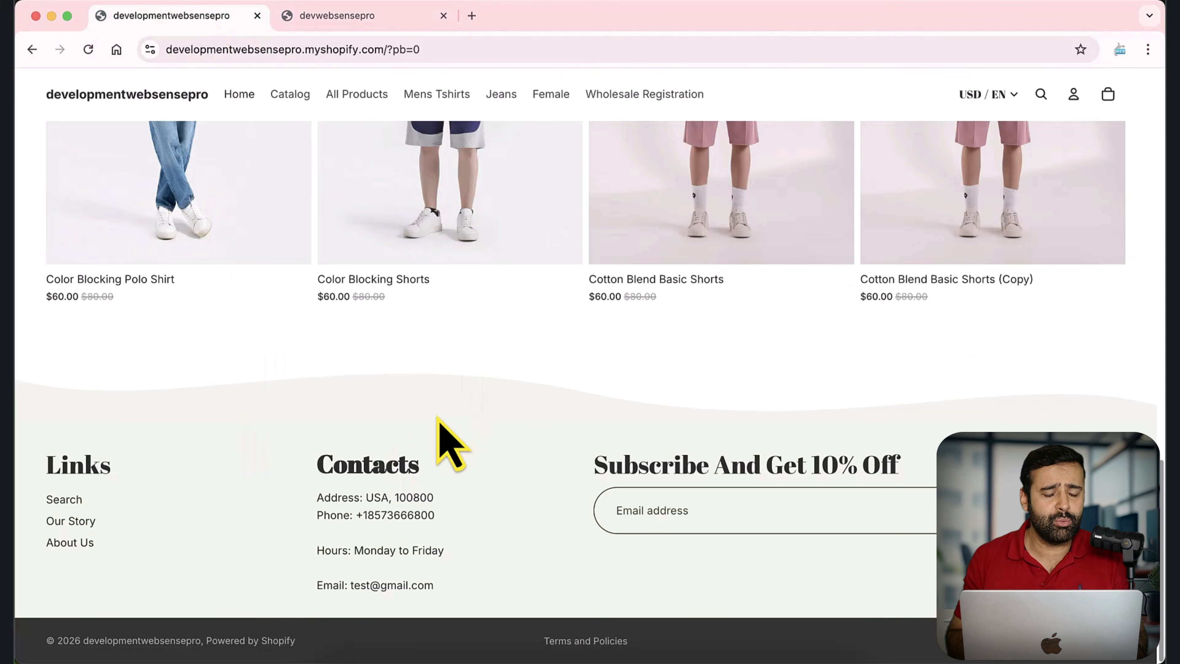
{"action": "left_click", "coordinate": [342, 22]}
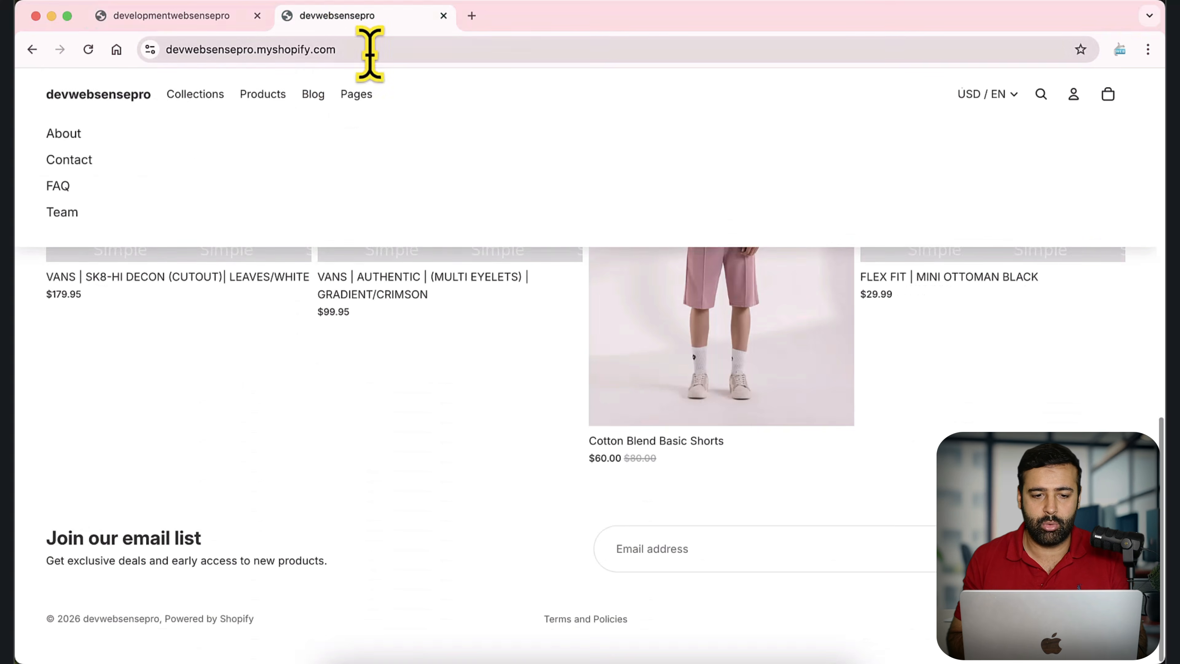
{"action": "left_click", "coordinate": [402, 50]}
{"action": "left_click", "coordinate": [404, 50]}
{"action": "key", "text": "super+a"}
{"action": "key", "text": "super+c"}
{"action": "key", "text": "super+t"}
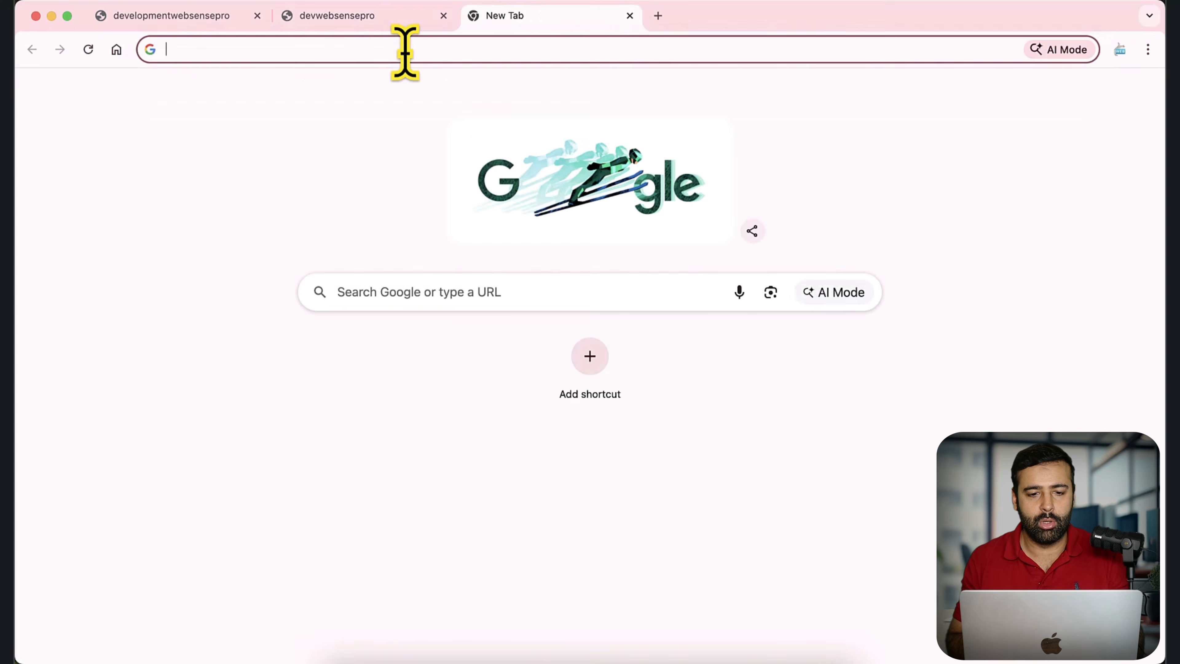
{"action": "key", "text": "super+v"}
{"action": "type", "text": "admin"}
{"action": "key", "text": "Return"}
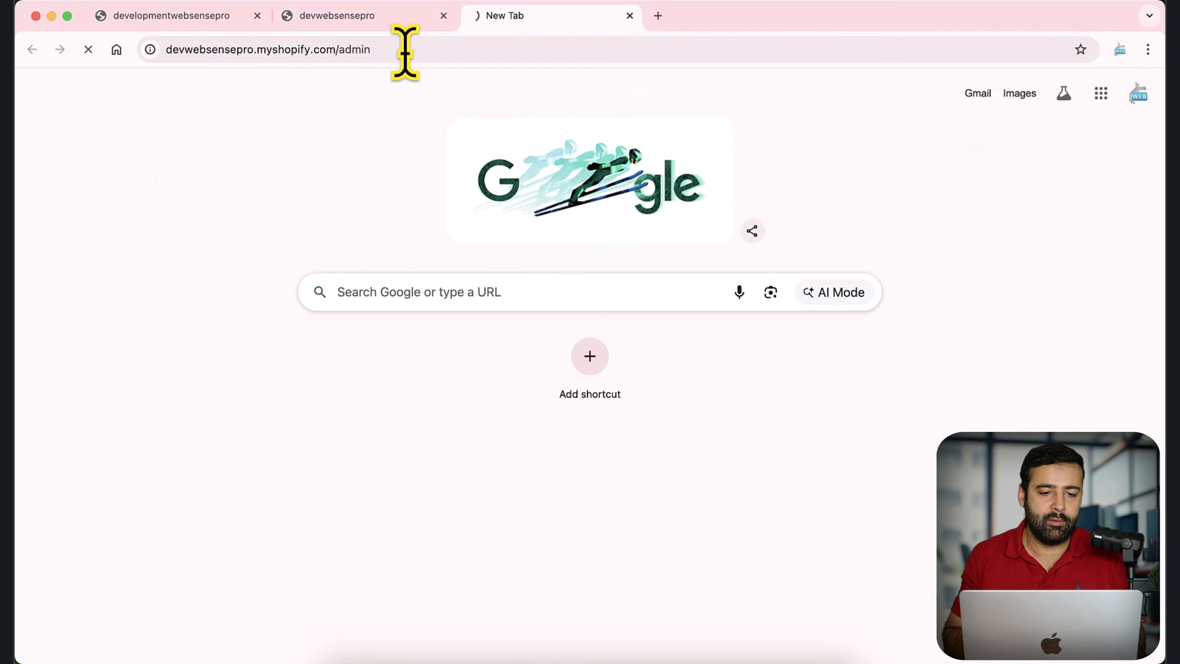
Close the developmentwebsensepro storefront and open the Online Store themes page in the devwebsensepro admin
{"action": "left_click", "coordinate": [179, 21]}
{"action": "mouse_move", "coordinate": [234, 90]}
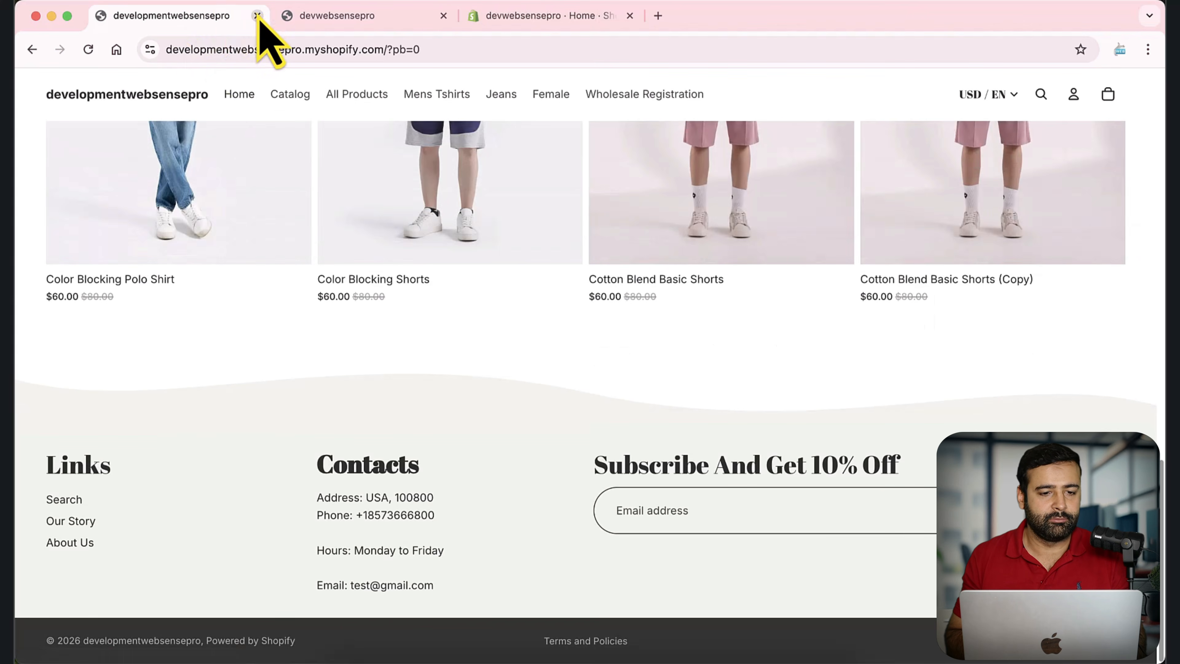
{"action": "left_click", "coordinate": [257, 16]}
{"action": "scroll", "coordinate": [980, 306], "scroll_direction": "up", "scroll_amount": 5}
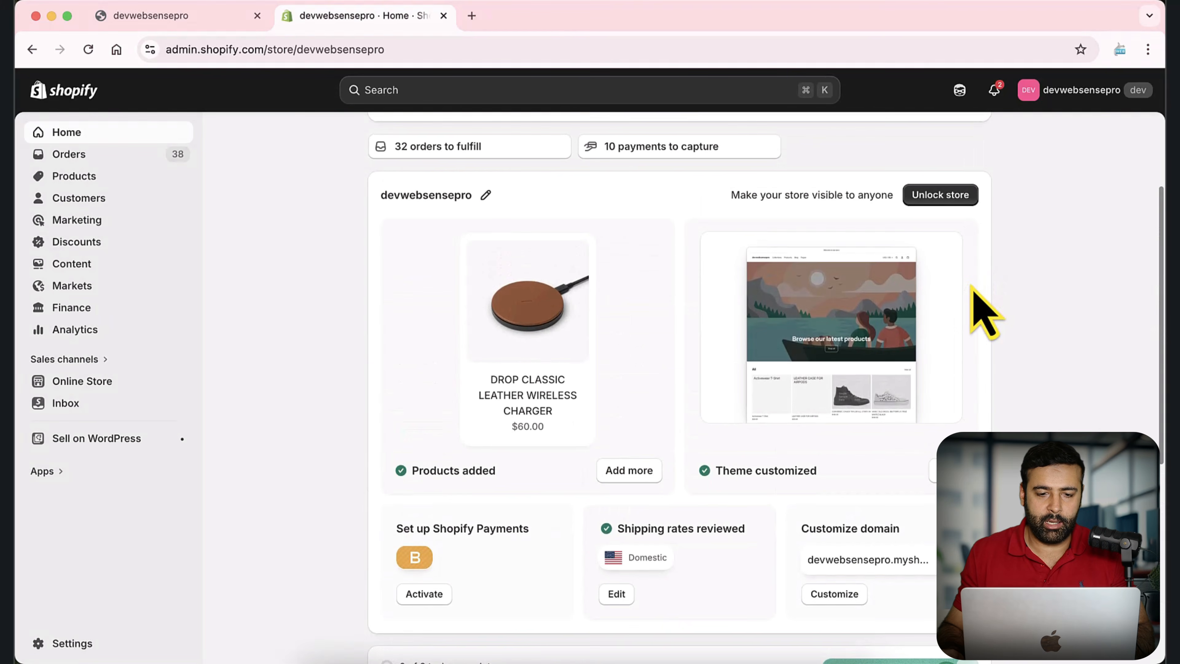
{"action": "scroll", "coordinate": [981, 307], "scroll_direction": "up", "scroll_amount": 2}
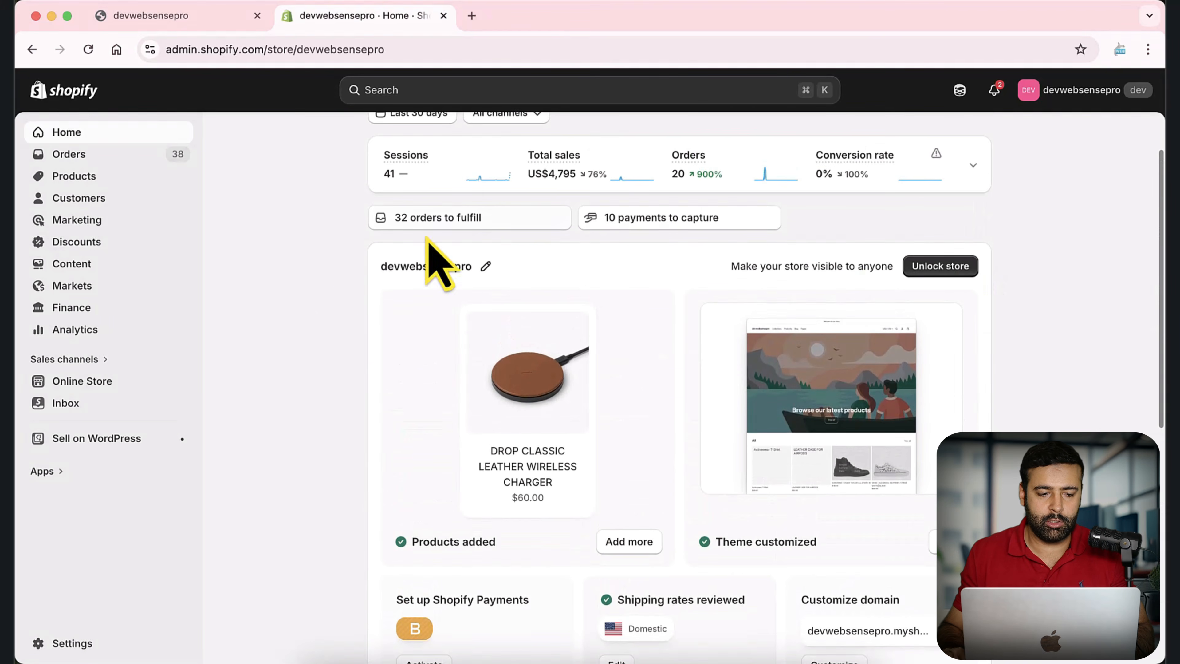
{"action": "left_click", "coordinate": [113, 386]}
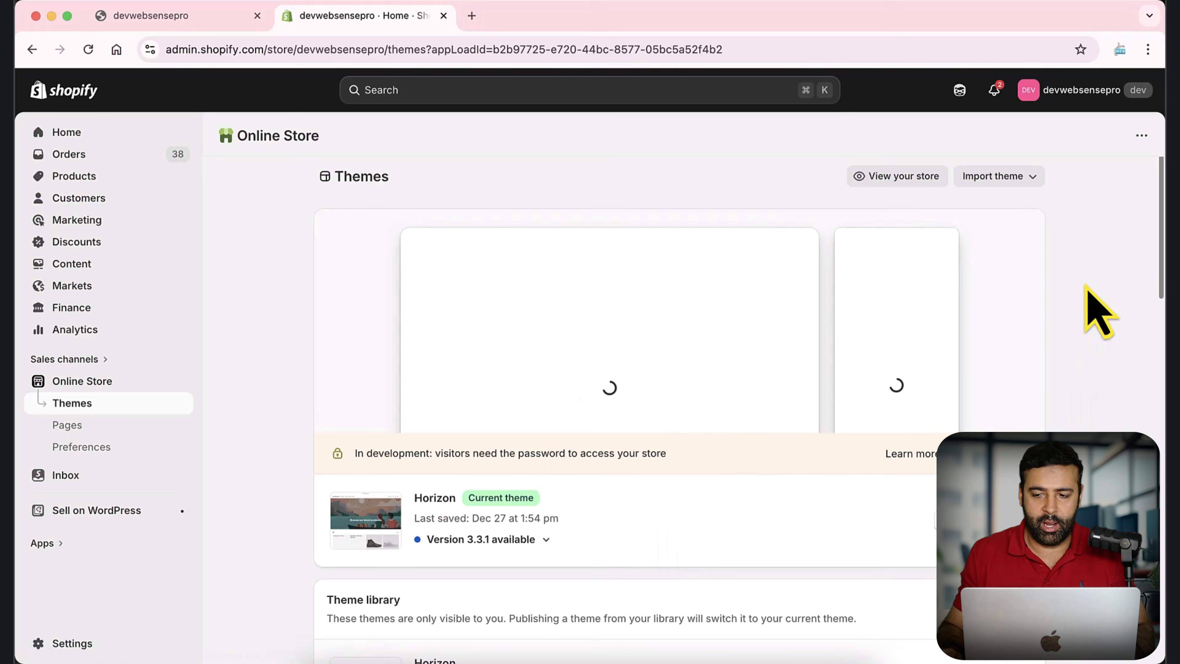
Update the current Horizon theme to version 3.3.1
{"action": "scroll", "coordinate": [1101, 295], "scroll_direction": "down", "scroll_amount": 4}
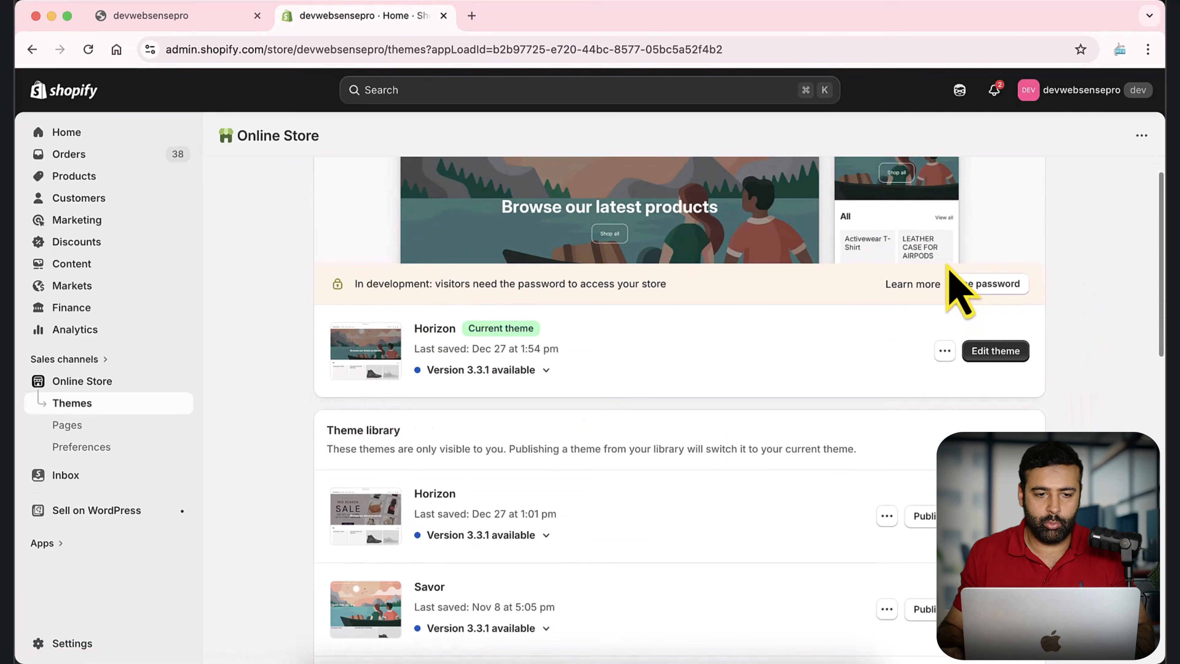
{"action": "left_click", "coordinate": [208, 23]}
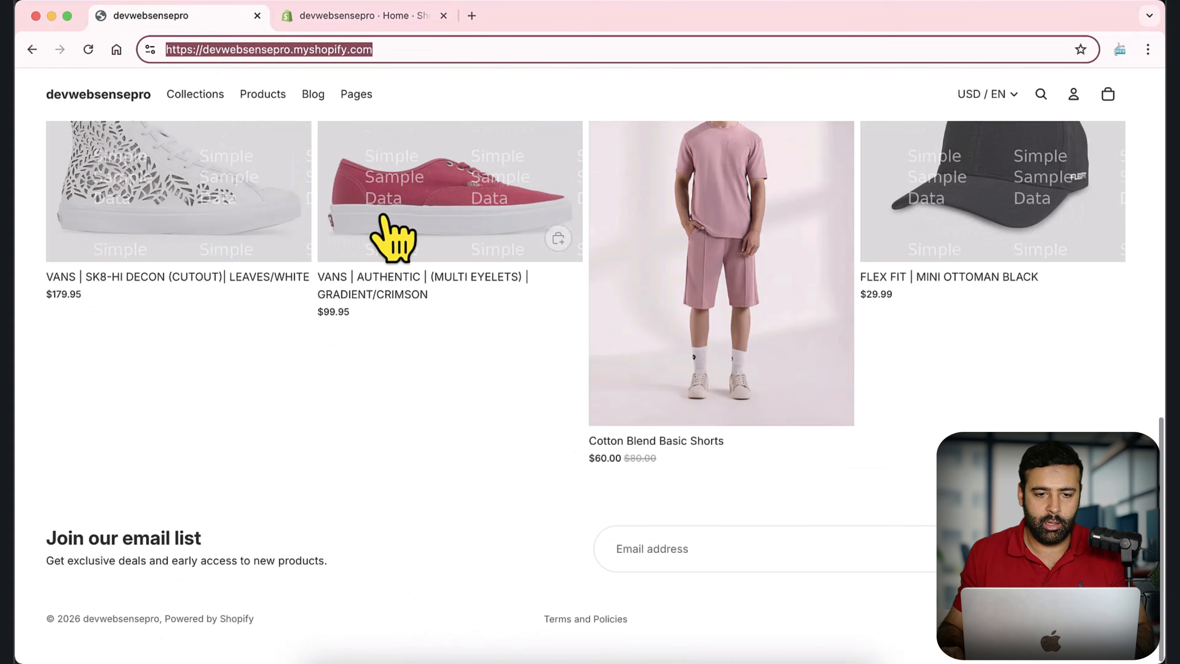
{"action": "left_click", "coordinate": [390, 19]}
{"action": "left_click", "coordinate": [516, 372]}
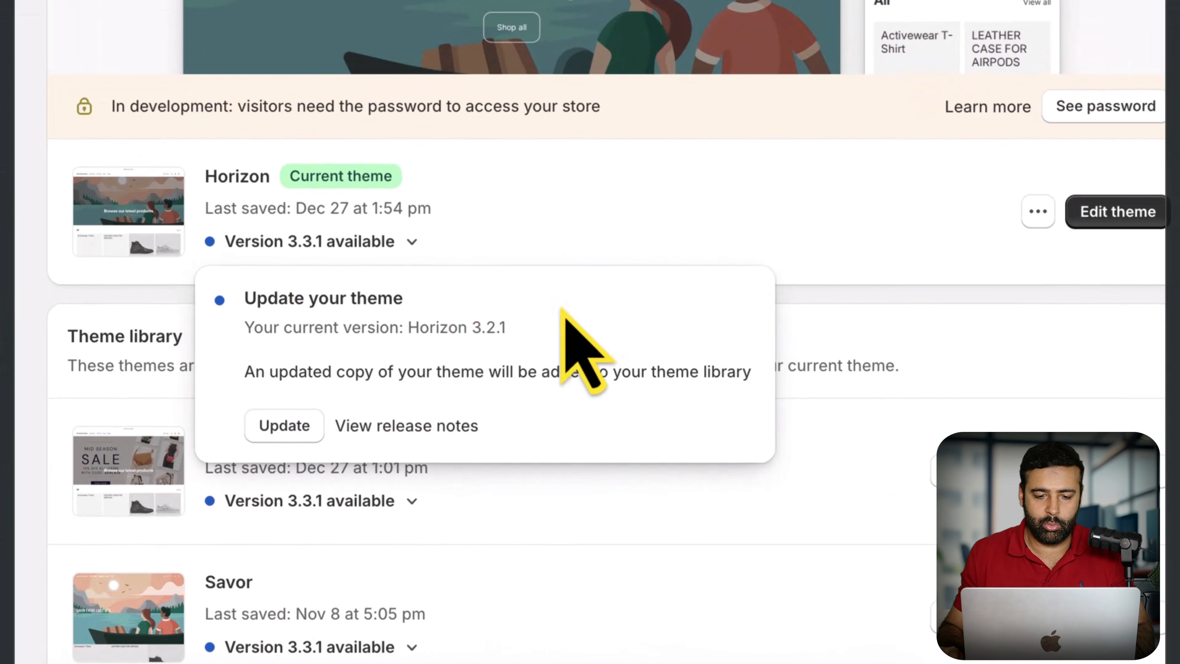
{"action": "left_click", "coordinate": [705, 359]}
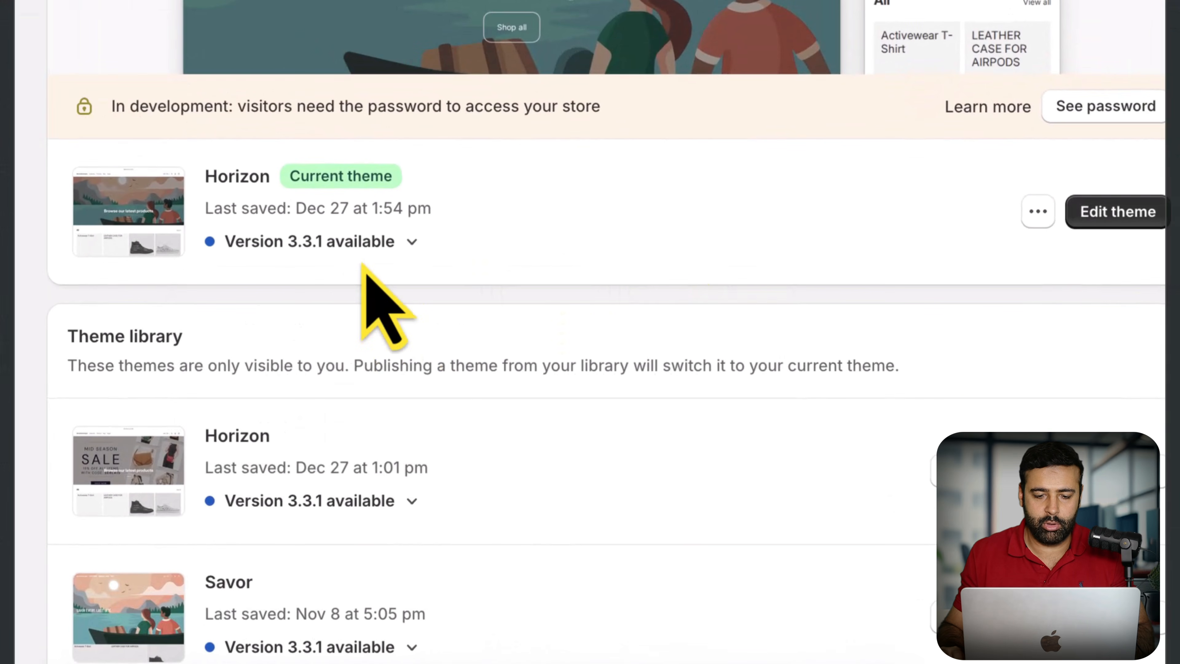
{"action": "left_click", "coordinate": [411, 244]}
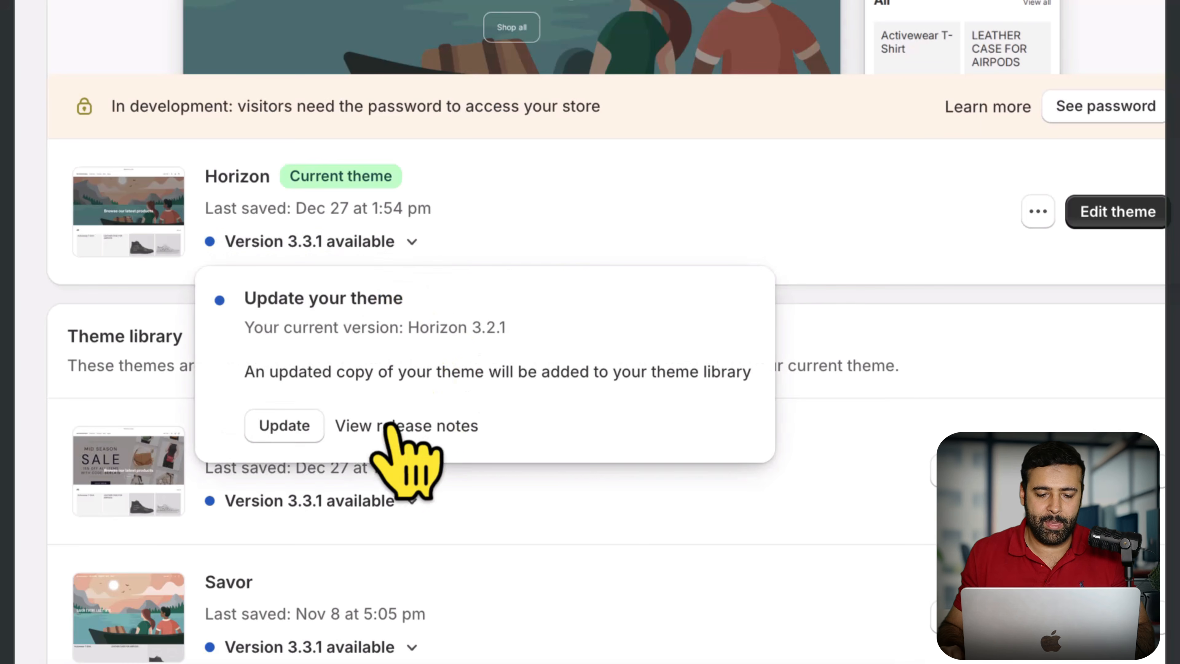
{"action": "left_click", "coordinate": [282, 439]}
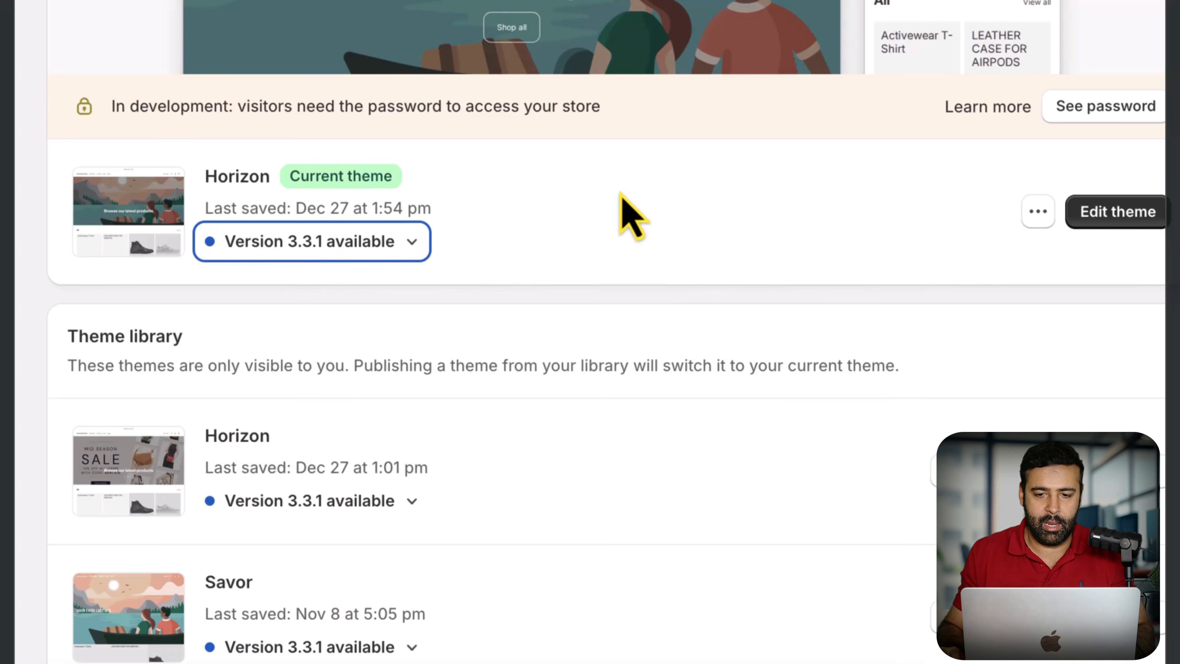
Check the version of the updated copy of Horizon in the theme library and publish it as the current theme
{"action": "scroll", "coordinate": [627, 210], "scroll_direction": "down", "scroll_amount": 10}
{"action": "scroll", "coordinate": [625, 223], "scroll_direction": "up", "scroll_amount": 5}
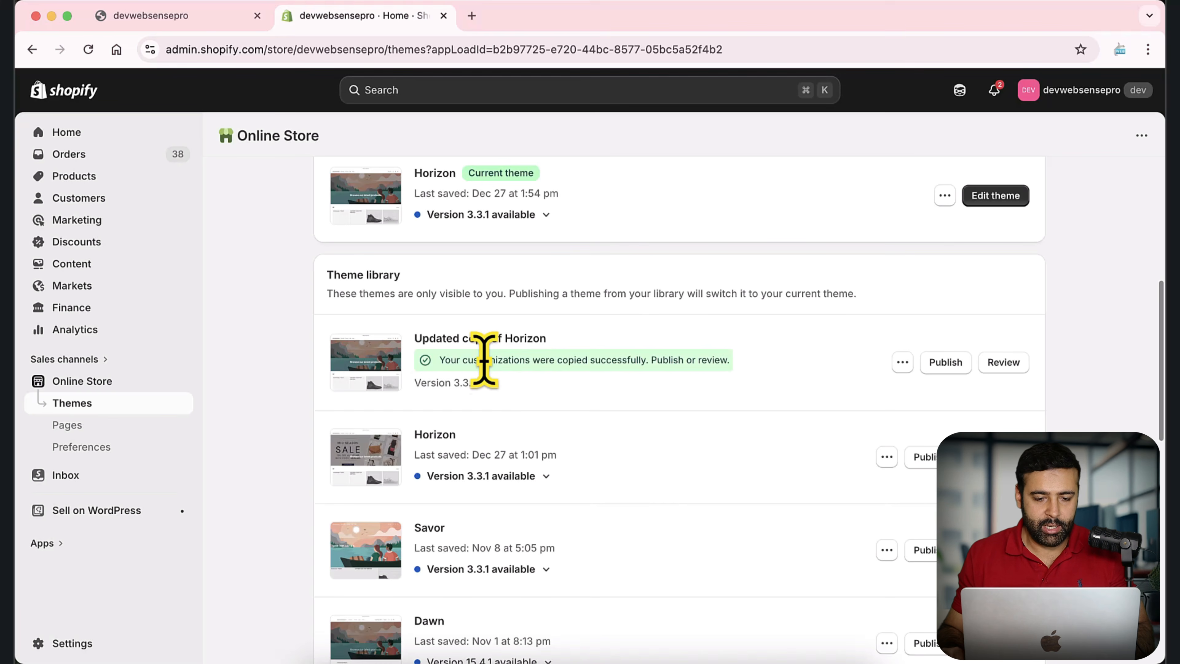
{"action": "left_click_drag", "start_coordinate": [416, 338], "coordinate": [539, 338]}
{"action": "left_click", "coordinate": [485, 390]}
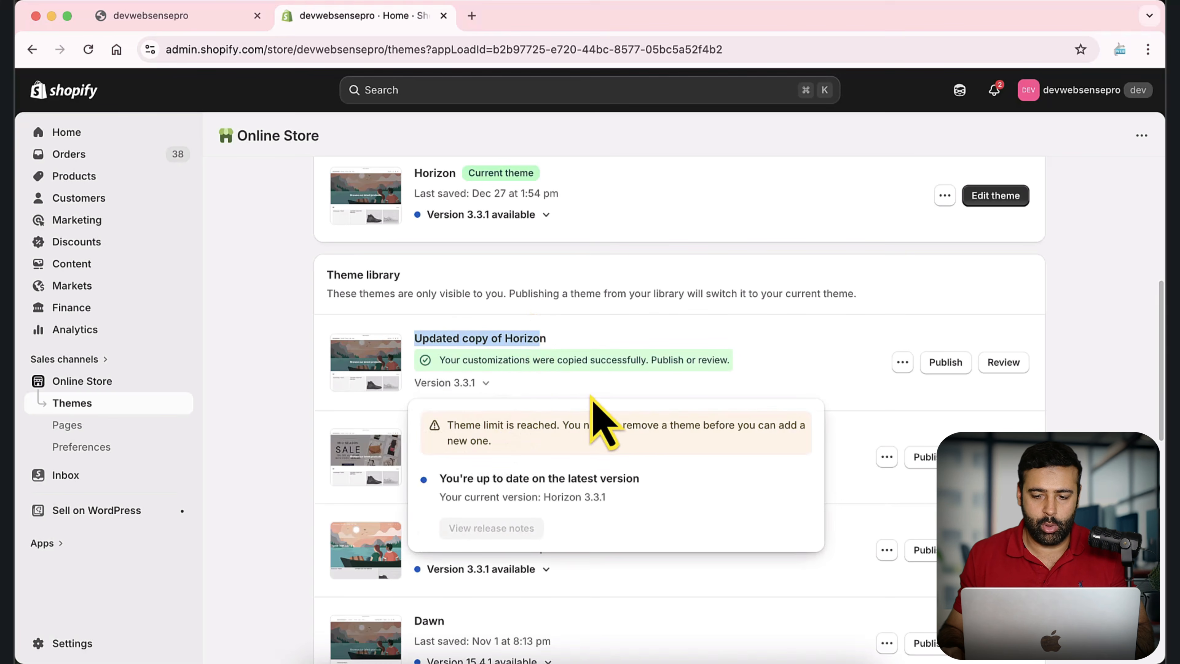
{"action": "key", "text": "Escape"}
{"action": "left_click", "coordinate": [964, 365]}
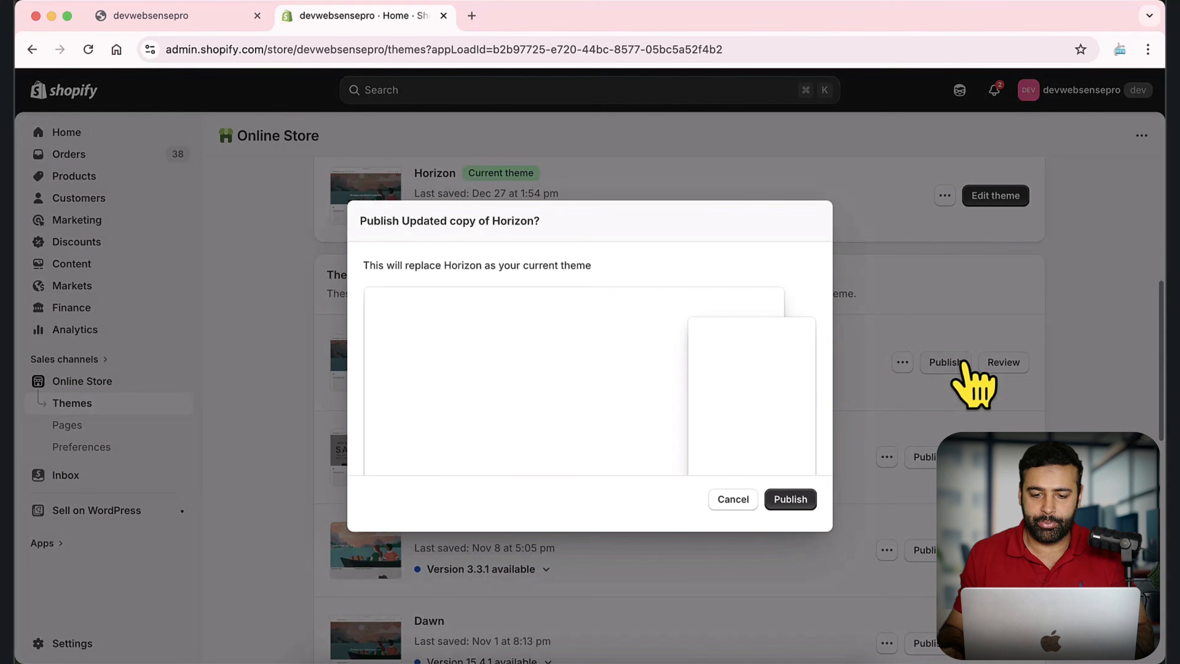
{"action": "left_click", "coordinate": [790, 500]}
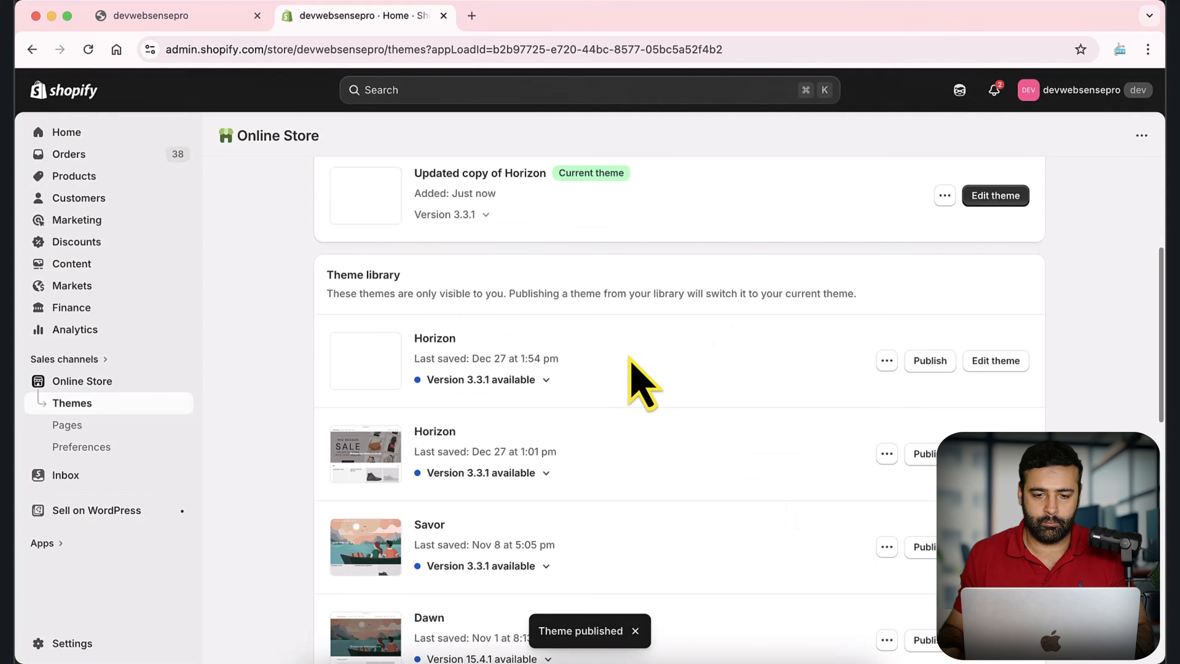
Open the published Updated copy of Horizon in the theme editor and look over its Footer section's settings and blocks
{"action": "scroll", "coordinate": [644, 386], "scroll_direction": "up", "scroll_amount": 4}
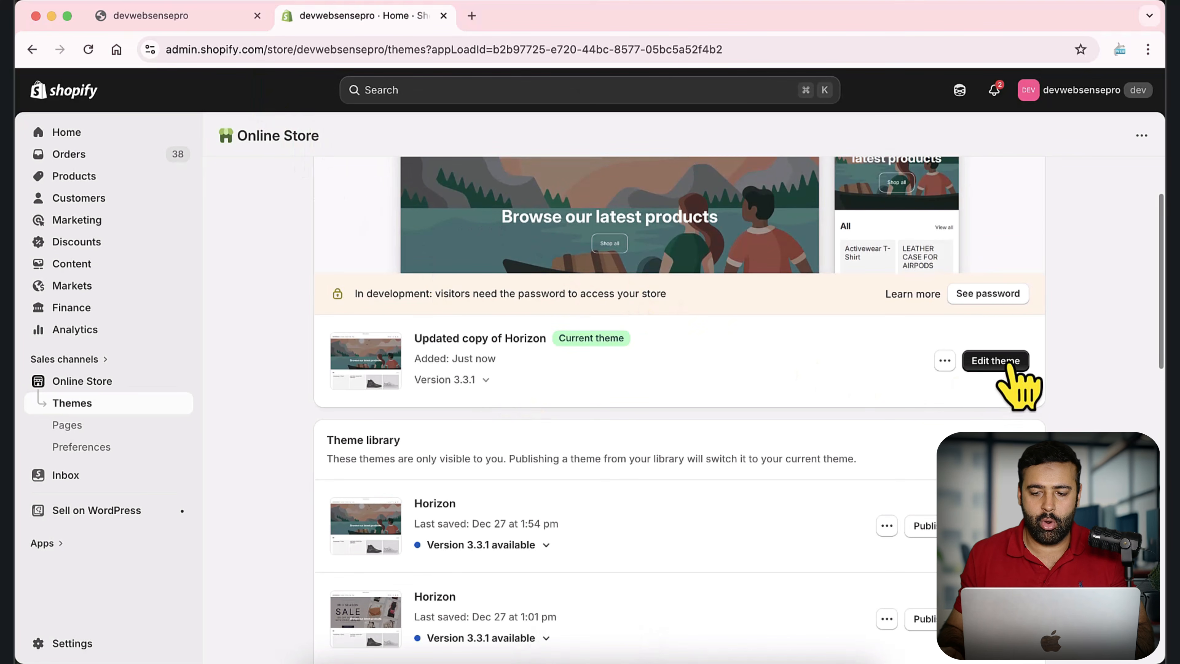
{"action": "left_click", "coordinate": [971, 375]}
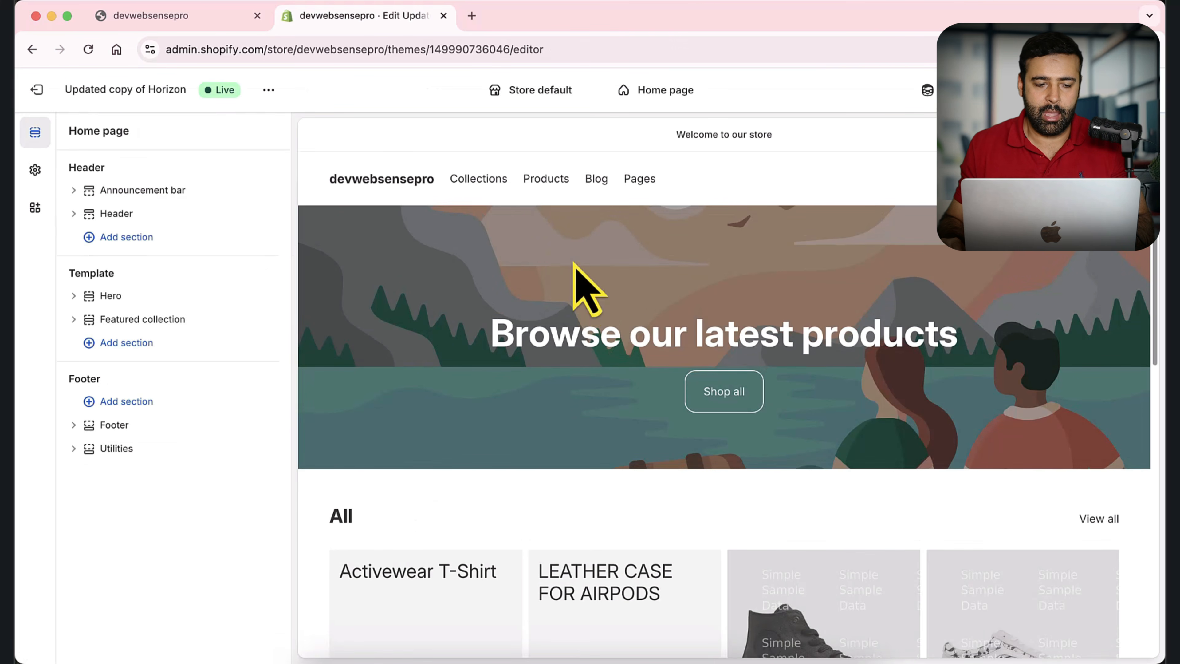
{"action": "left_click", "coordinate": [146, 452]}
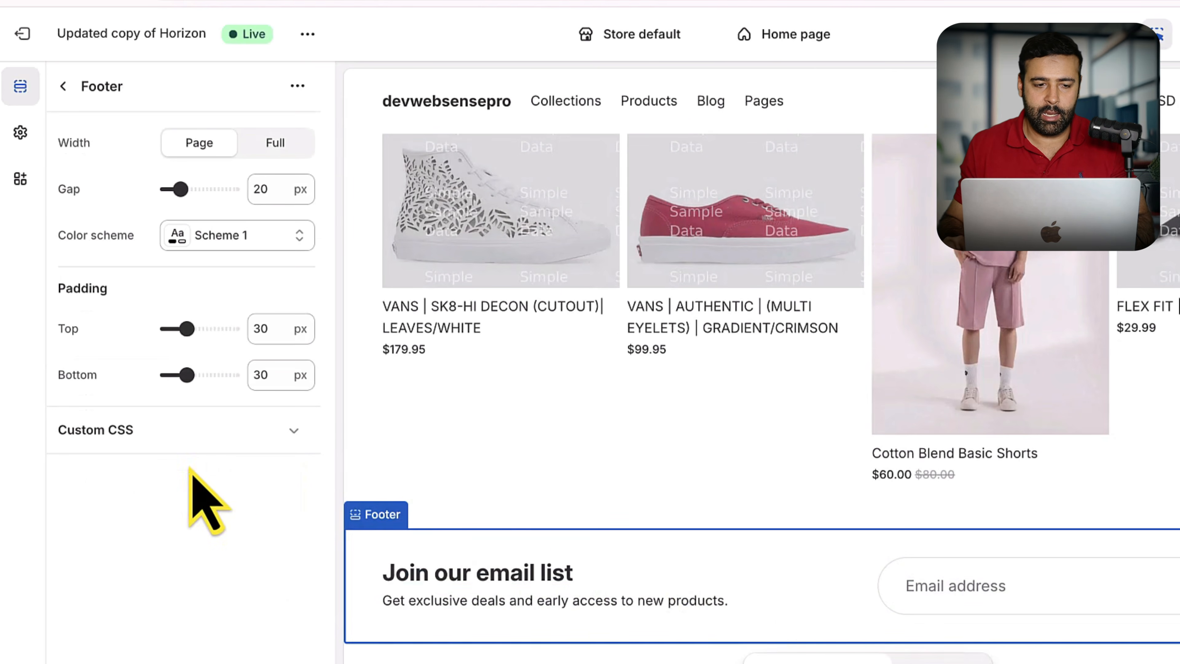
{"action": "left_click", "coordinate": [63, 86]}
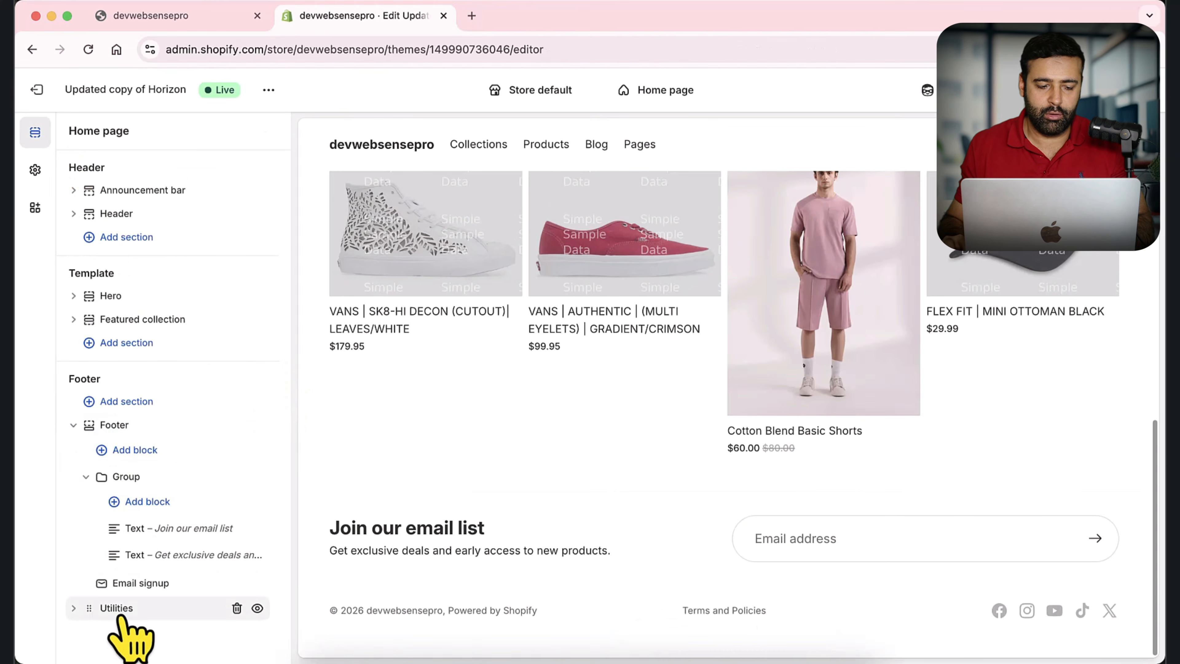
{"action": "left_click", "coordinate": [72, 425]}
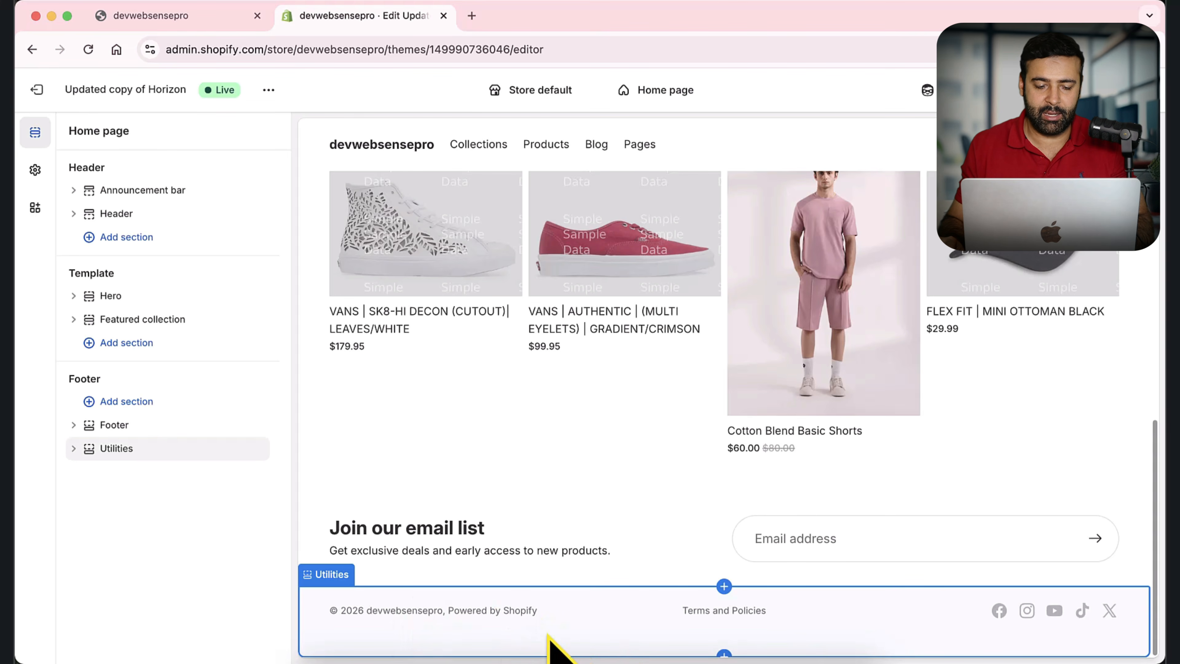
Set the bottom padding of the footer's Utilities section to 20 px
{"action": "left_click", "coordinate": [114, 448]}
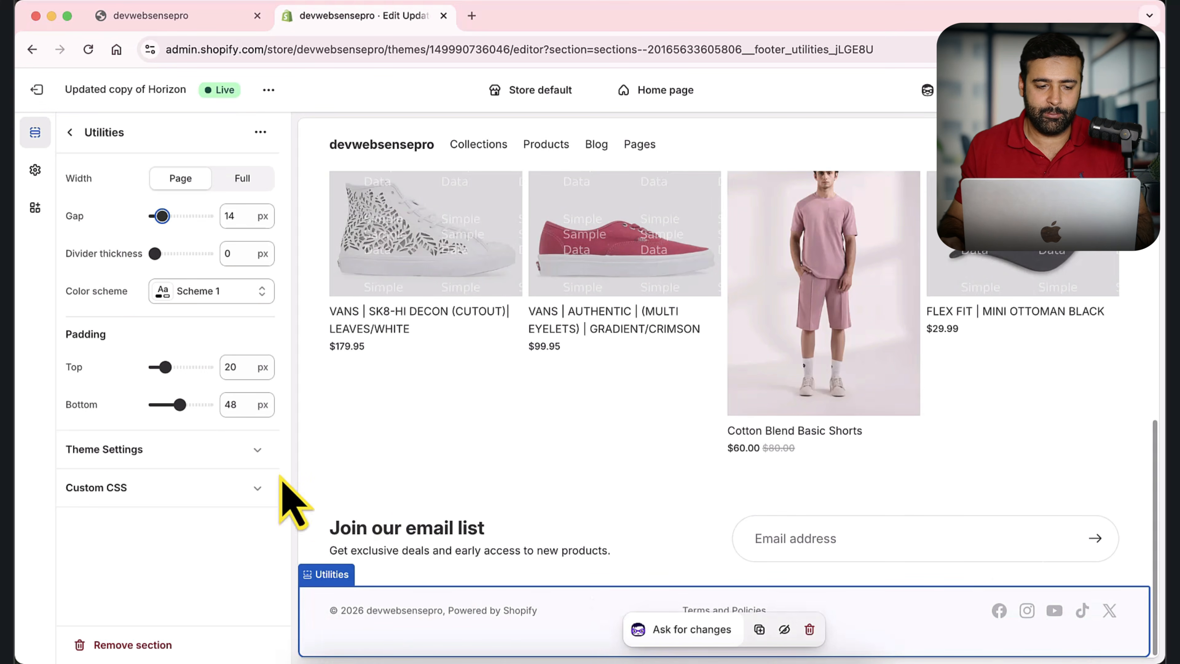
{"action": "left_click_drag", "start_coordinate": [179, 405], "coordinate": [171, 403]}
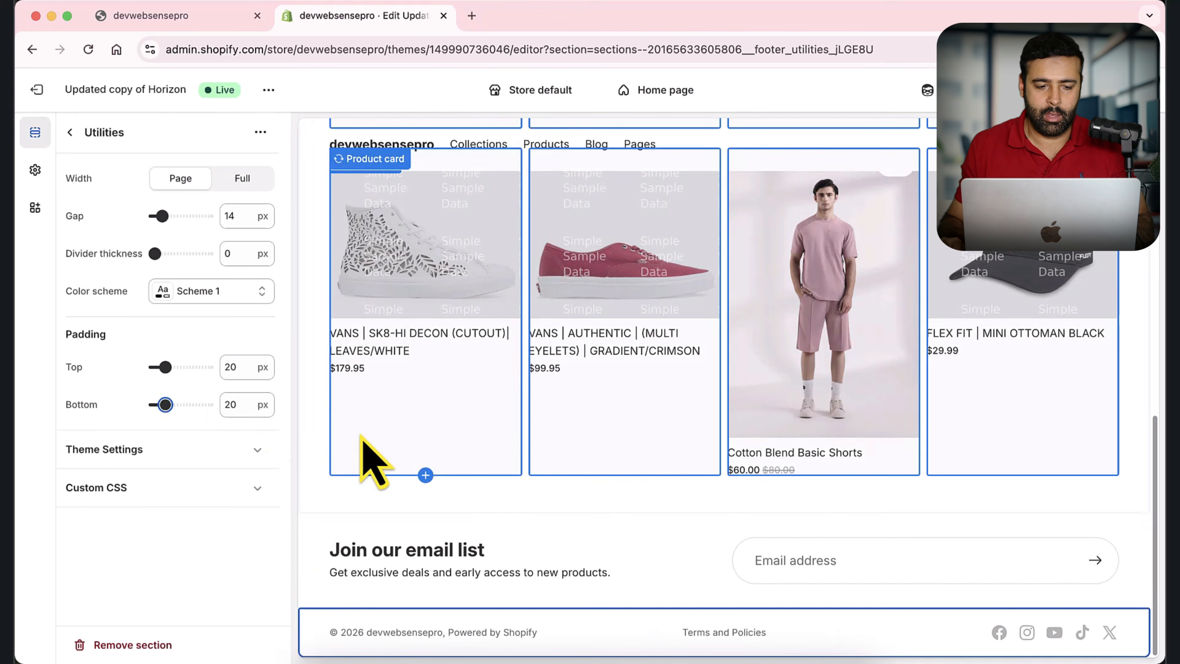
{"action": "left_click", "coordinate": [232, 368]}
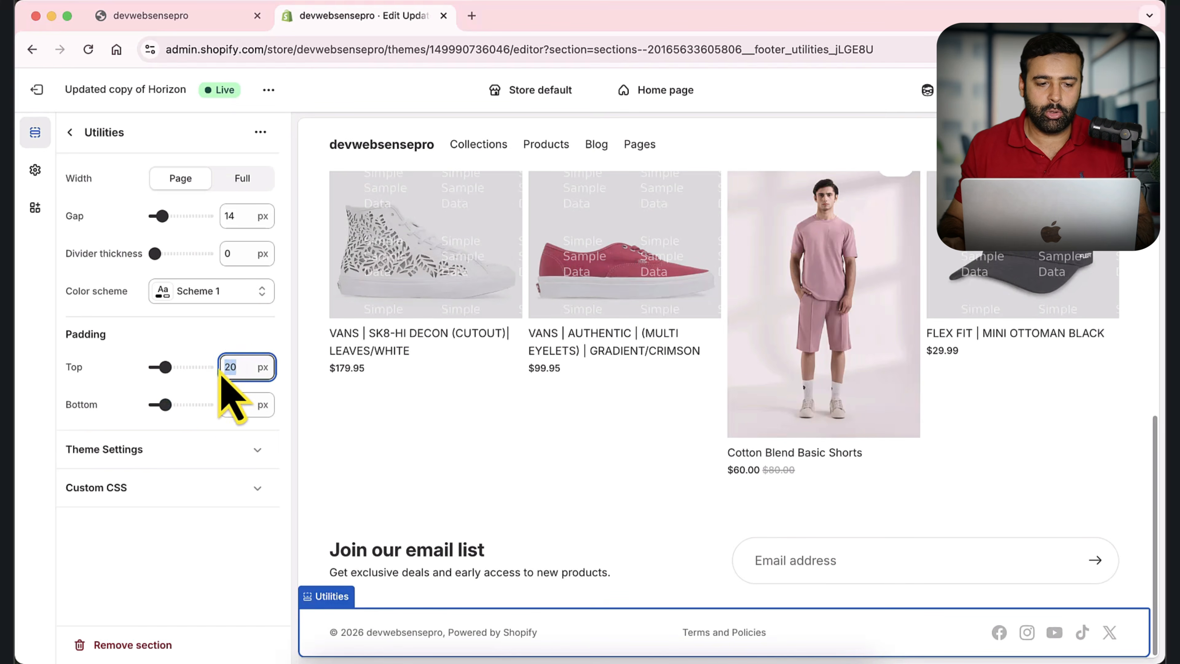
{"action": "left_click", "coordinate": [236, 403]}
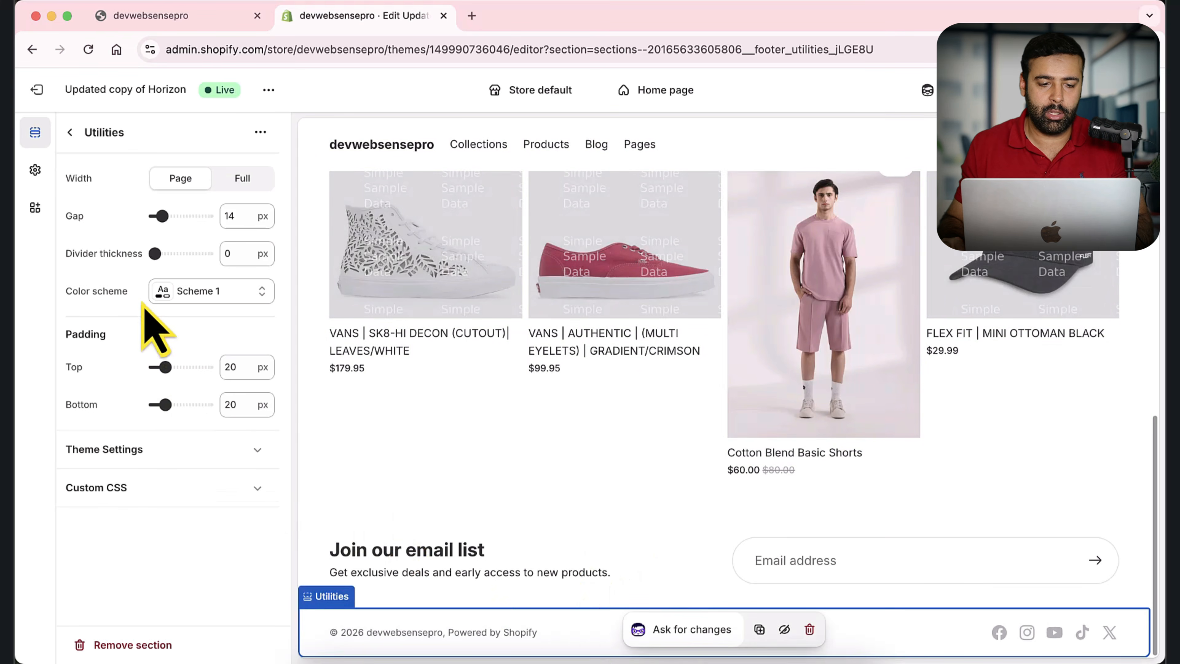
Review the color settings of Scheme 1 used by the Utilities section
{"action": "left_click", "coordinate": [236, 300]}
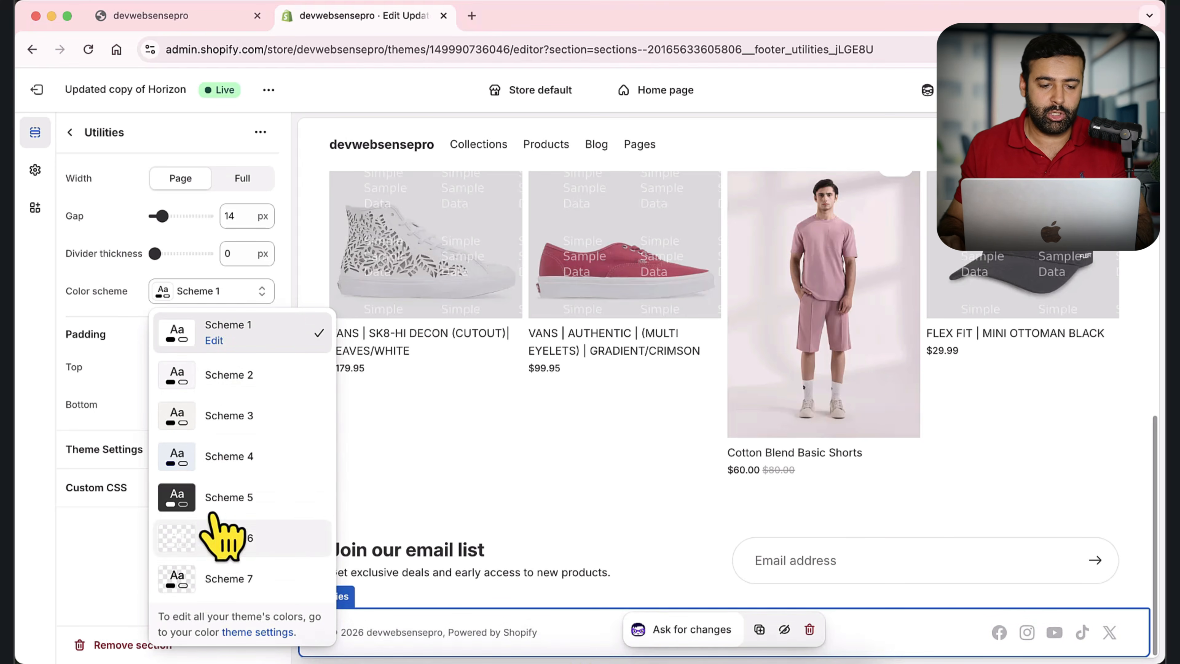
{"action": "left_click", "coordinate": [215, 342]}
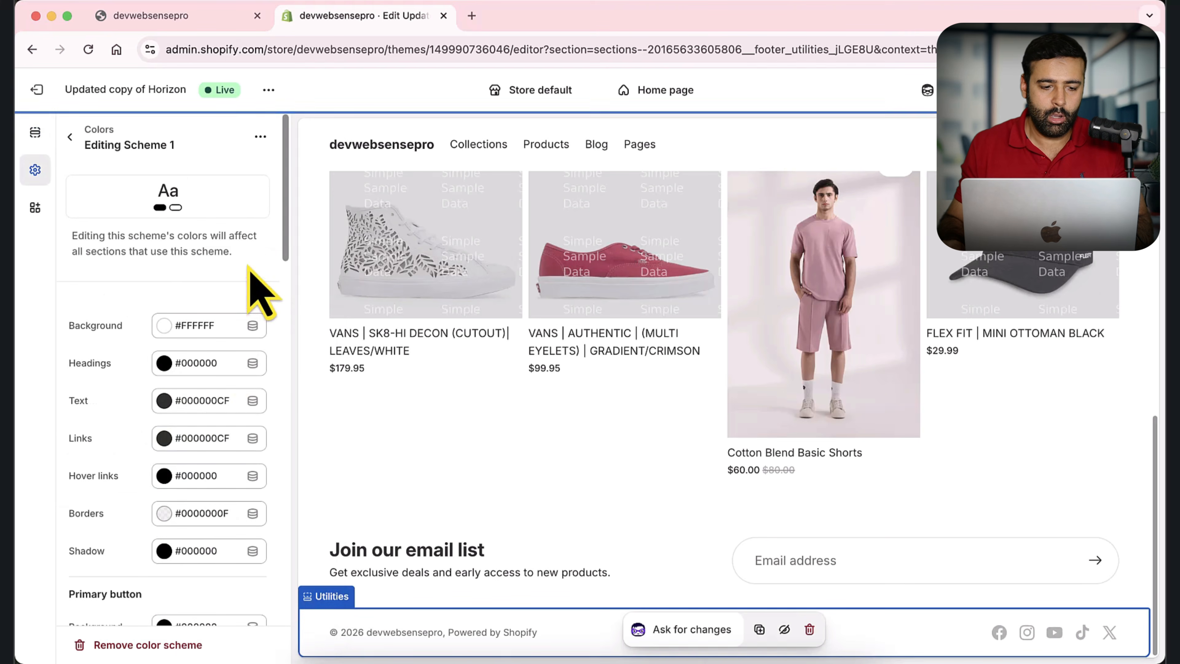
{"action": "scroll", "coordinate": [249, 268], "scroll_direction": "down", "scroll_amount": 6}
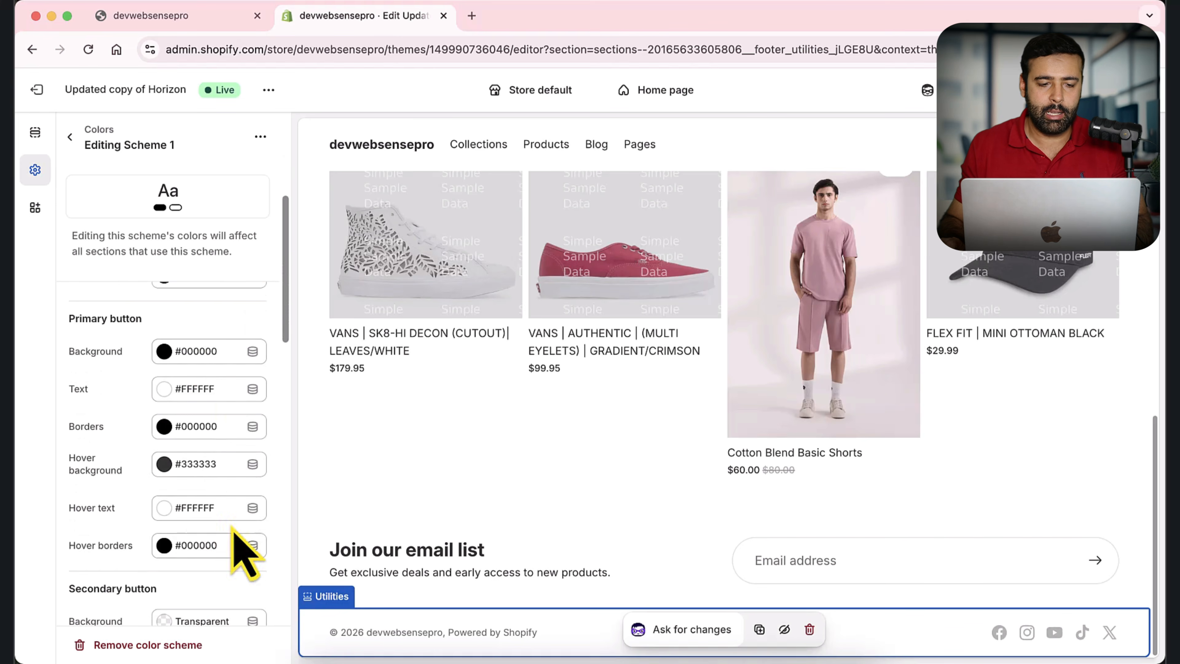
{"action": "scroll", "coordinate": [245, 556], "scroll_direction": "up", "scroll_amount": 5}
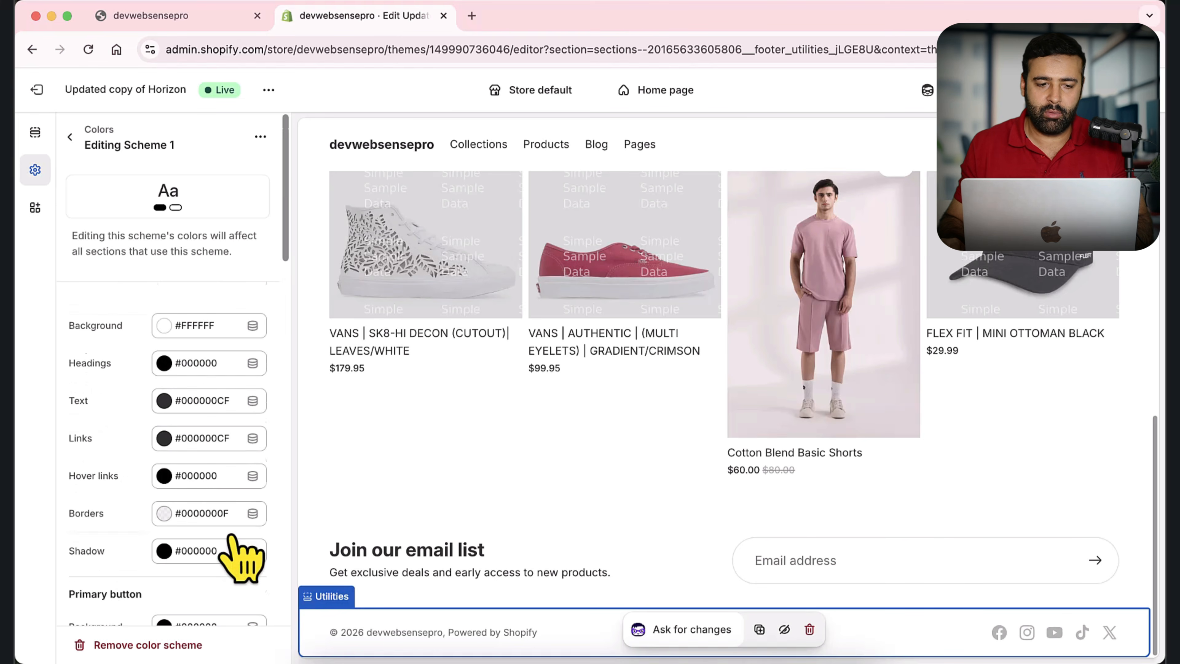
{"action": "left_click", "coordinate": [70, 137]}
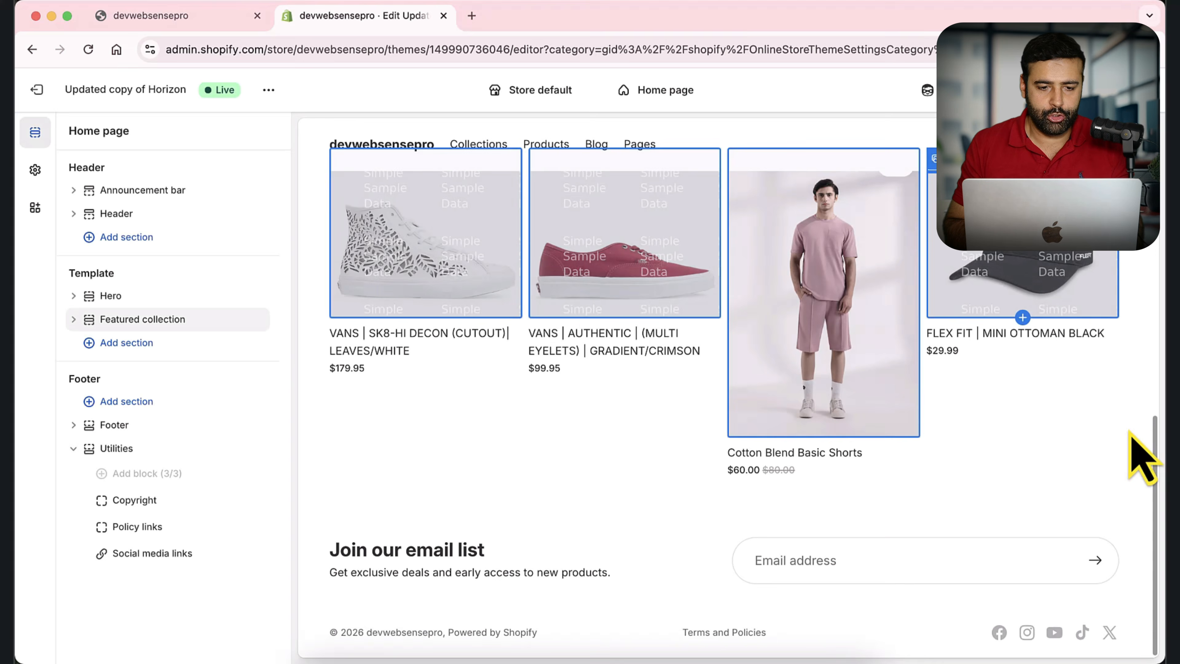
Apply color Scheme 5 to the footer's Utilities section
{"action": "left_click", "coordinate": [179, 472]}
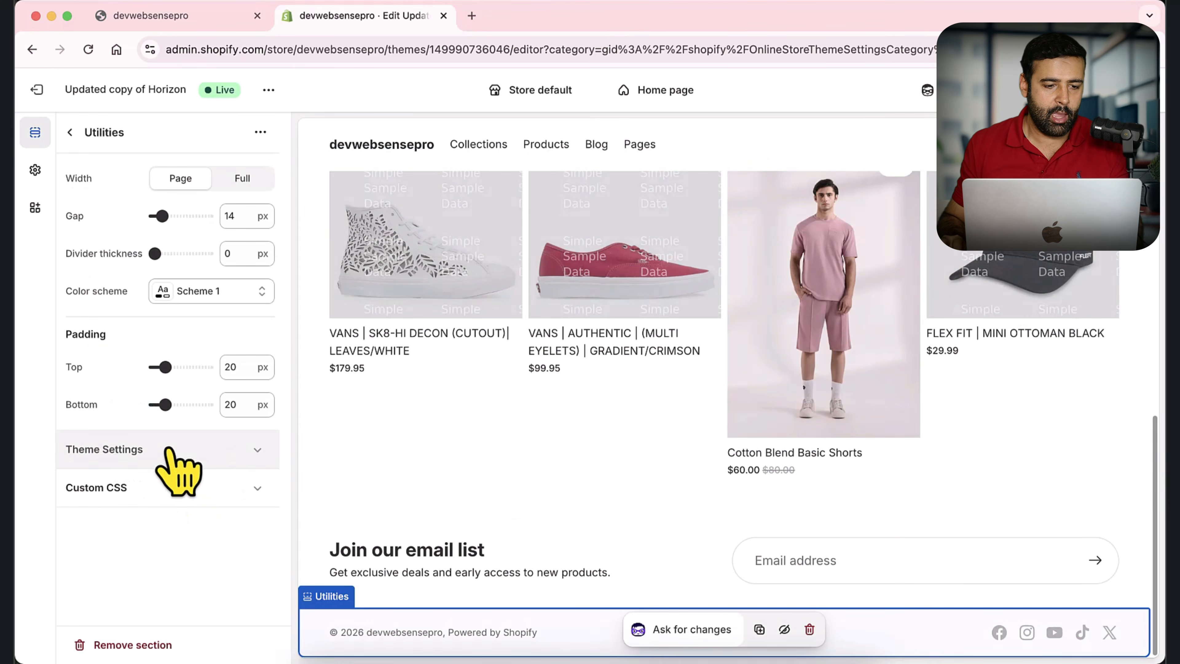
{"action": "left_click", "coordinate": [232, 300]}
{"action": "left_click", "coordinate": [229, 487]}
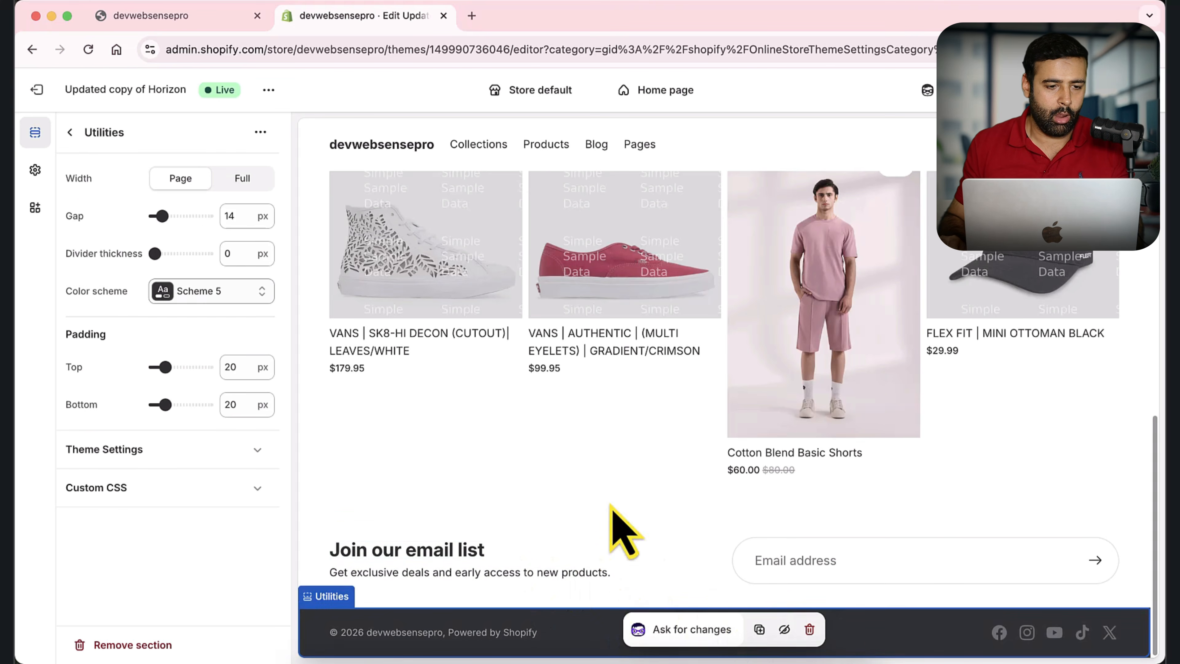
{"action": "left_click", "coordinate": [72, 135]}
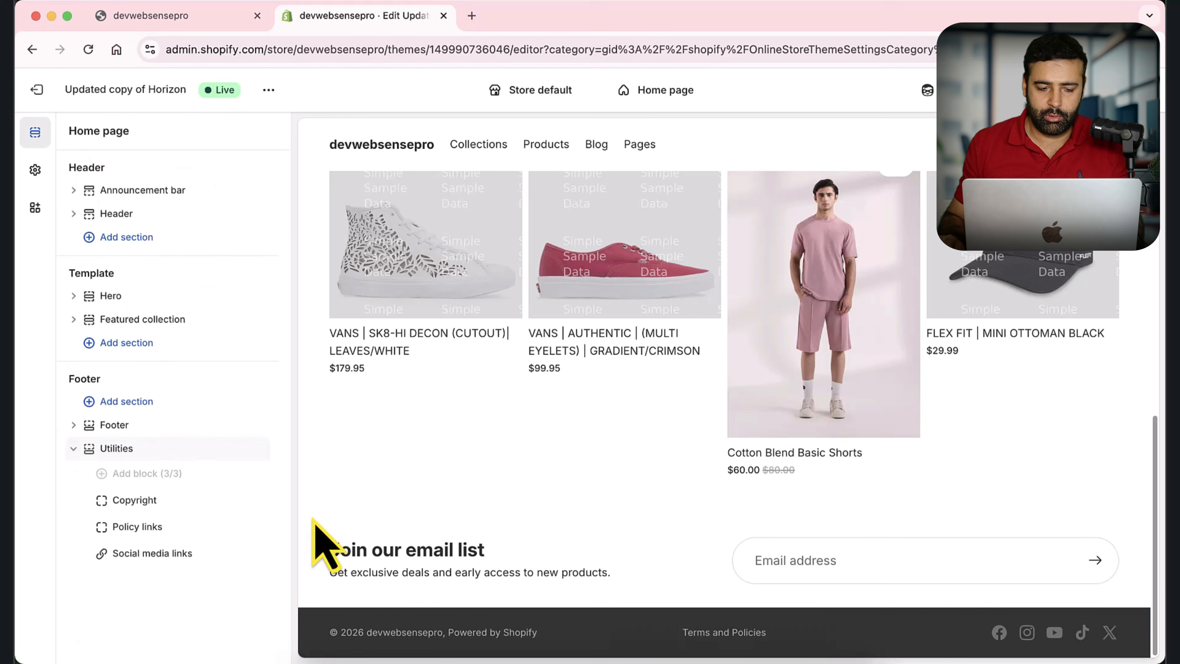
Look over the Facebook, Instagram and YouTube link fields of the Social media links block in Utilities
{"action": "left_click", "coordinate": [1022, 642]}
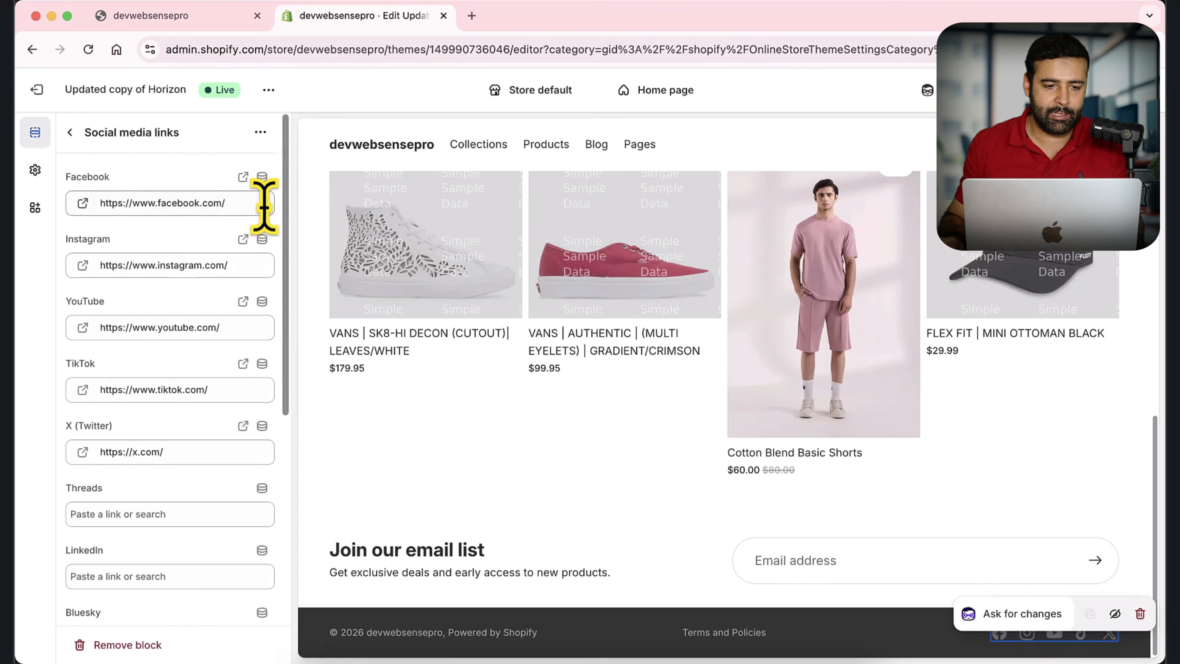
{"action": "left_click", "coordinate": [186, 203]}
{"action": "left_click", "coordinate": [140, 265]}
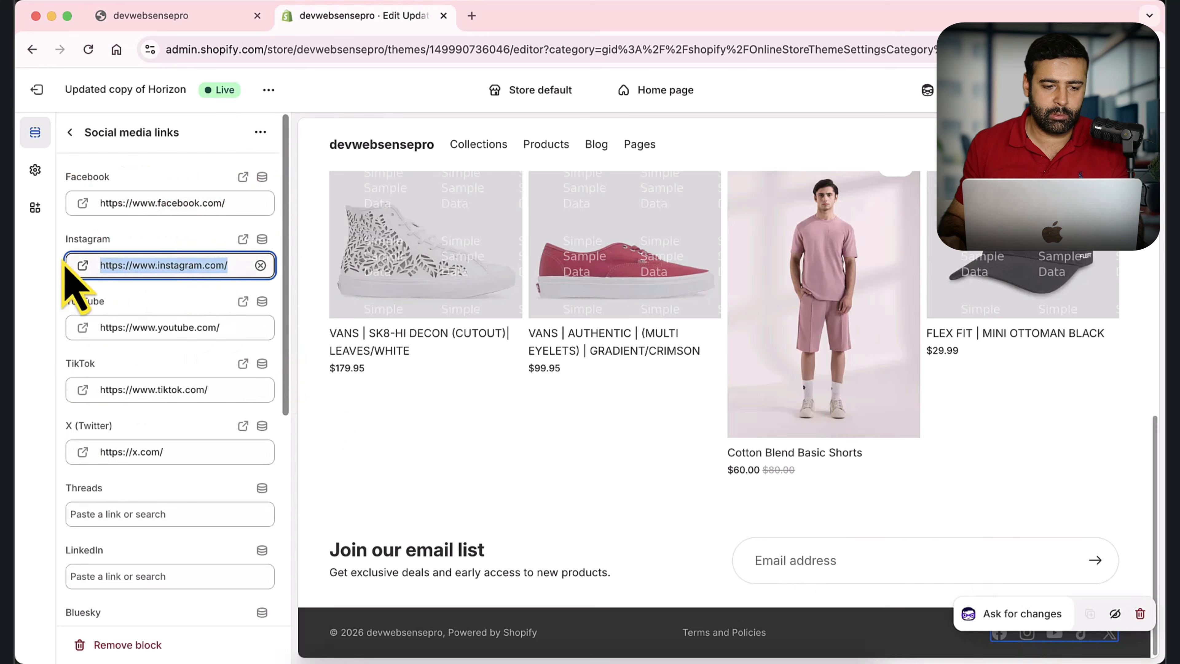
{"action": "left_click", "coordinate": [197, 327]}
{"action": "left_click", "coordinate": [70, 132]}
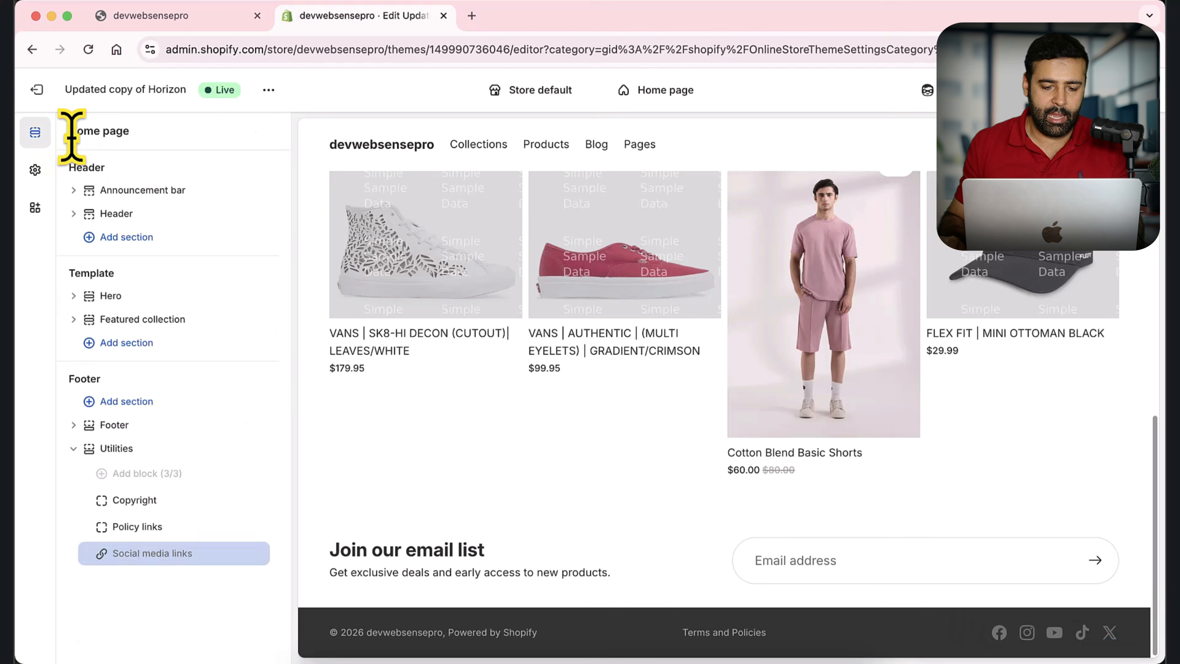
Review the size and case settings of the Policy links block in the footer's Utilities section
{"action": "left_click", "coordinate": [721, 635]}
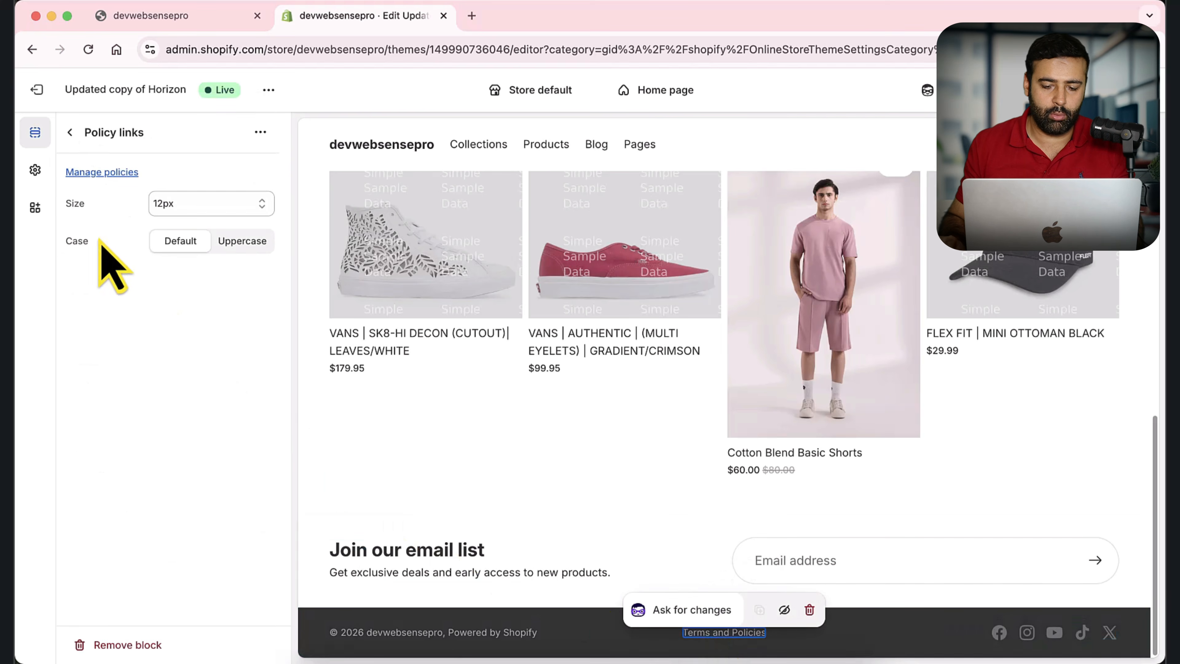
{"action": "mouse_move", "coordinate": [729, 634]}
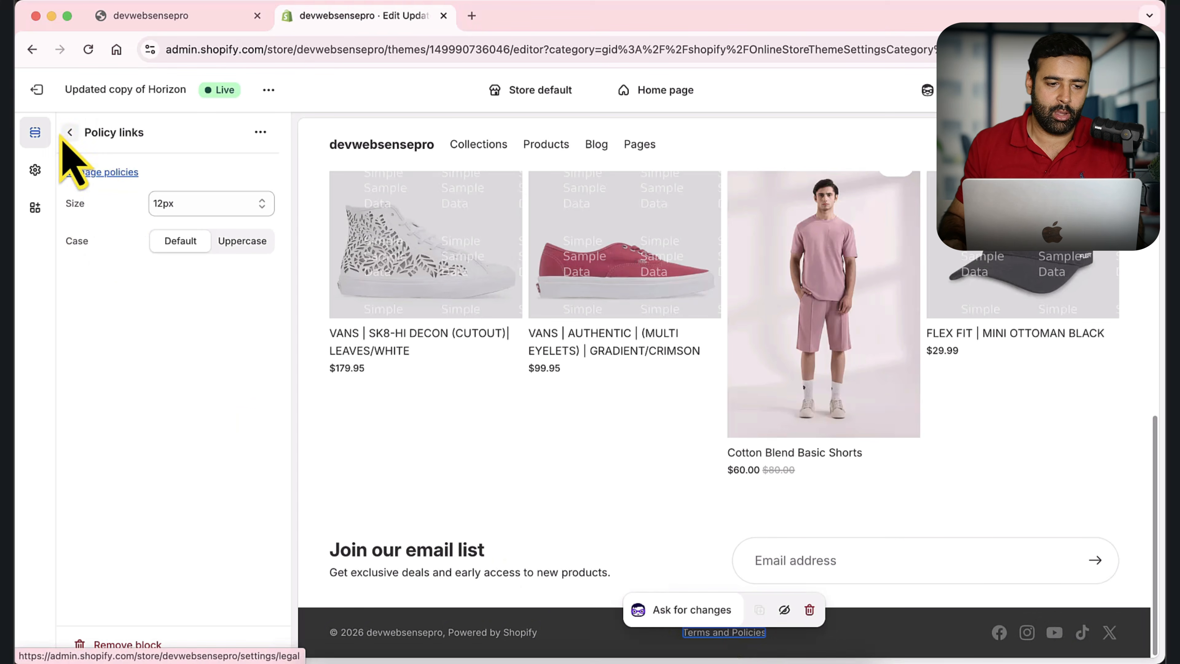
{"action": "left_click", "coordinate": [69, 133]}
Turn off the "Powered by Shopify" text in the Copyright block of the Utilities section
{"action": "left_click", "coordinate": [151, 501]}
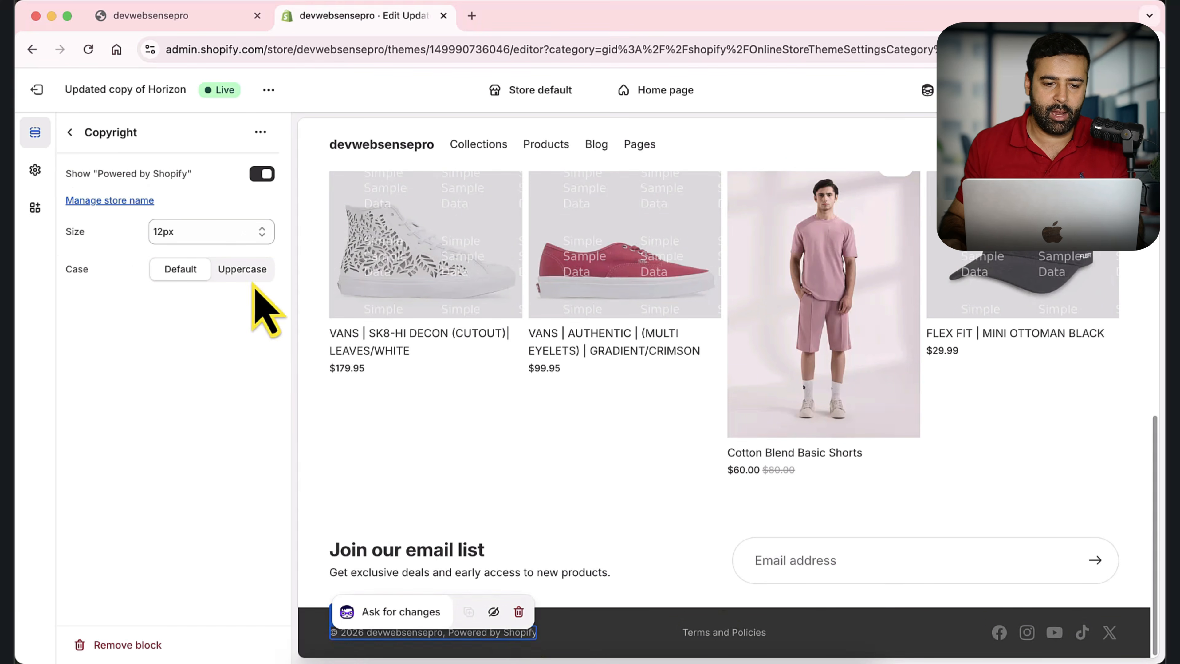
{"action": "left_click", "coordinate": [262, 174]}
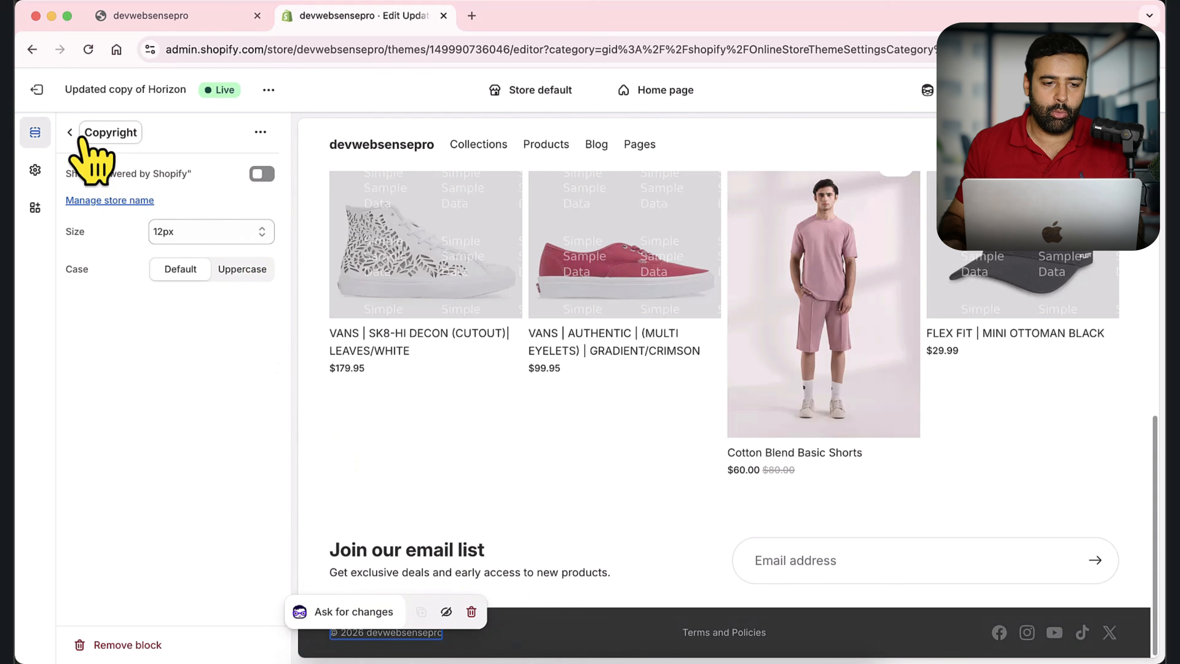
{"action": "left_click", "coordinate": [70, 132]}
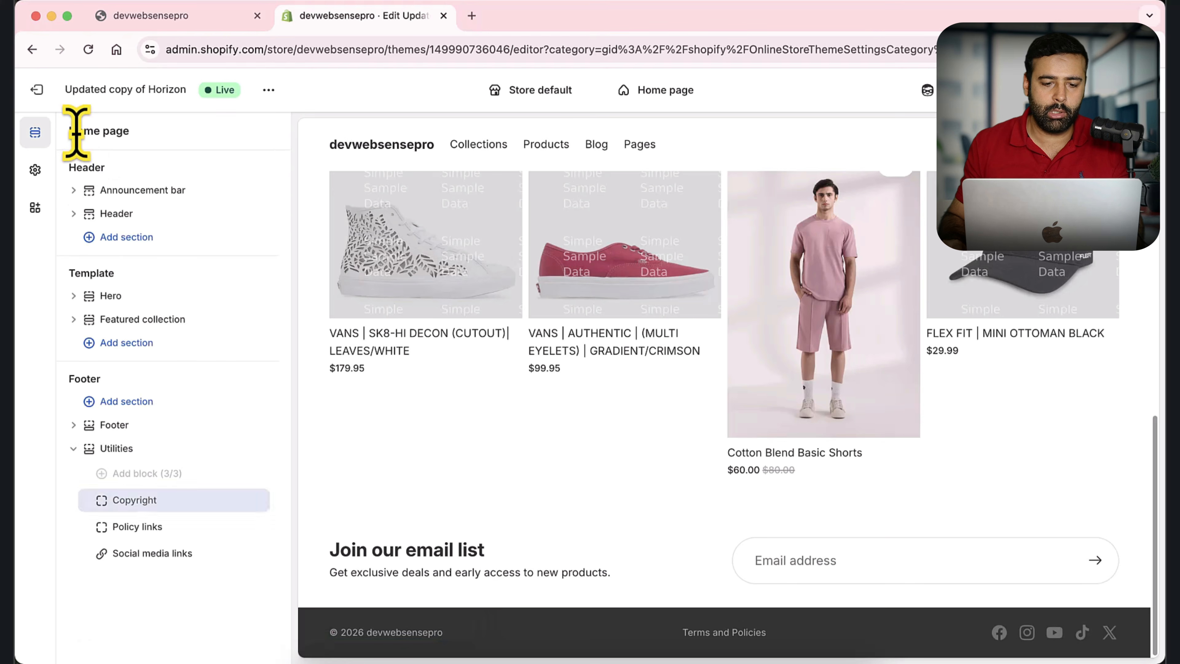
Add a Menu block below the text blocks in the Footer section's group
{"action": "left_click", "coordinate": [73, 448]}
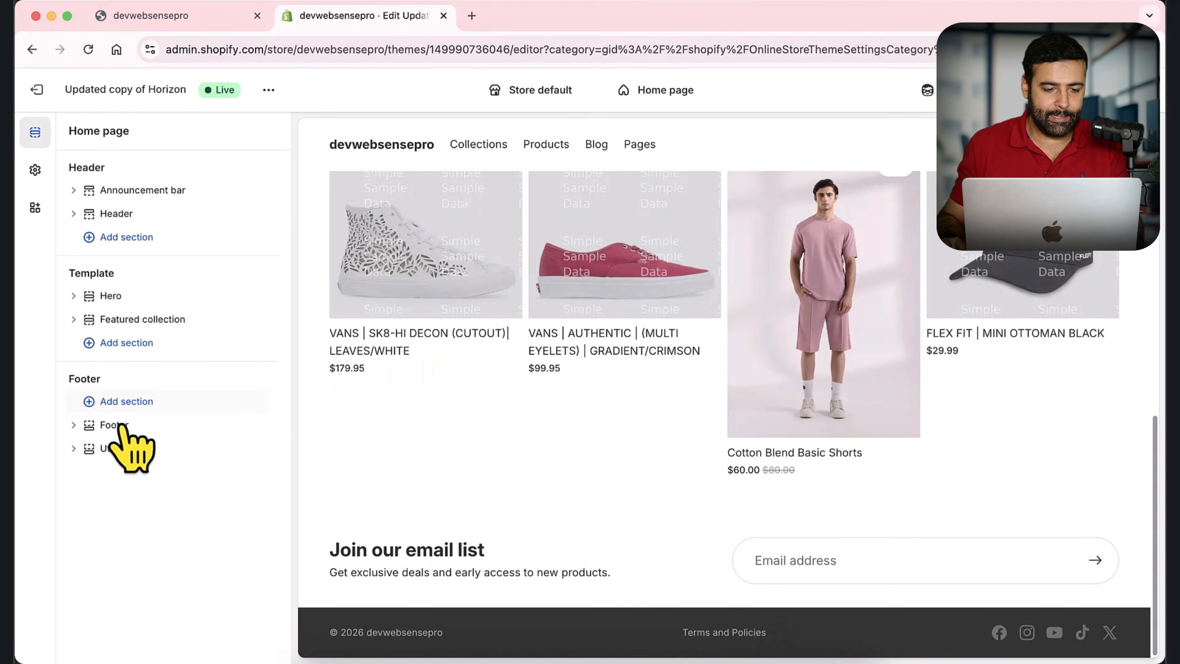
{"action": "left_click", "coordinate": [74, 425]}
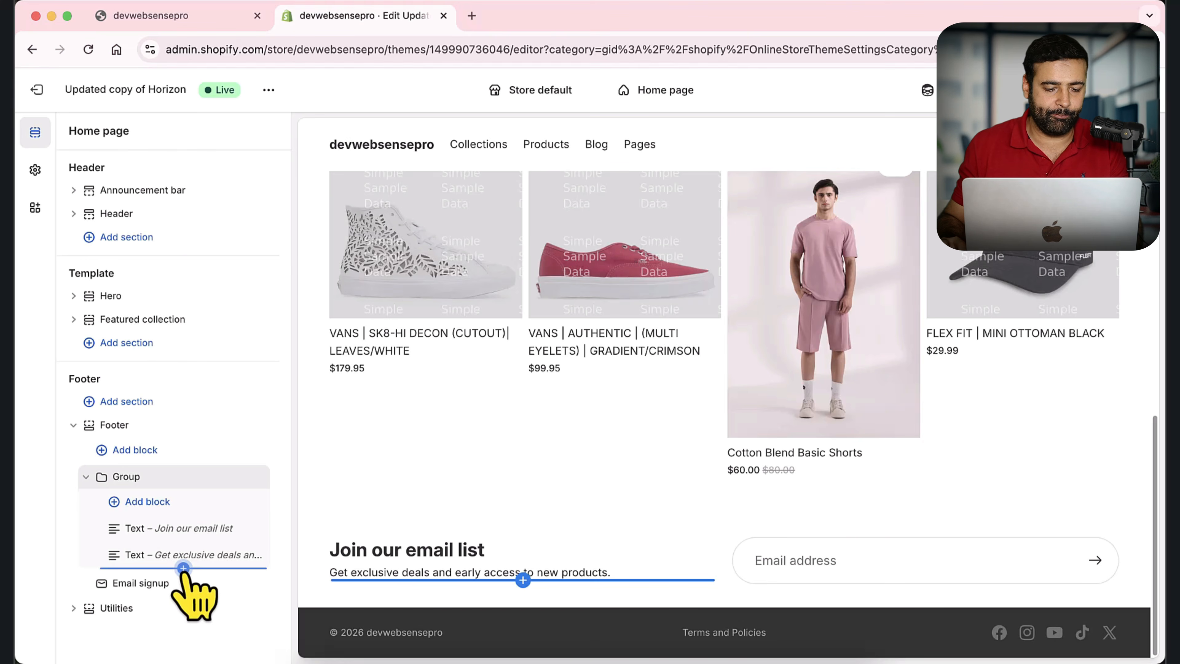
{"action": "left_click", "coordinate": [184, 568]}
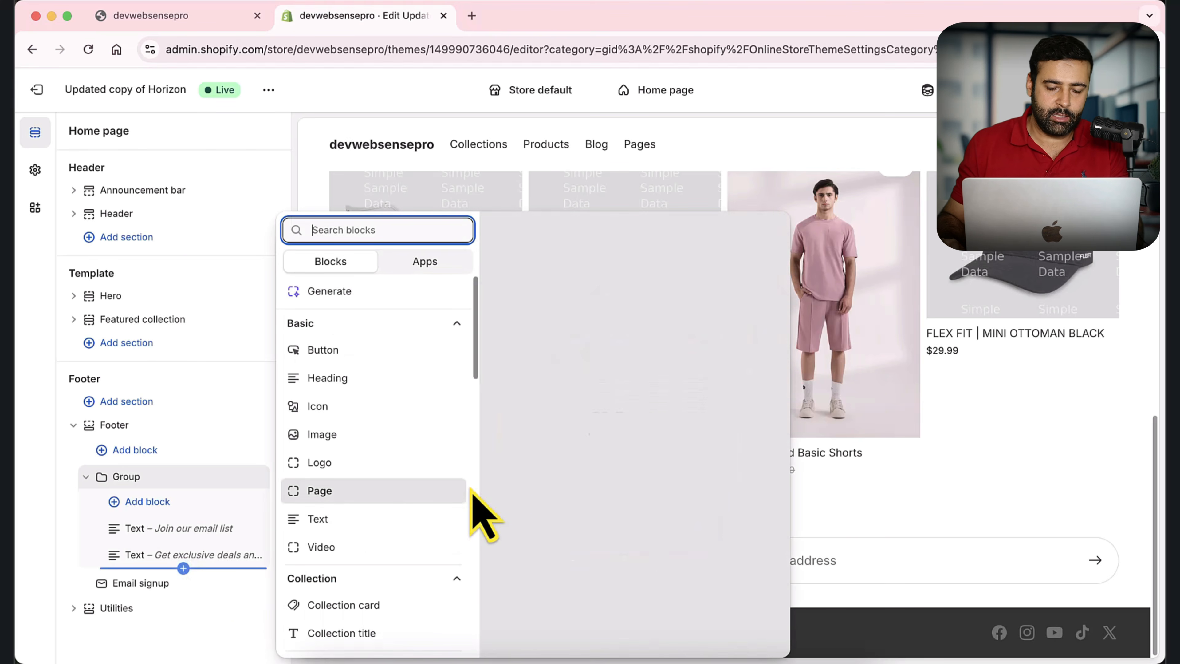
{"action": "type", "text": "menu"}
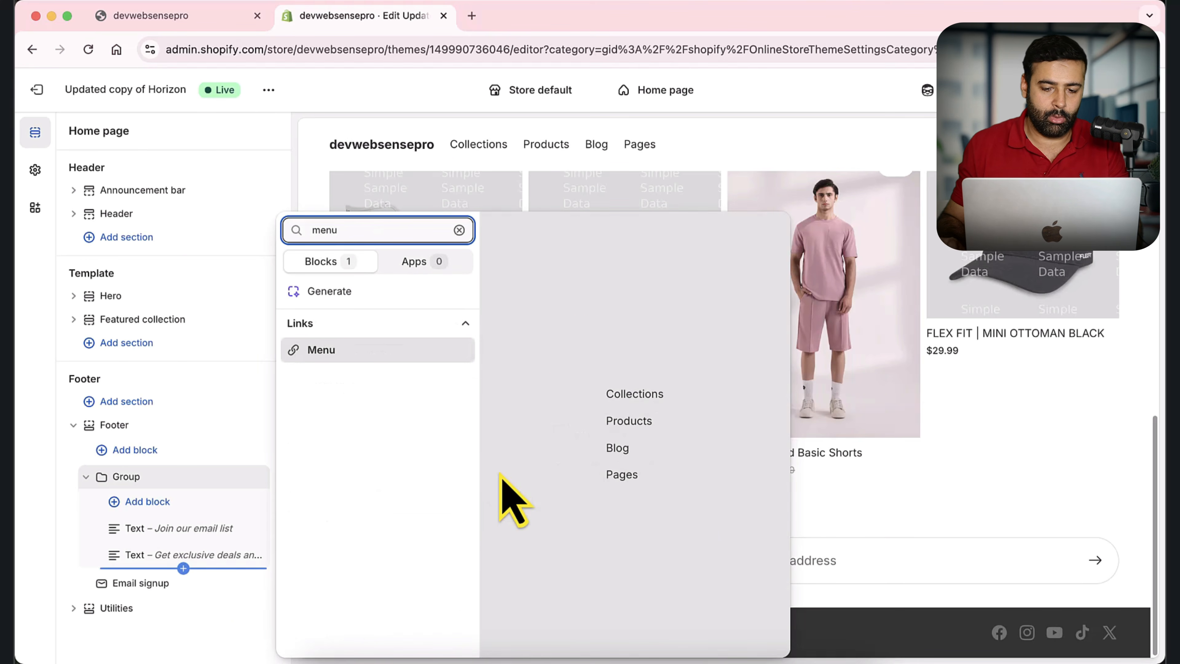
{"action": "left_click", "coordinate": [343, 359]}
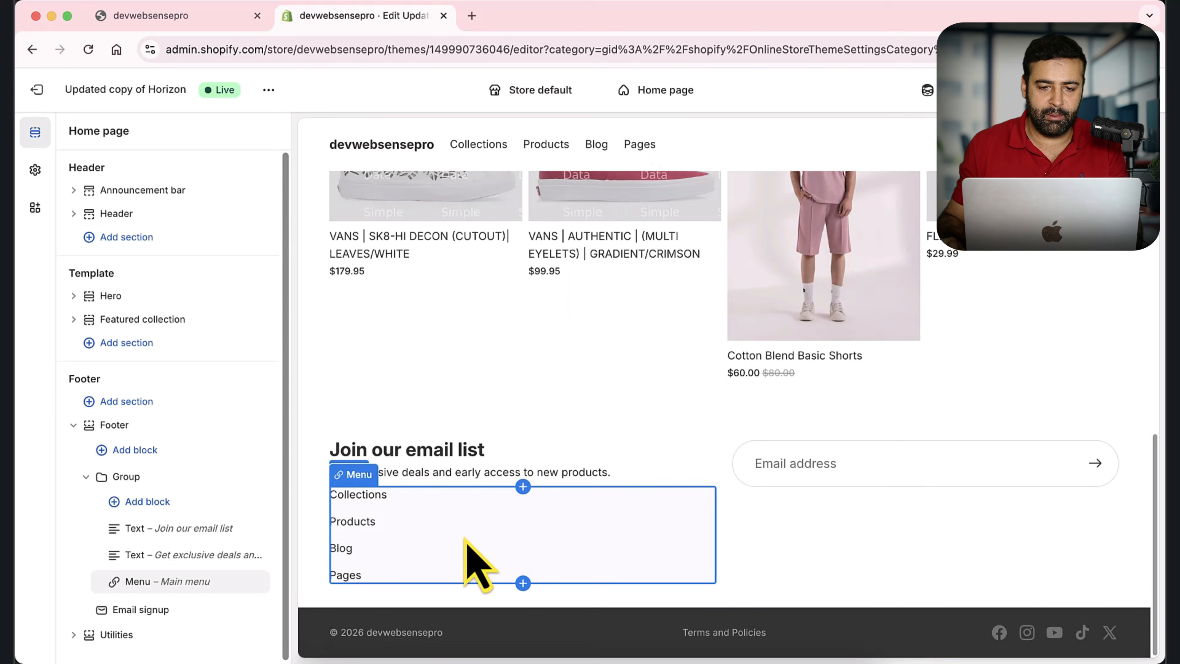
Replace the new Menu block's Main menu with the Footer menu
{"action": "left_click", "coordinate": [479, 565]}
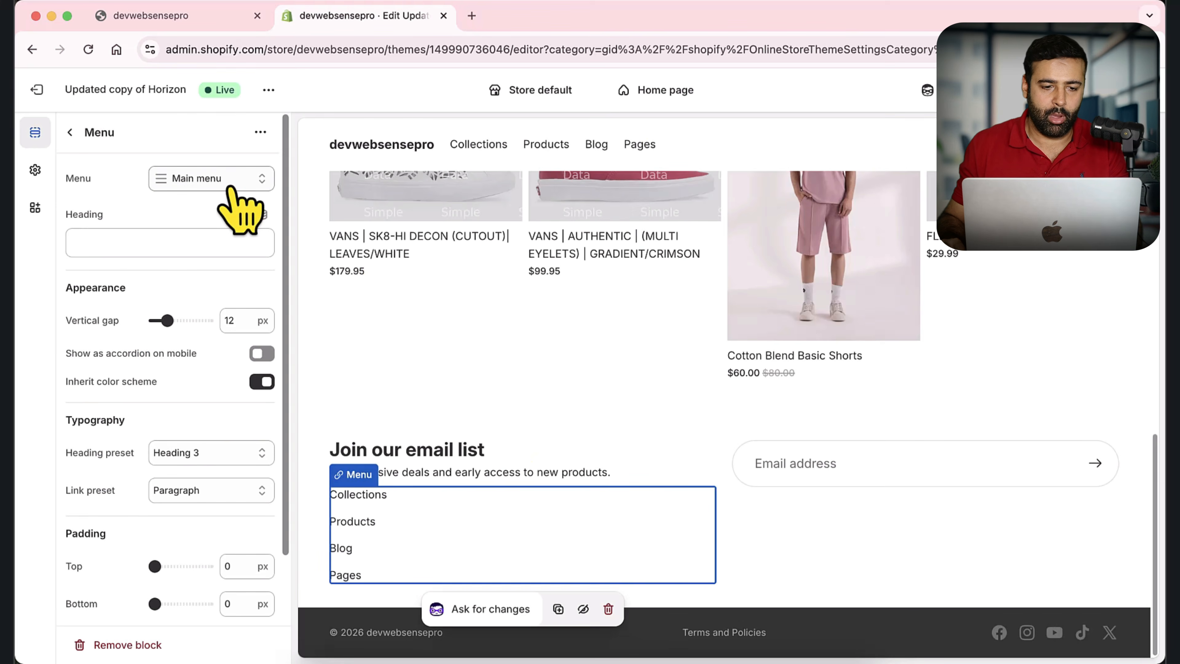
{"action": "left_click", "coordinate": [249, 183]}
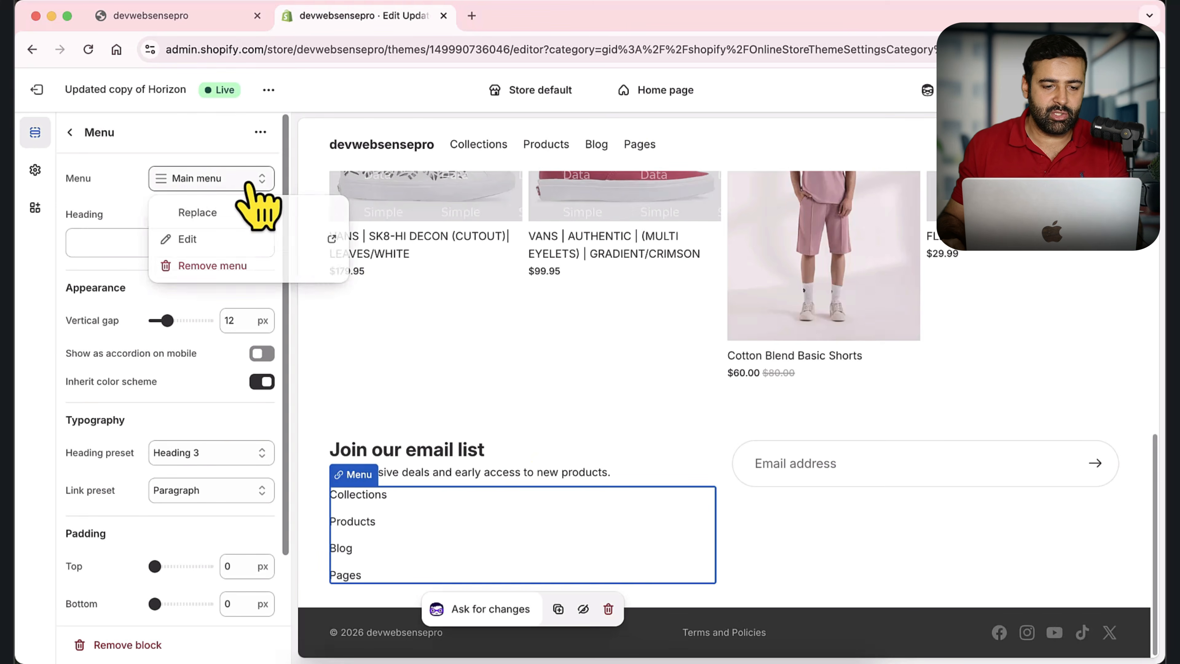
{"action": "left_click", "coordinate": [223, 214]}
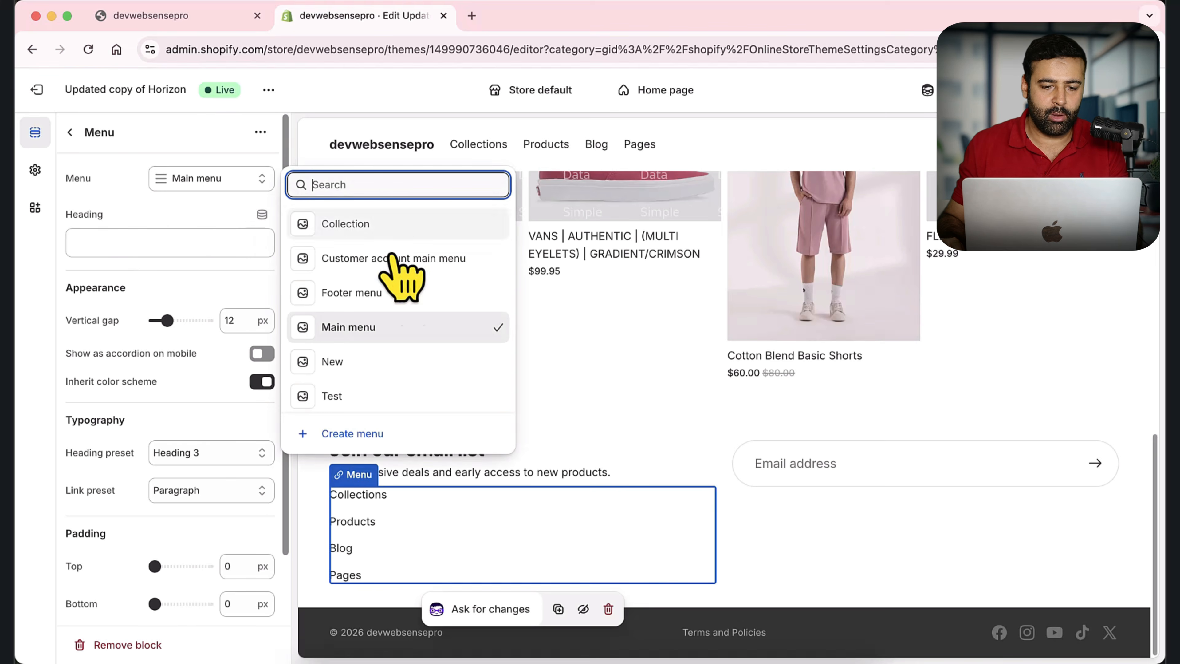
{"action": "left_click", "coordinate": [361, 294]}
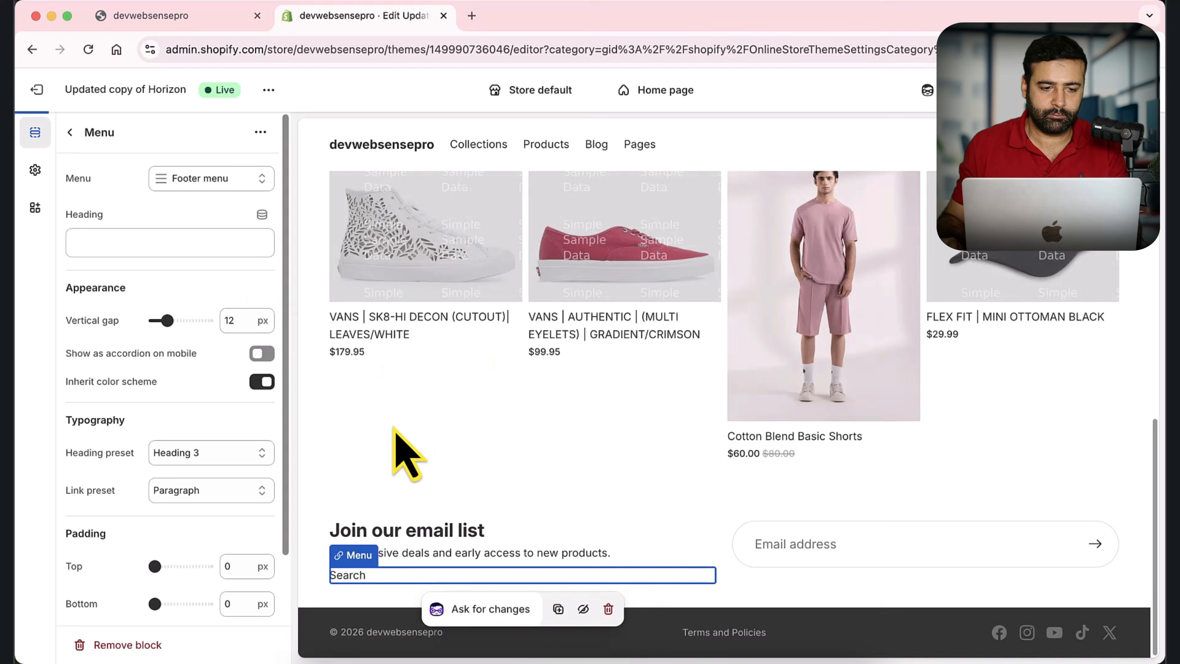
{"action": "left_click", "coordinate": [70, 134]}
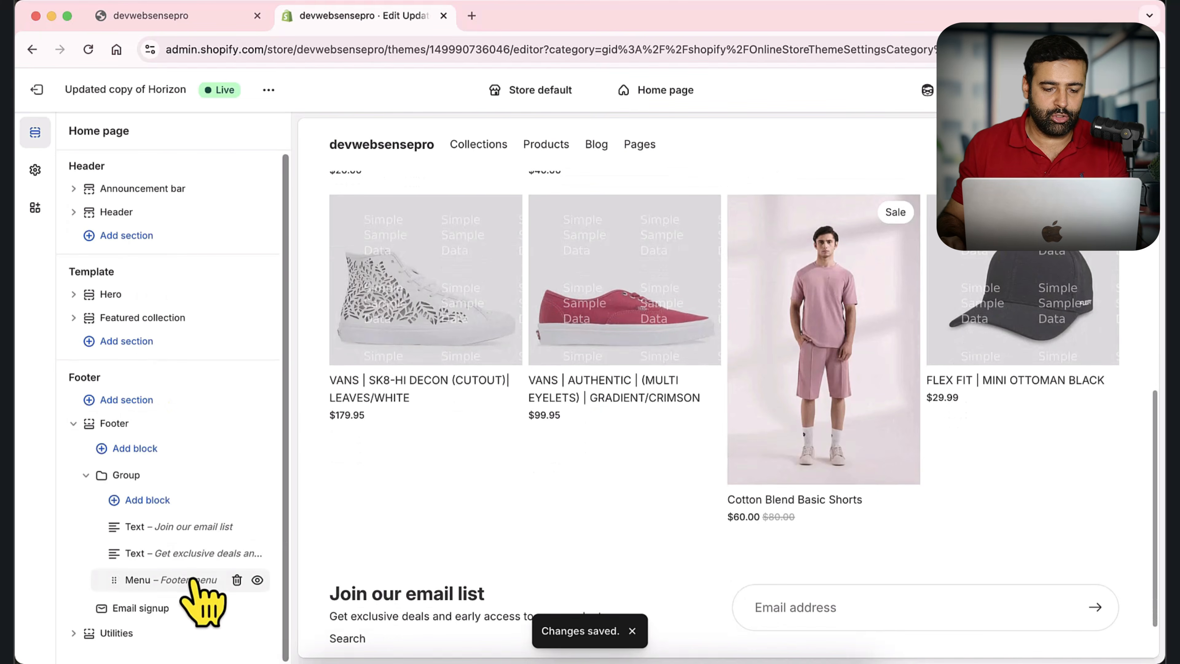
Move the Menu block above the two text blocks in the footer group and set its heading to "Links"
{"action": "left_click_drag", "start_coordinate": [119, 581], "coordinate": [123, 525]}
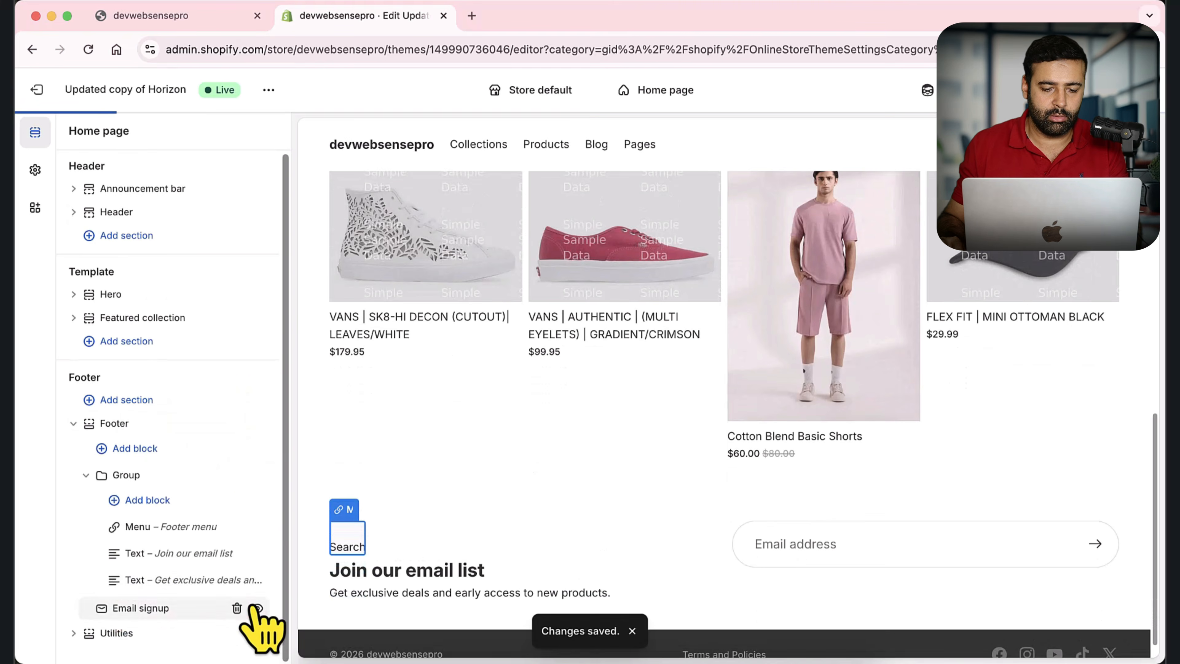
{"action": "left_click", "coordinate": [171, 528]}
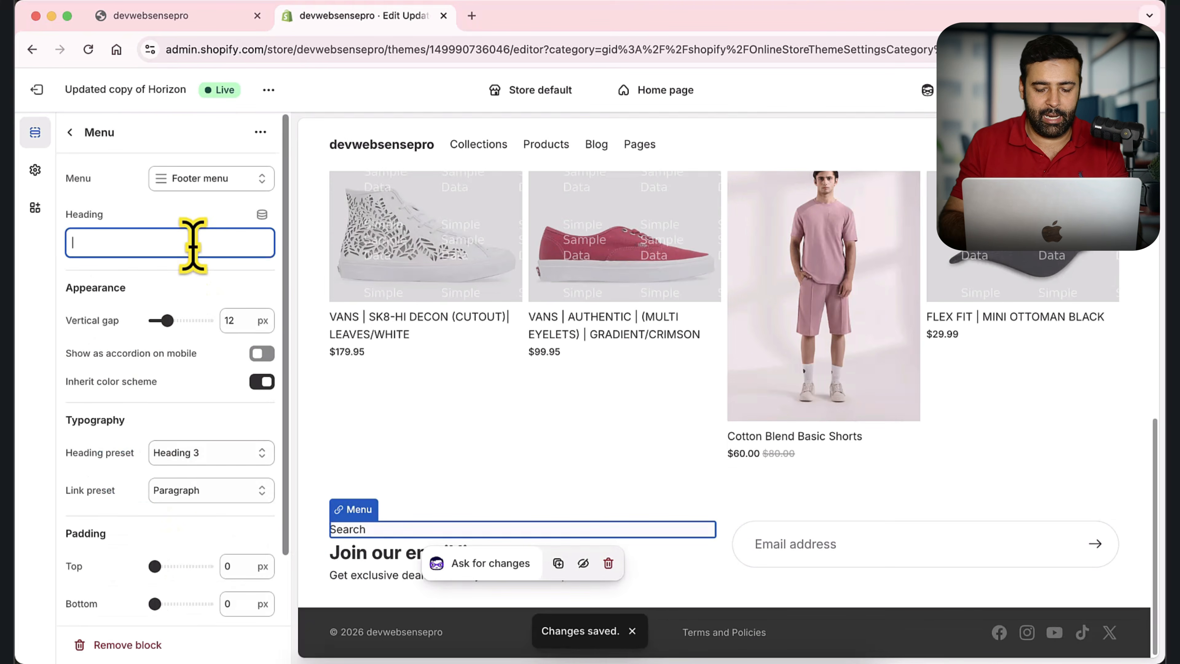
{"action": "type", "text": "Contact U"}
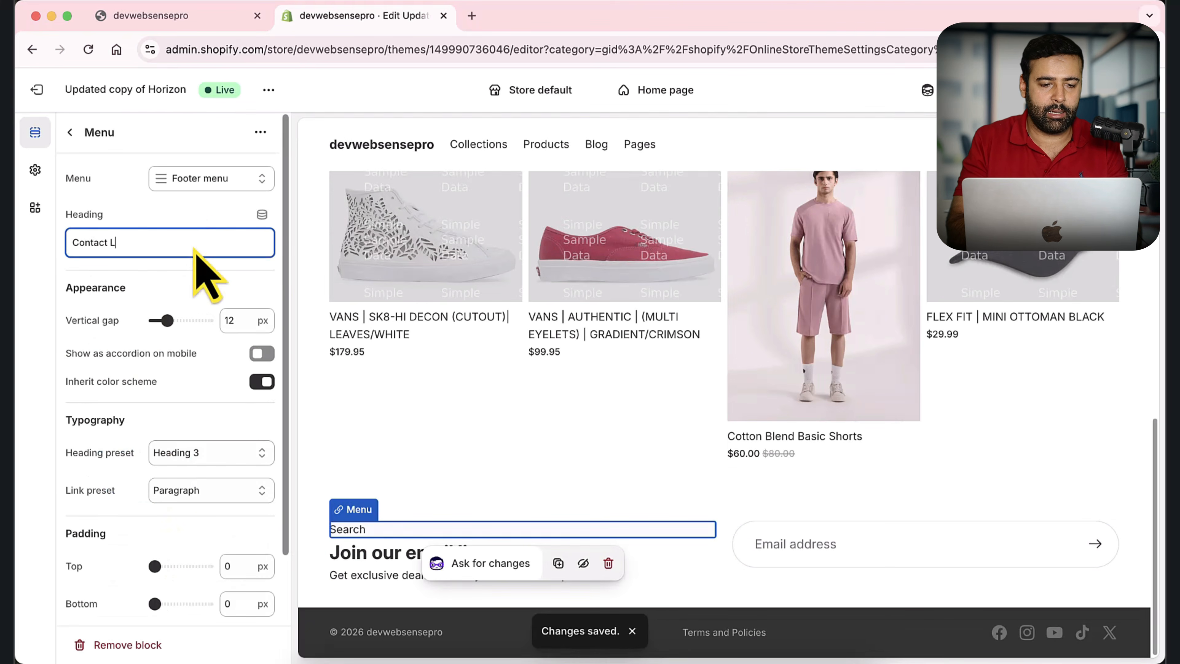
{"action": "type", "text": "ink"}
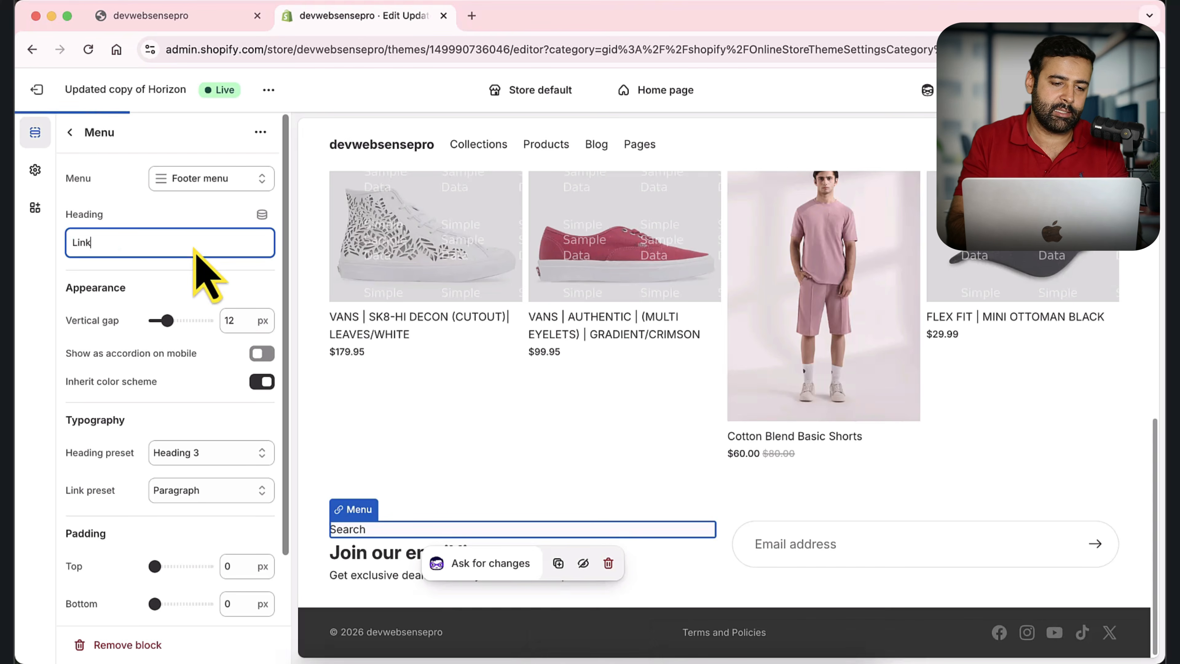
{"action": "type", "text": "ed"}
{"action": "key", "text": "BackSpace"}
{"action": "key", "text": "BackSpace"}
{"action": "type", "text": "s"}
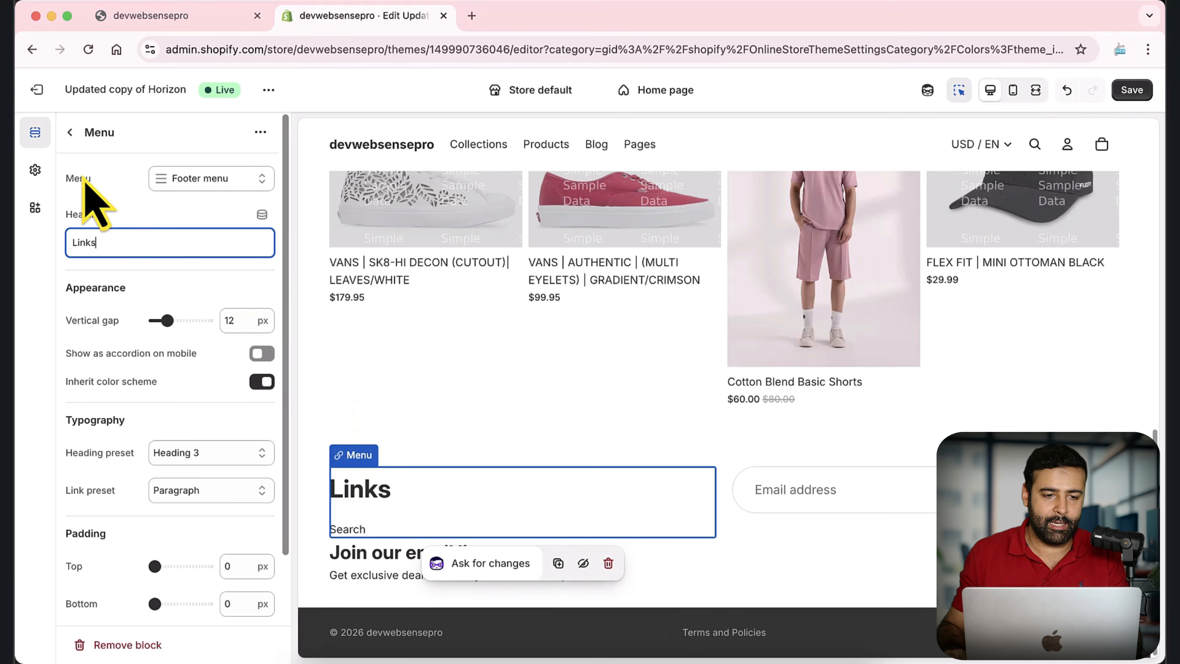
{"action": "left_click", "coordinate": [70, 132]}
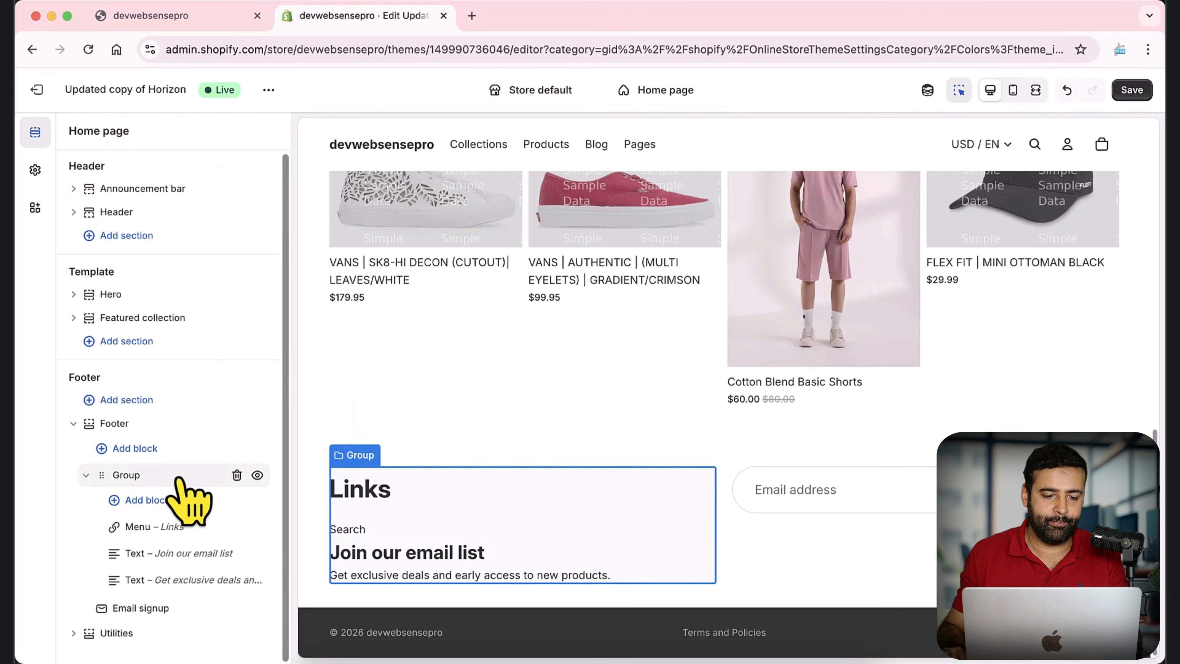
Set the footer group's direction to Horizontal and remove its "Get exclusive deals" text block
{"action": "left_click", "coordinate": [184, 497]}
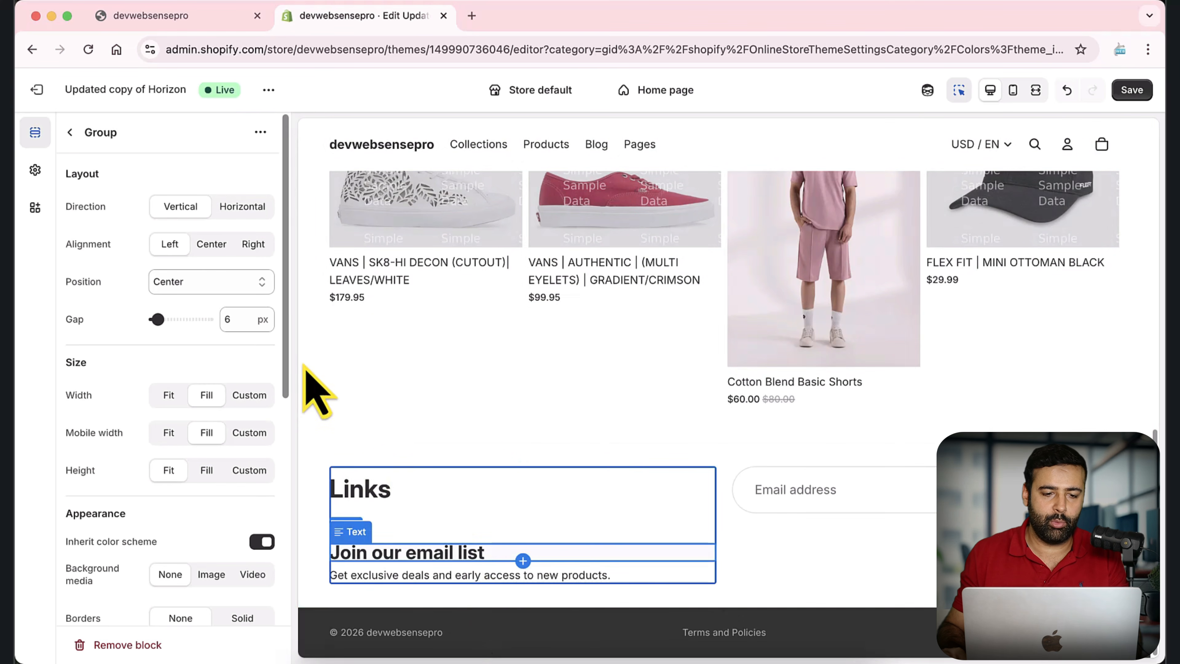
{"action": "left_click", "coordinate": [237, 207]}
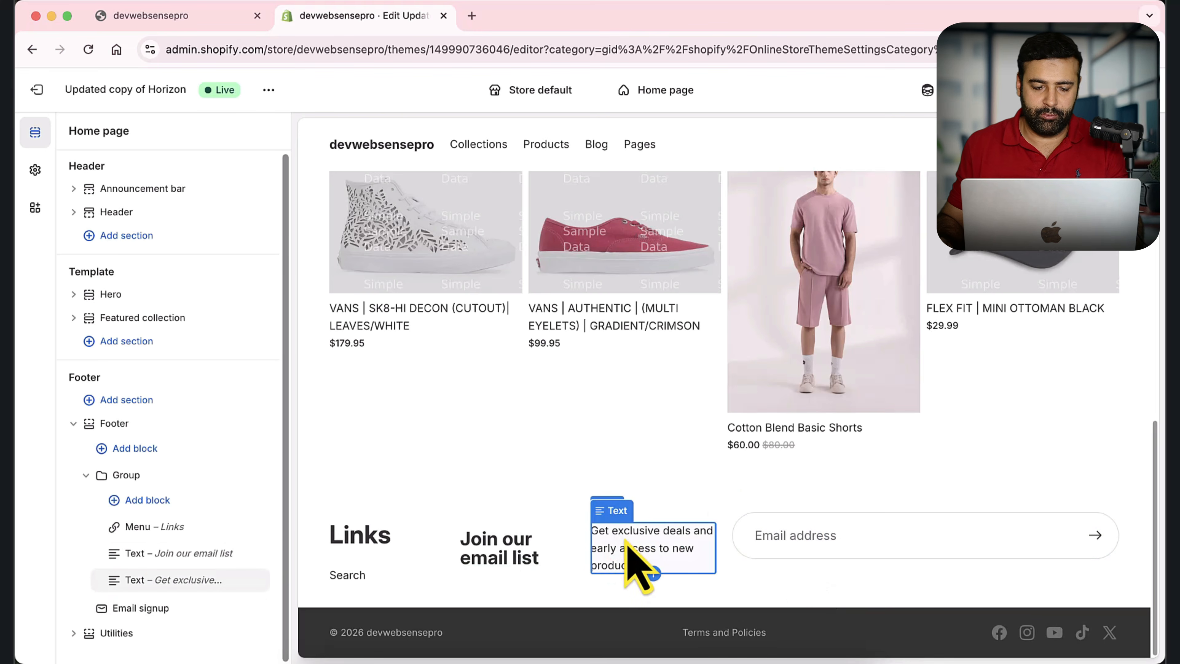
{"action": "mouse_move", "coordinate": [203, 580]}
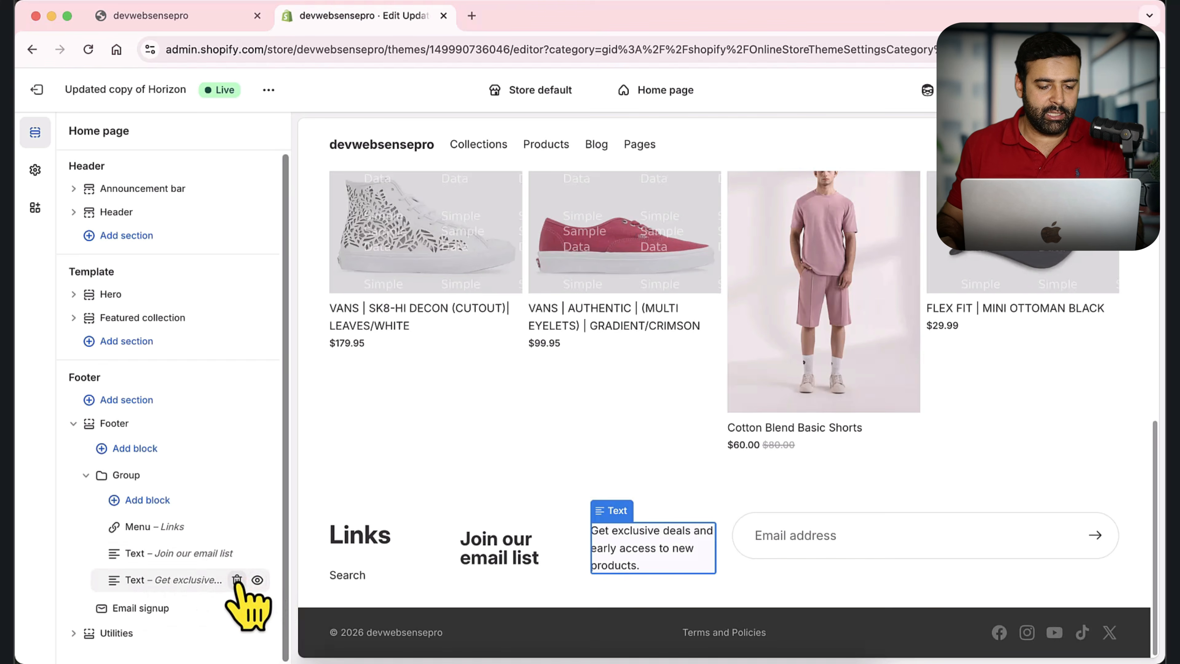
{"action": "left_click", "coordinate": [237, 580]}
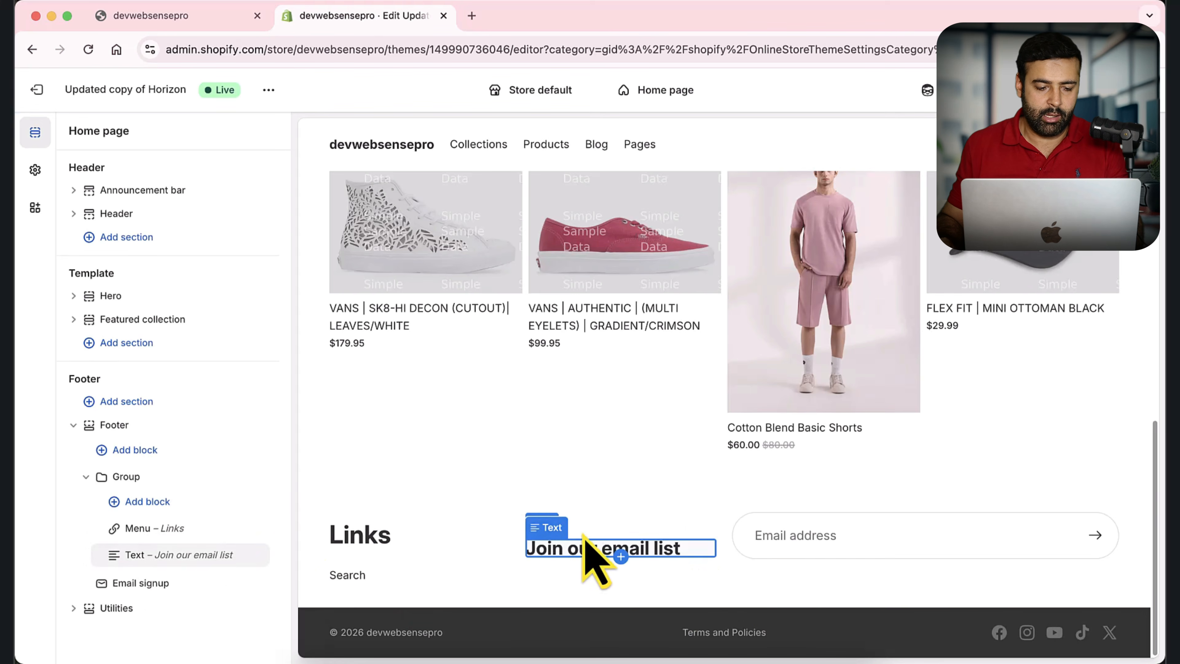
Set the heading of the footer's Email signup block to "Subscribe and Get 10% Off"
{"action": "left_click", "coordinate": [144, 583]}
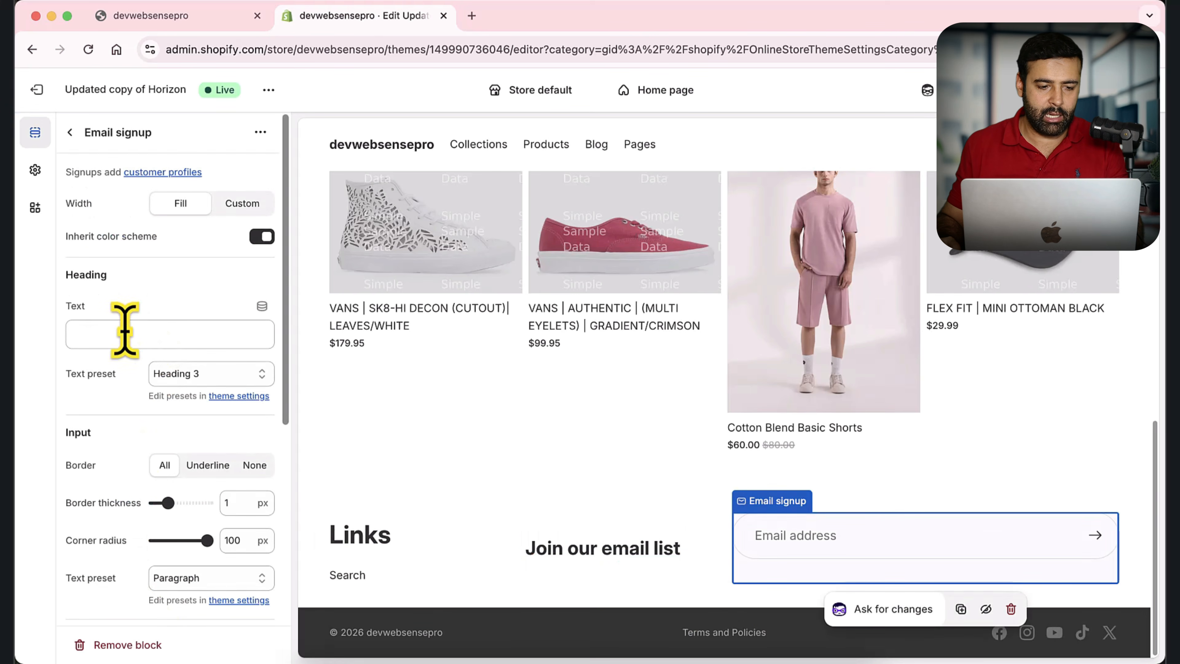
{"action": "key", "text": "Caps_Lock"}
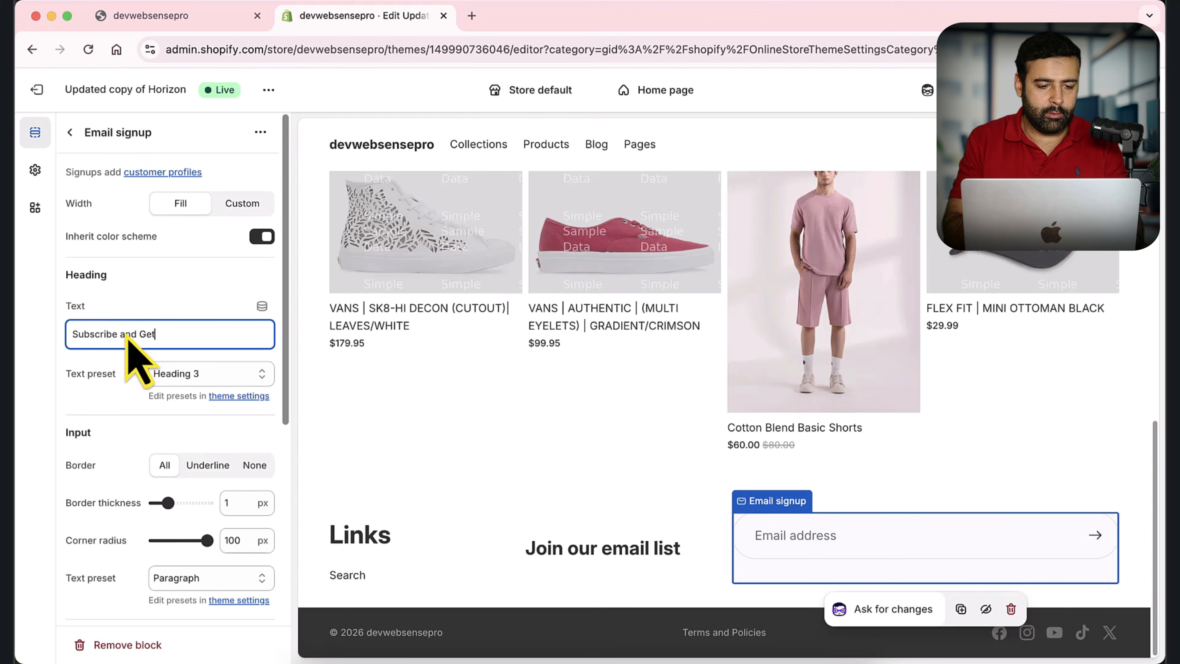
{"action": "type", "text": "Subscribe and Get 10% Off"}
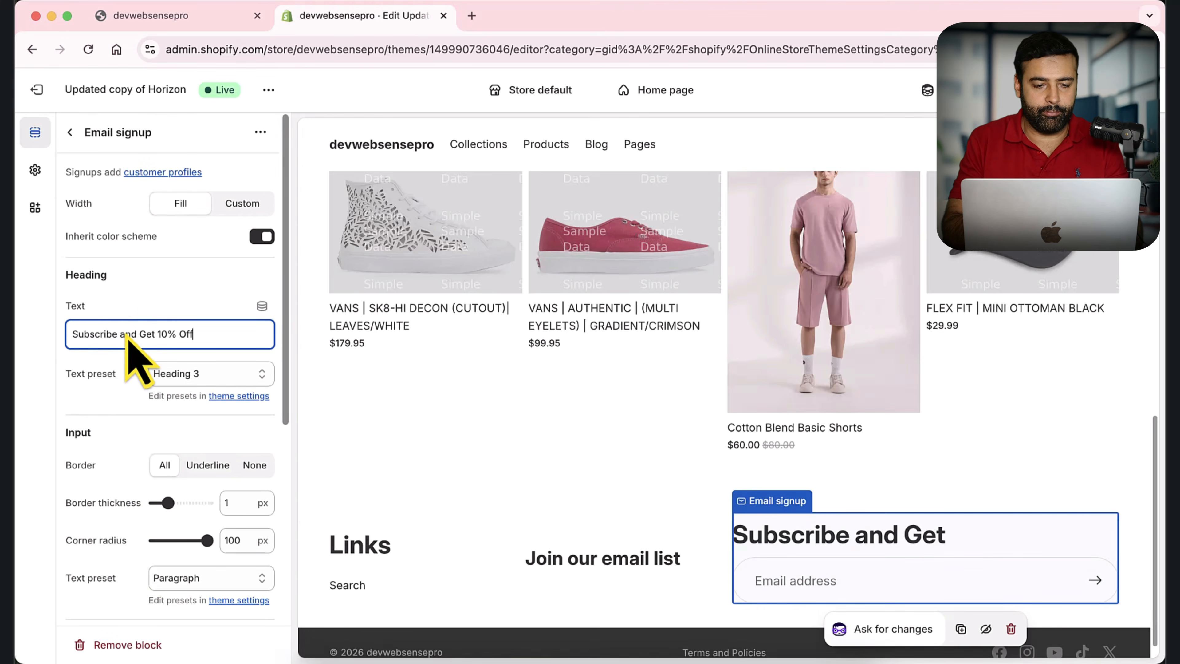
{"action": "left_click", "coordinate": [70, 132]}
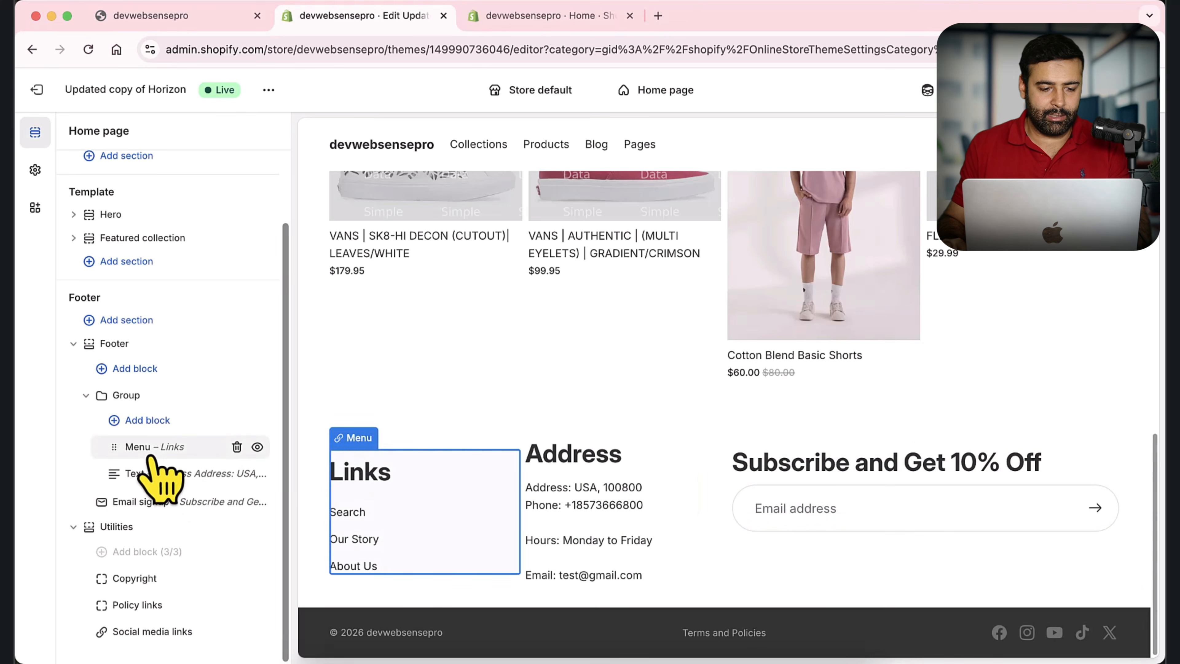
Set the footer group's position to Top and its gap to 0 px
{"action": "left_click", "coordinate": [142, 399]}
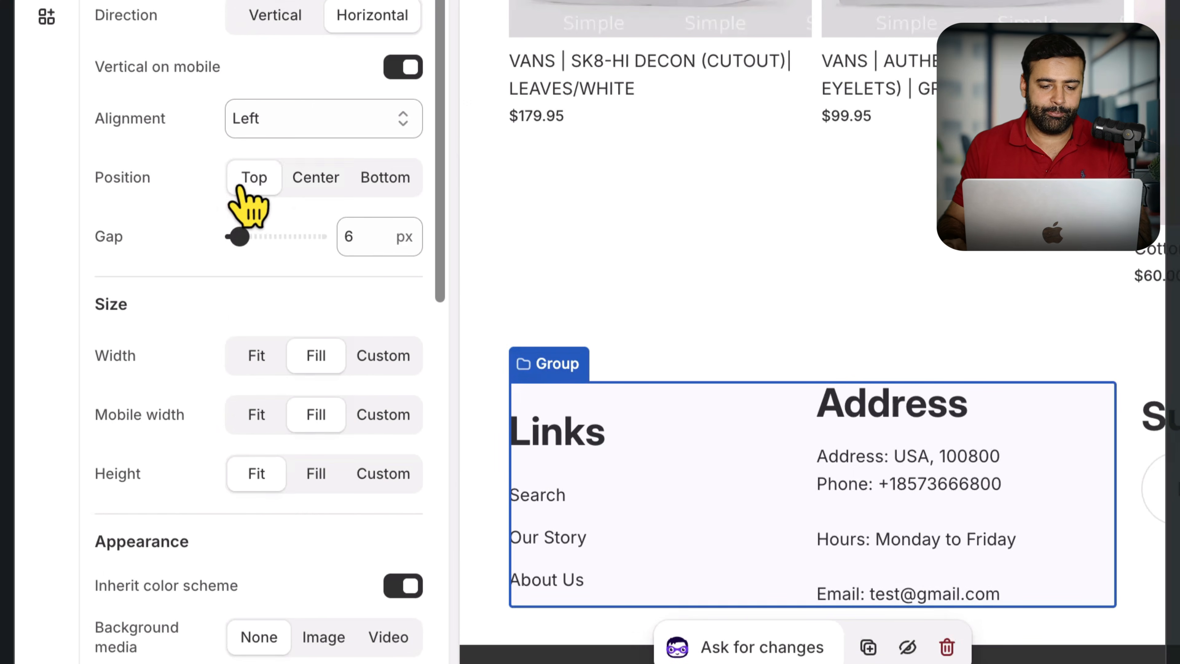
{"action": "left_click_drag", "start_coordinate": [240, 236], "coordinate": [243, 236]}
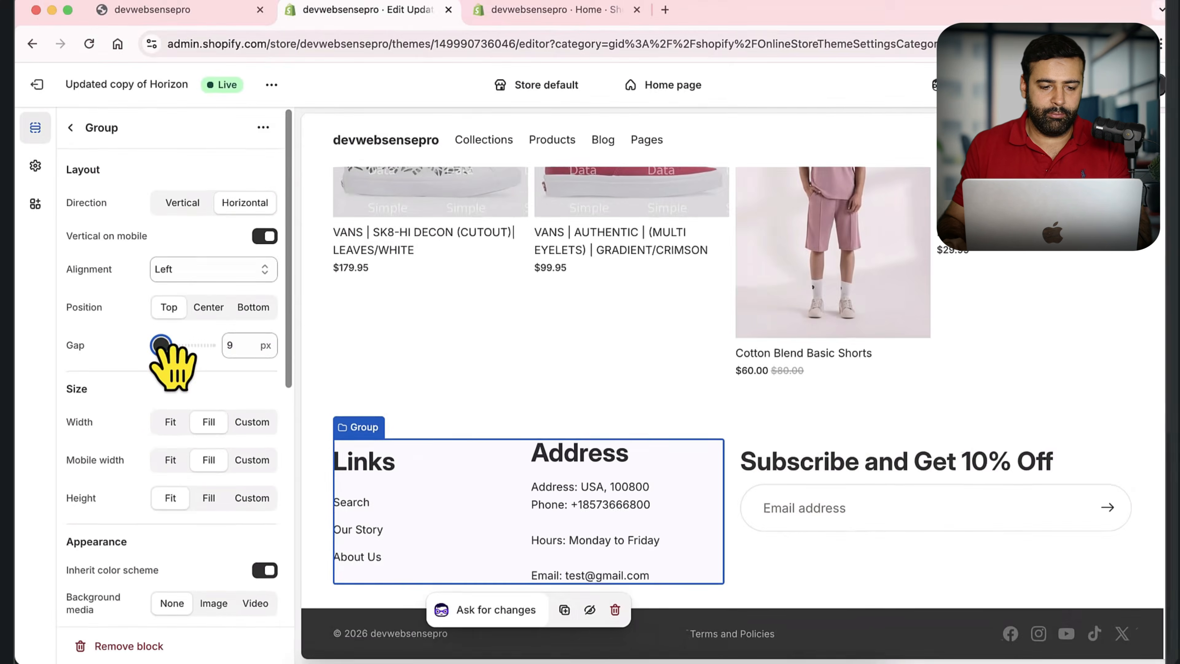
{"action": "left_click_drag", "start_coordinate": [161, 344], "coordinate": [134, 354]}
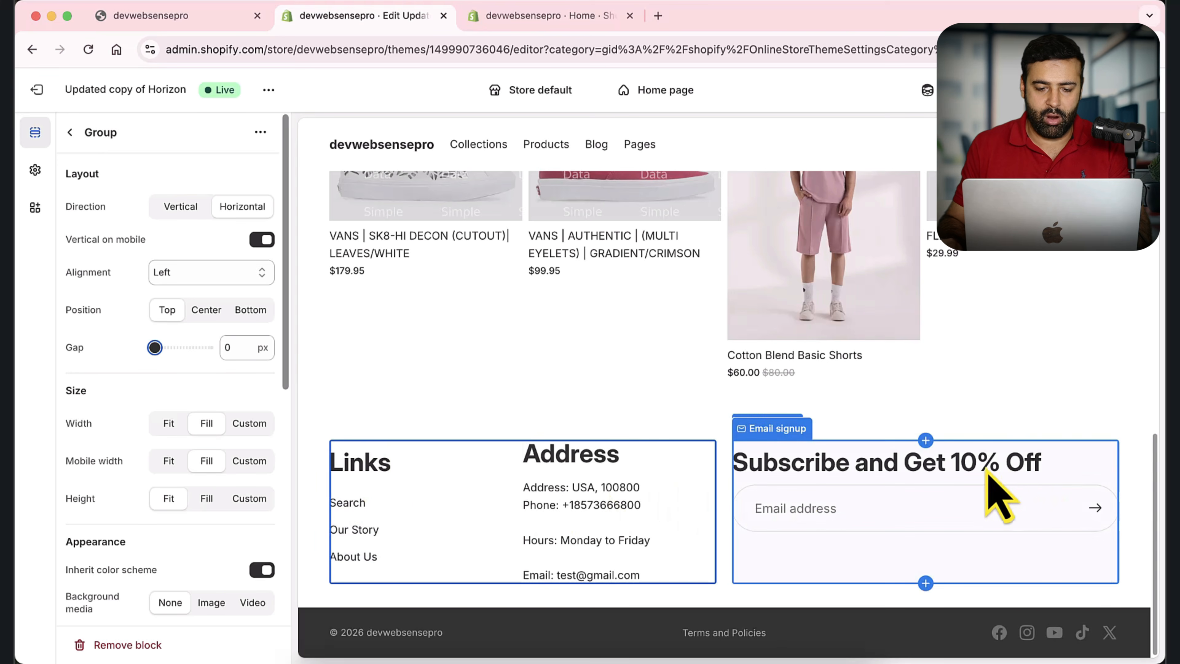
Set the top padding of the footer's Address text block to 10 px
{"action": "left_click", "coordinate": [565, 461]}
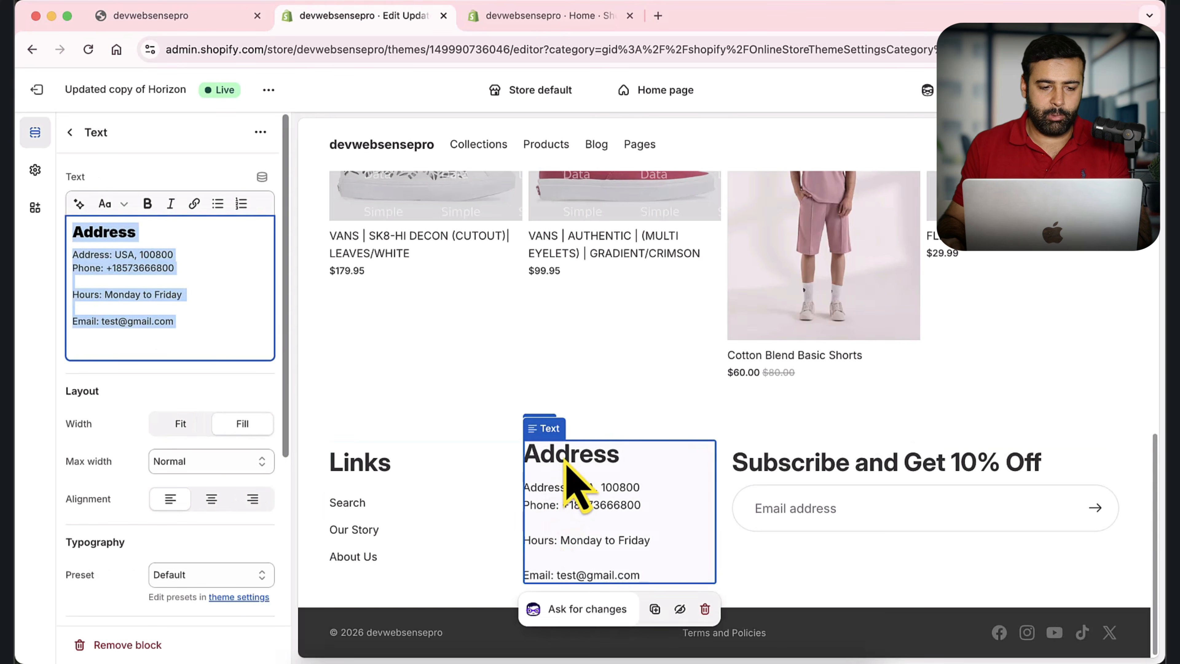
{"action": "scroll", "coordinate": [260, 418], "scroll_direction": "down", "scroll_amount": 5}
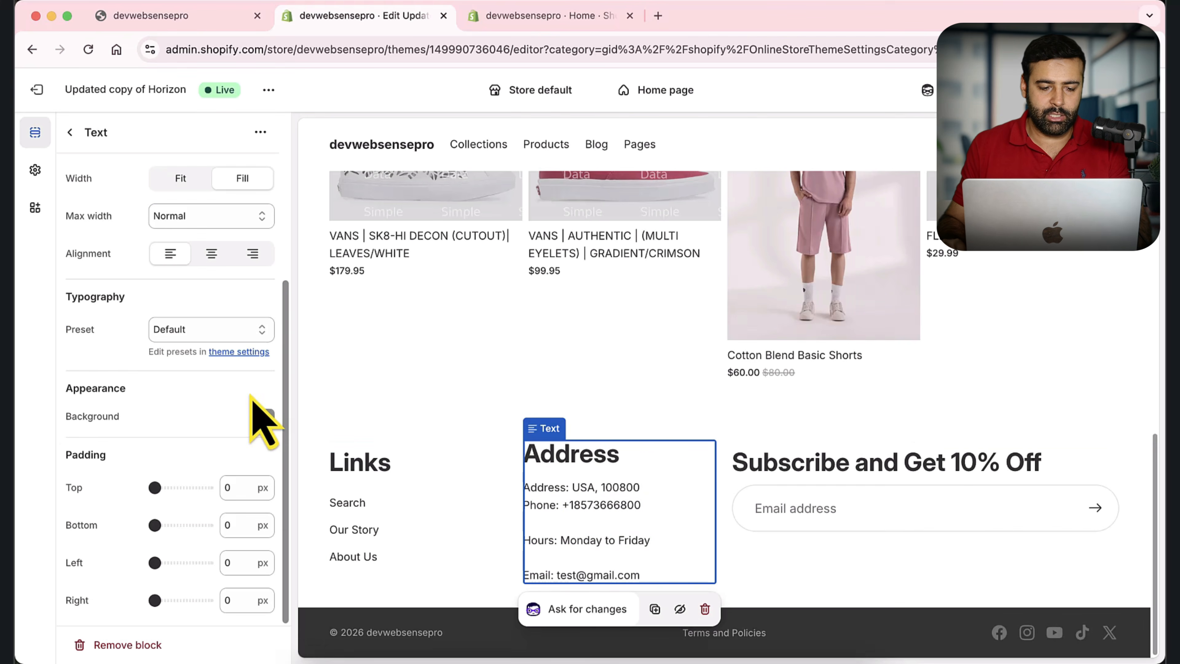
{"action": "left_click", "coordinate": [225, 487]}
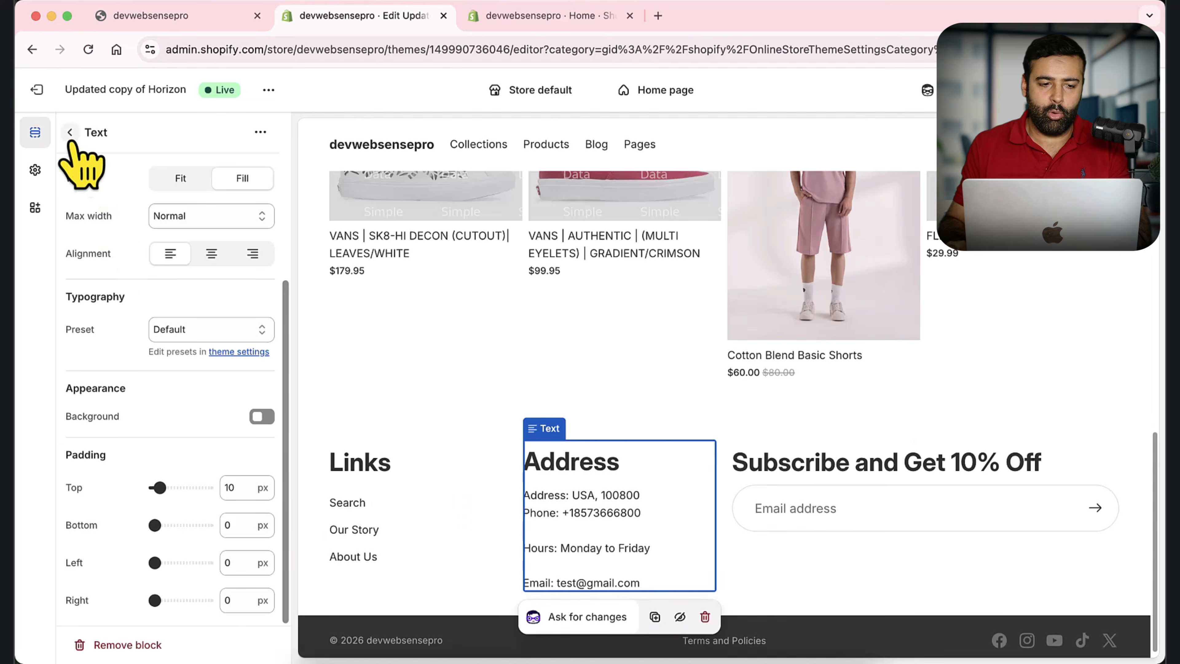
{"action": "left_click", "coordinate": [70, 132]}
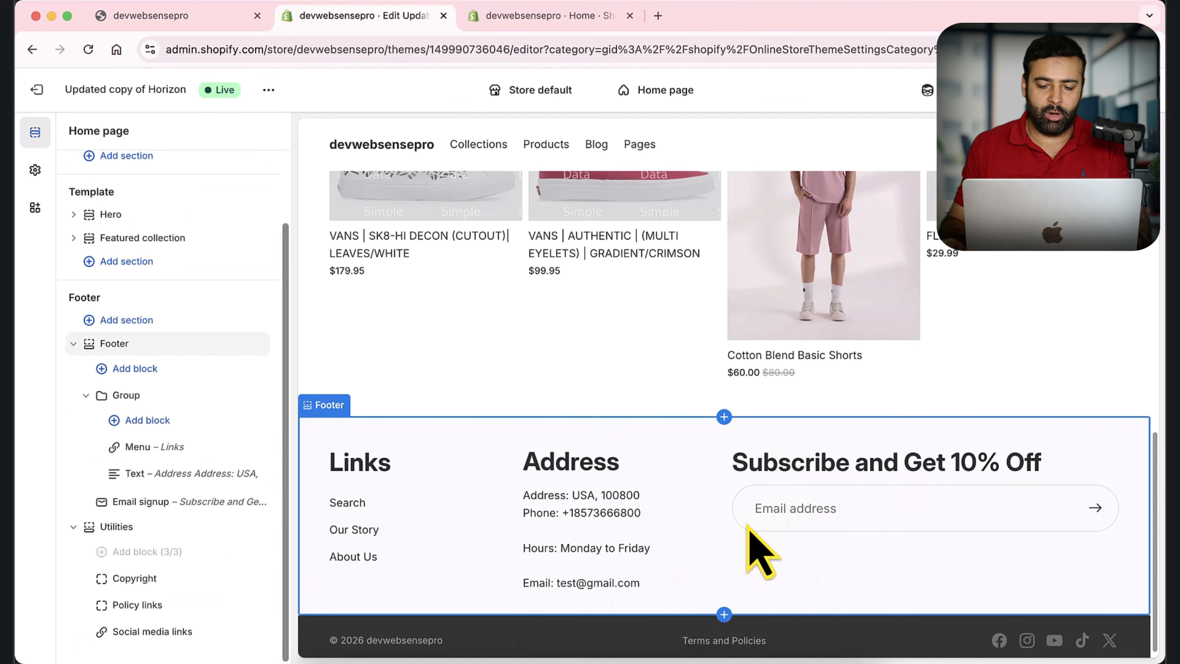
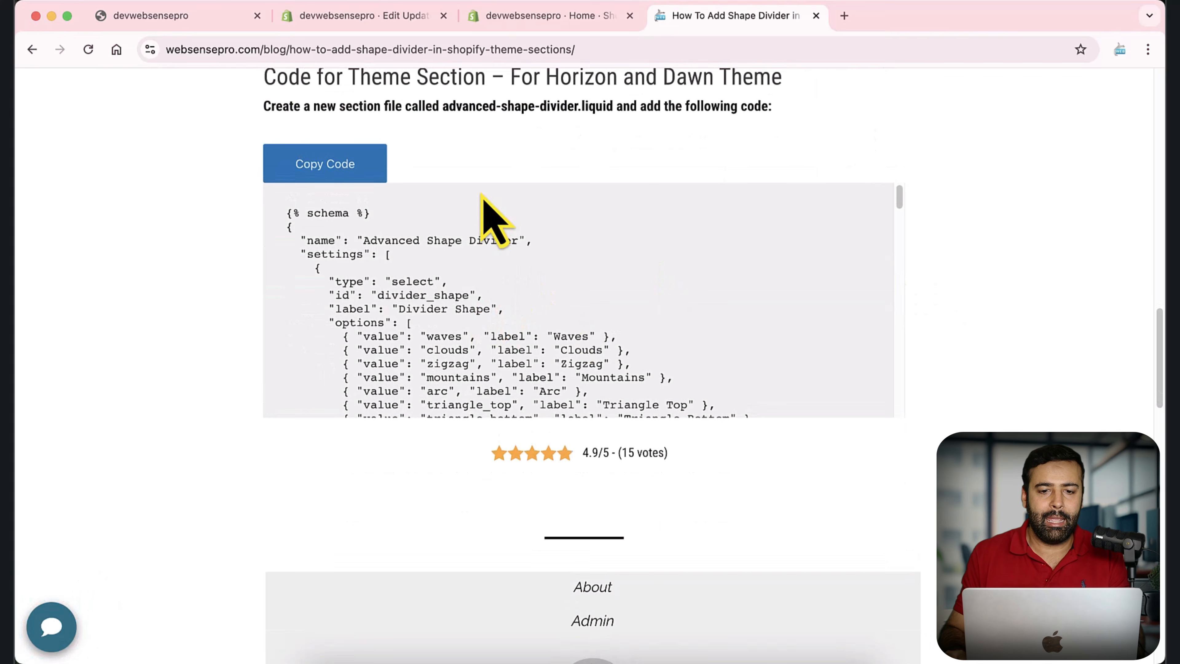
Open the code editor for the current theme, Updated copy of Horizon, from the online store's themes
{"action": "left_click", "coordinate": [518, 23]}
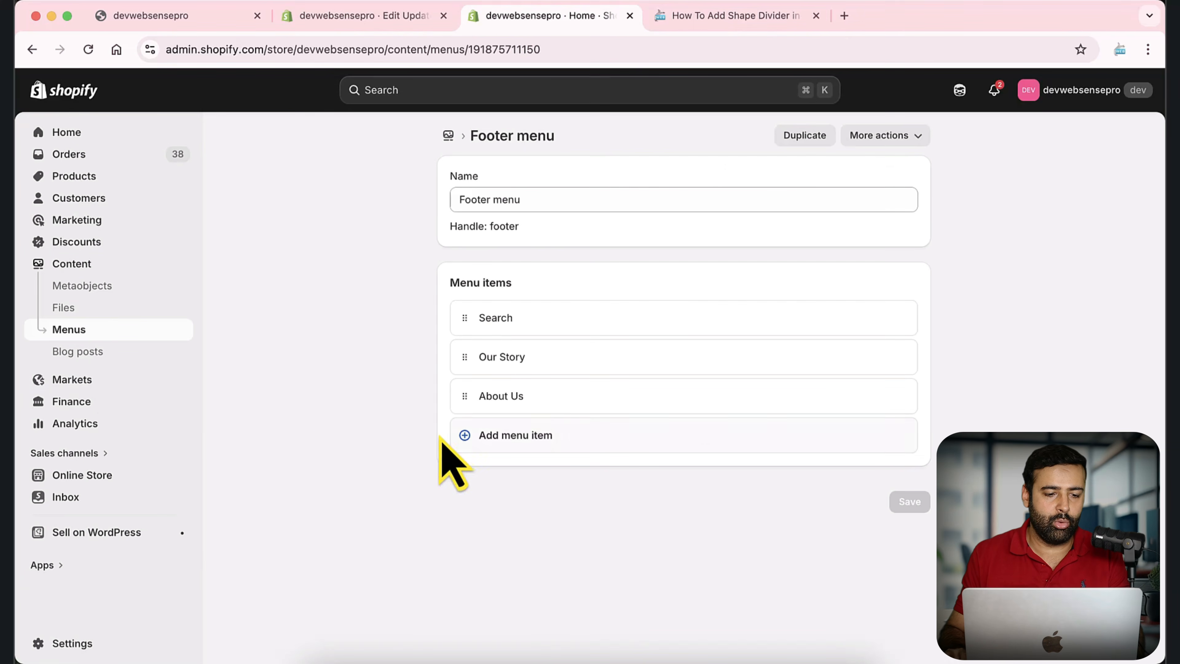
{"action": "left_click", "coordinate": [86, 476]}
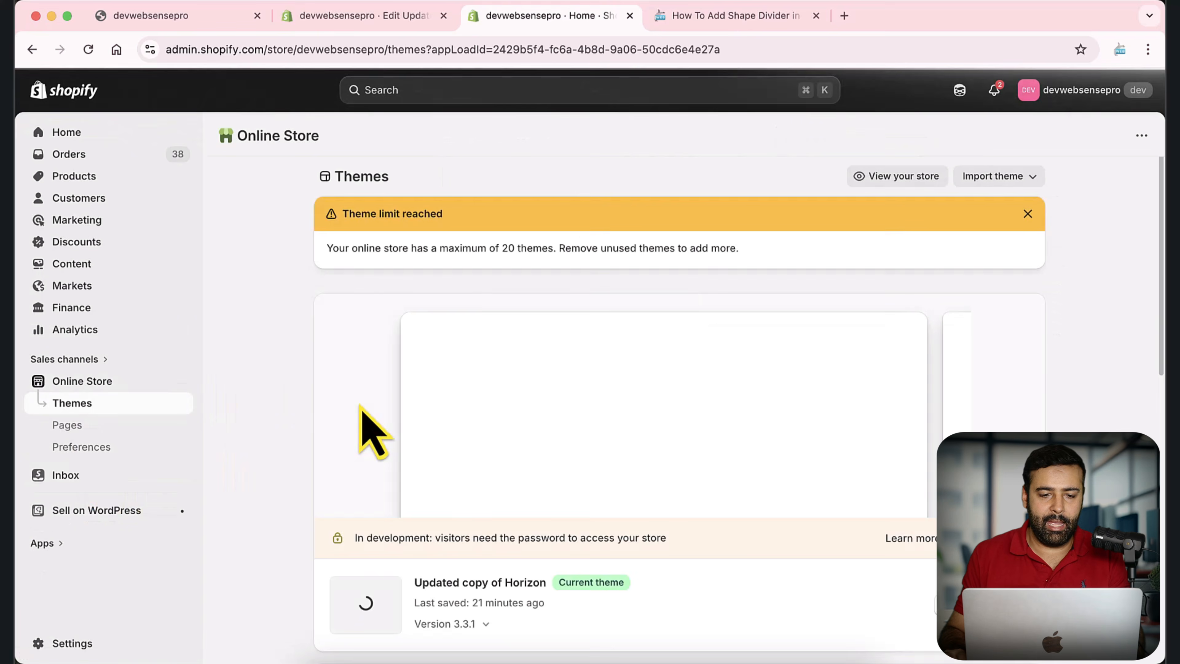
{"action": "scroll", "coordinate": [1041, 409], "scroll_direction": "down", "scroll_amount": 5}
{"action": "scroll", "coordinate": [1036, 400], "scroll_direction": "up", "scroll_amount": 3}
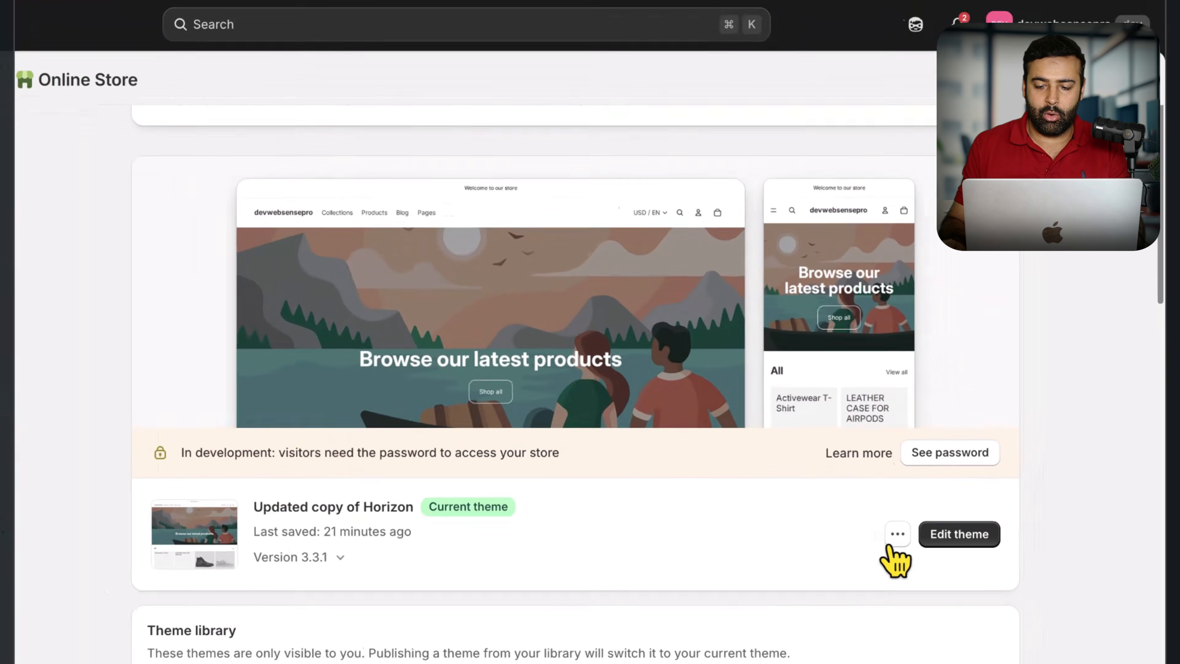
{"action": "left_click", "coordinate": [944, 510]}
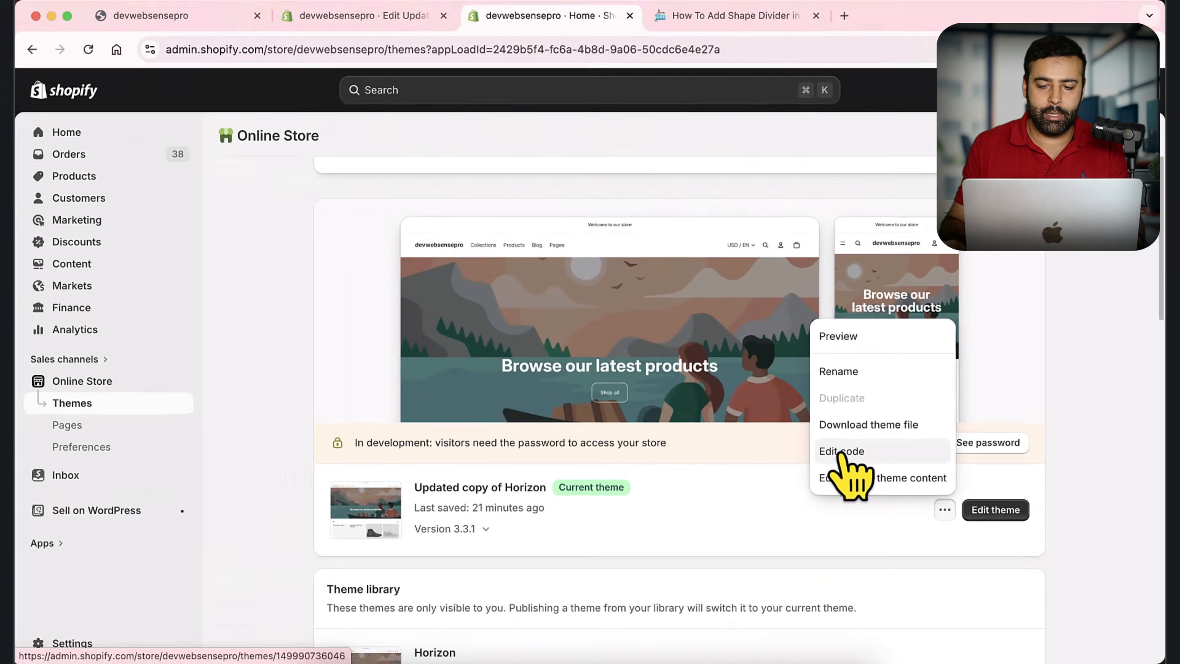
{"action": "left_click", "coordinate": [660, 483]}
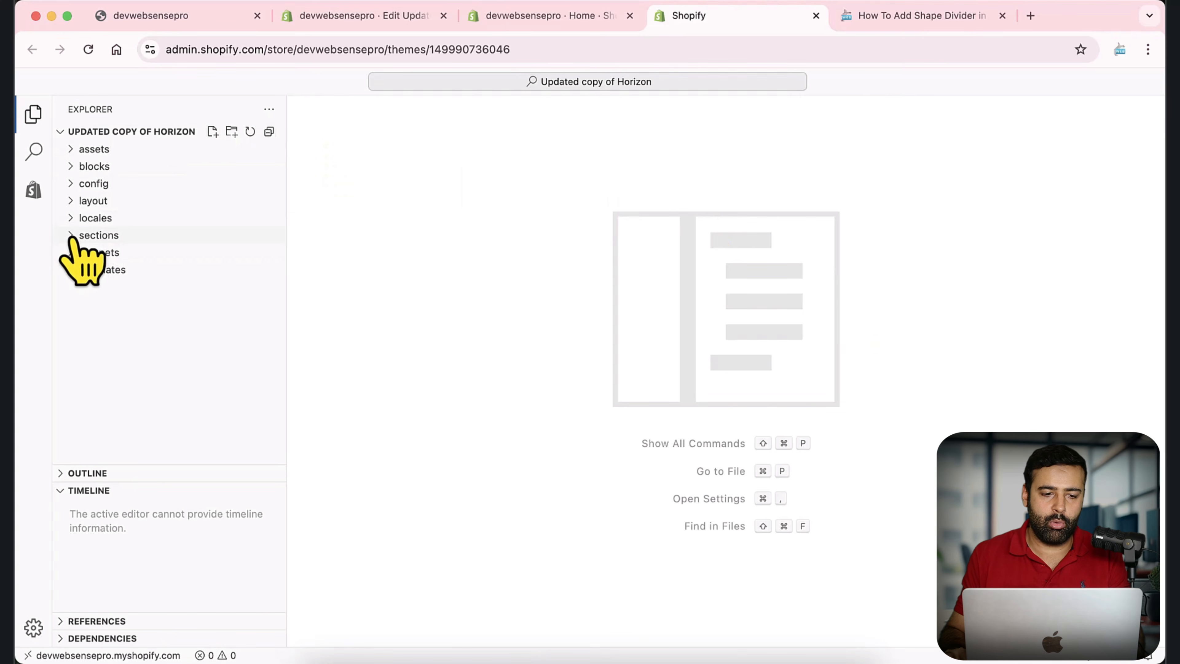
Create a new file named divider-section.liquid in the theme's sections folder
{"action": "left_click", "coordinate": [93, 235]}
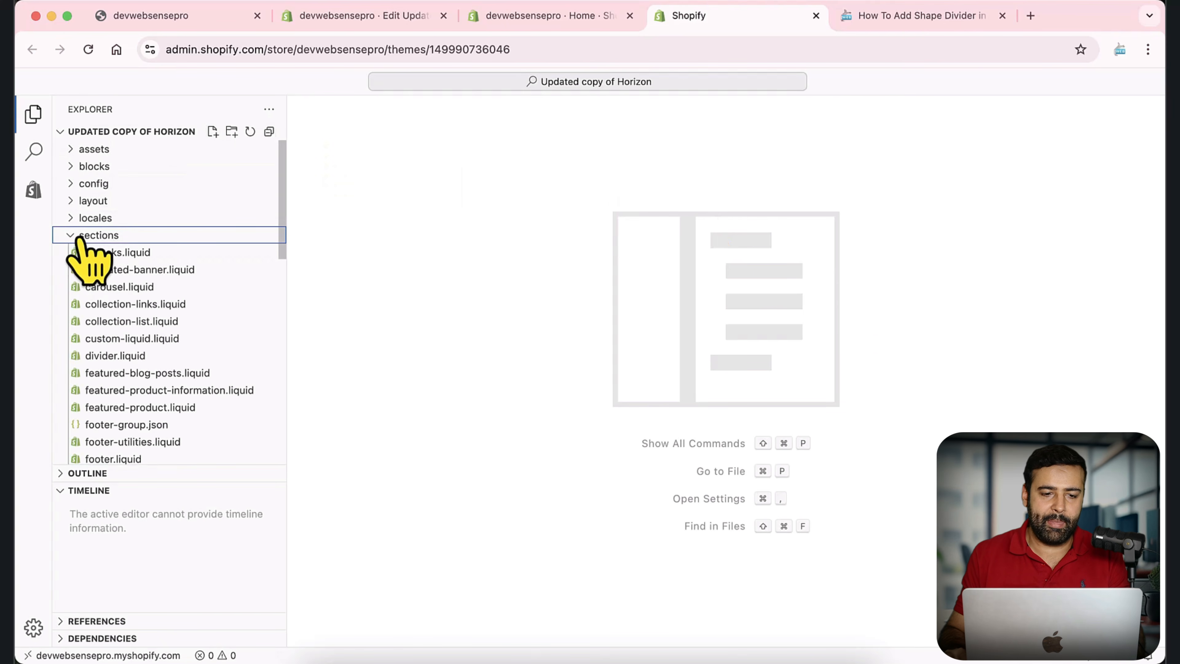
{"action": "left_click", "coordinate": [213, 132]}
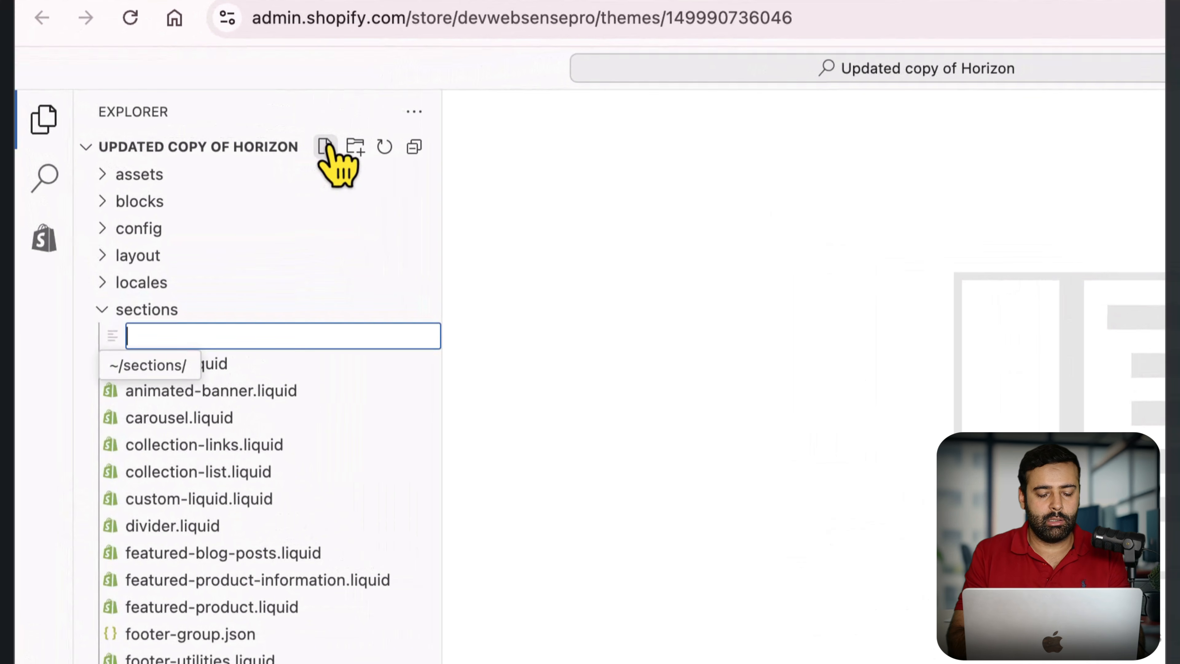
{"action": "type", "text": "divider-section.liquid"}
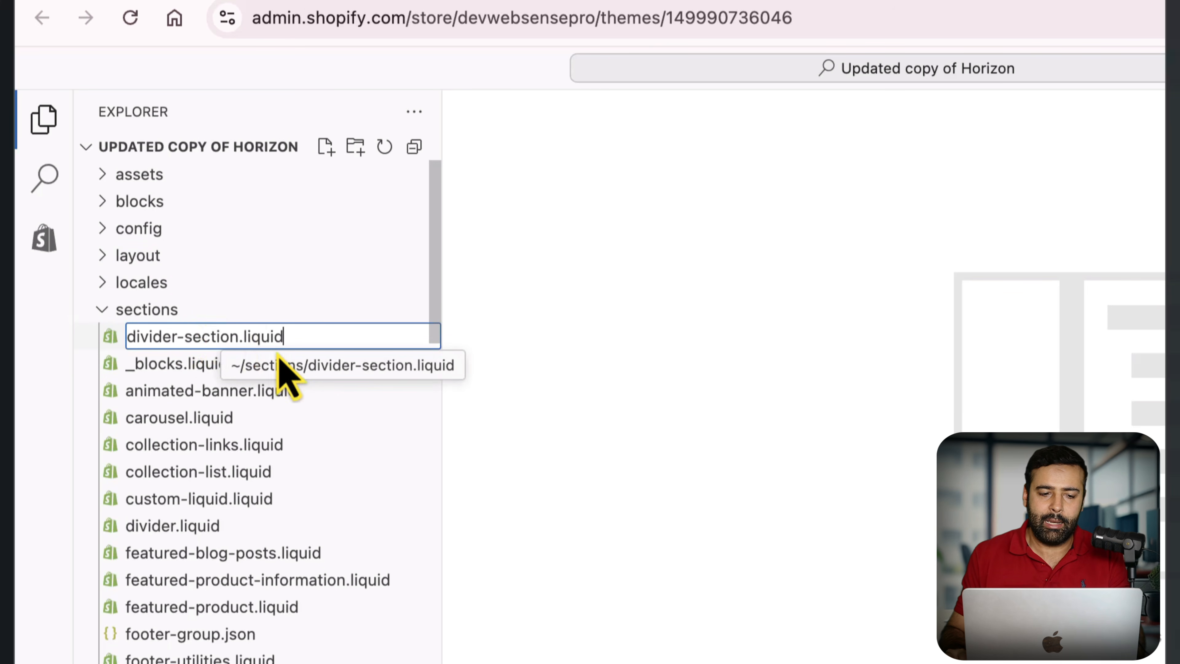
{"action": "left_click_drag", "start_coordinate": [312, 339], "coordinate": [119, 351]}
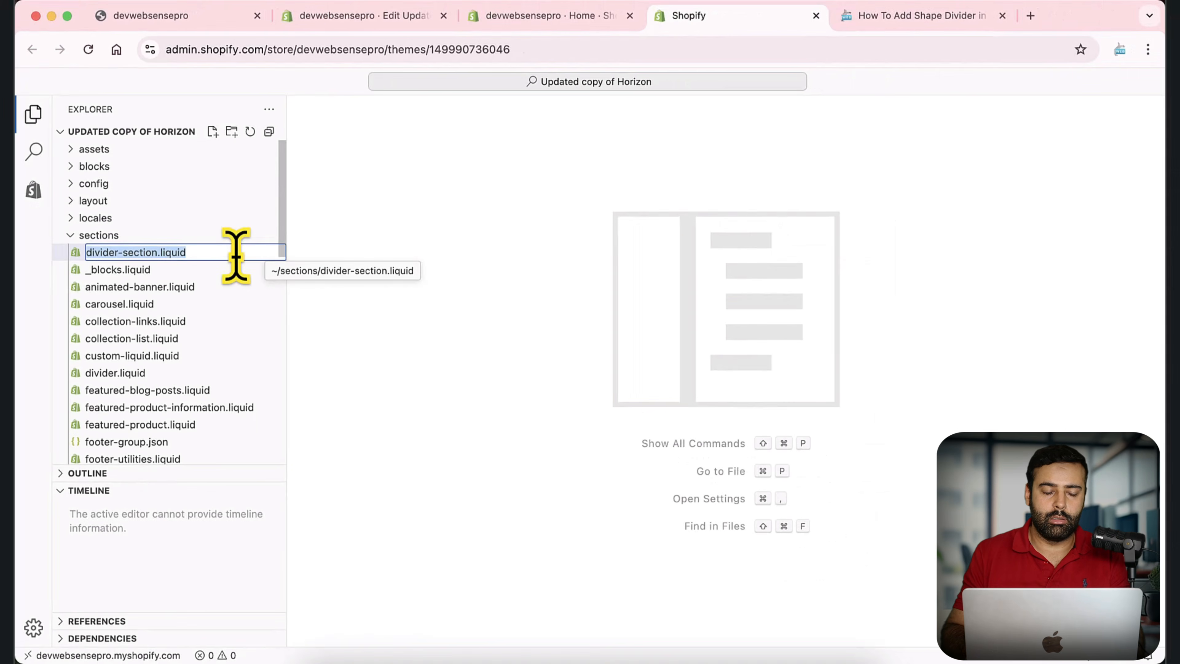
{"action": "key", "text": "Return"}
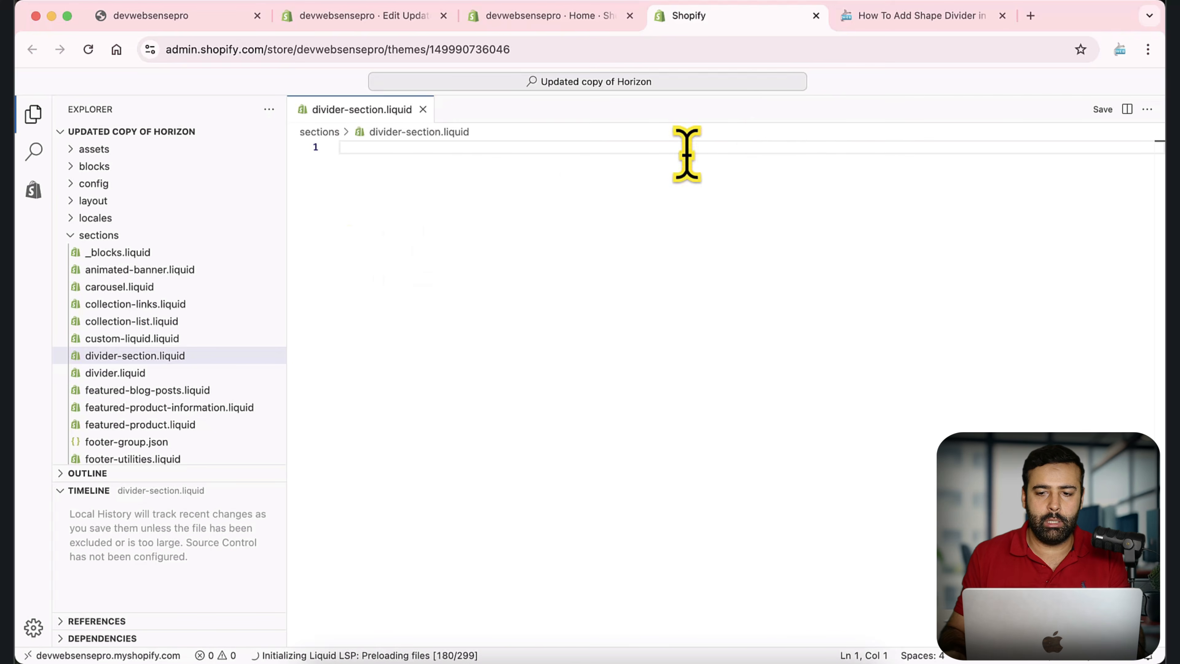
Copy the Advanced Shape Divider section code from the websensepro blog post into divider-section.liquid and save the file
{"action": "left_click", "coordinate": [868, 17]}
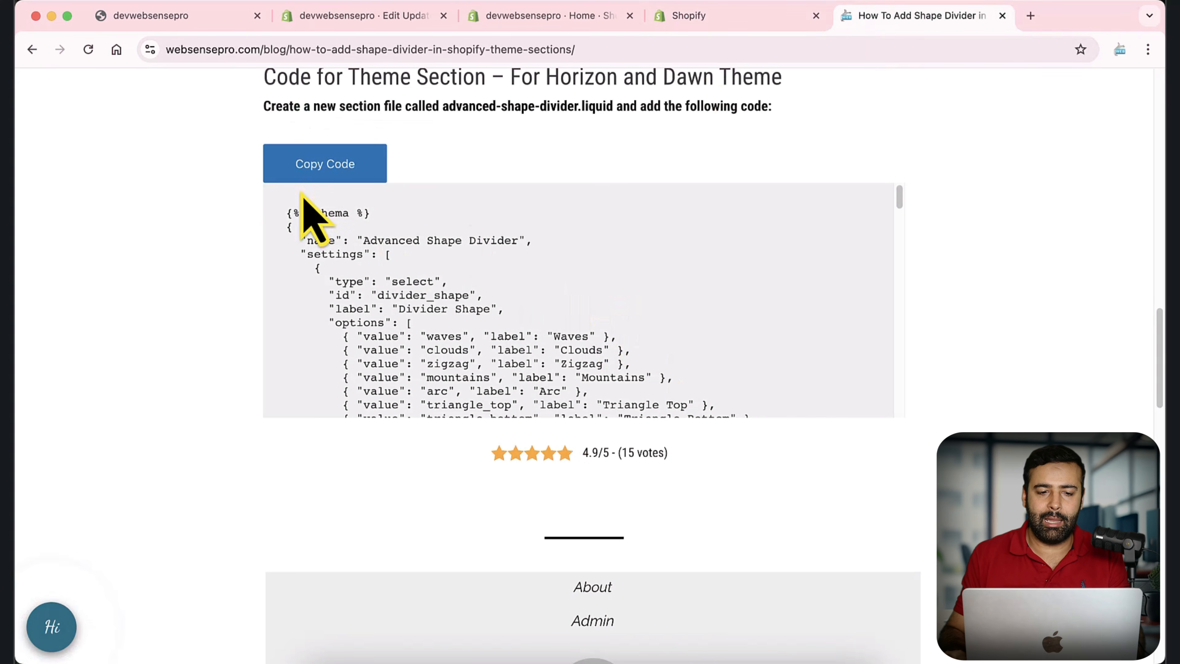
{"action": "left_click", "coordinate": [311, 169]}
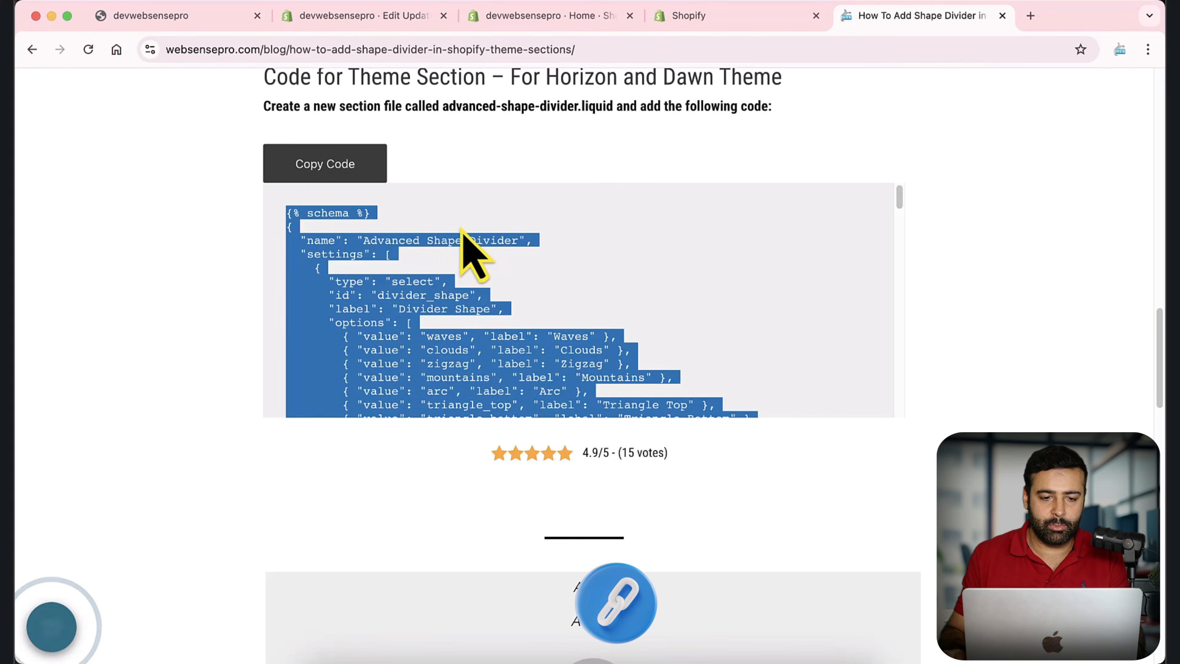
{"action": "left_click", "coordinate": [692, 21]}
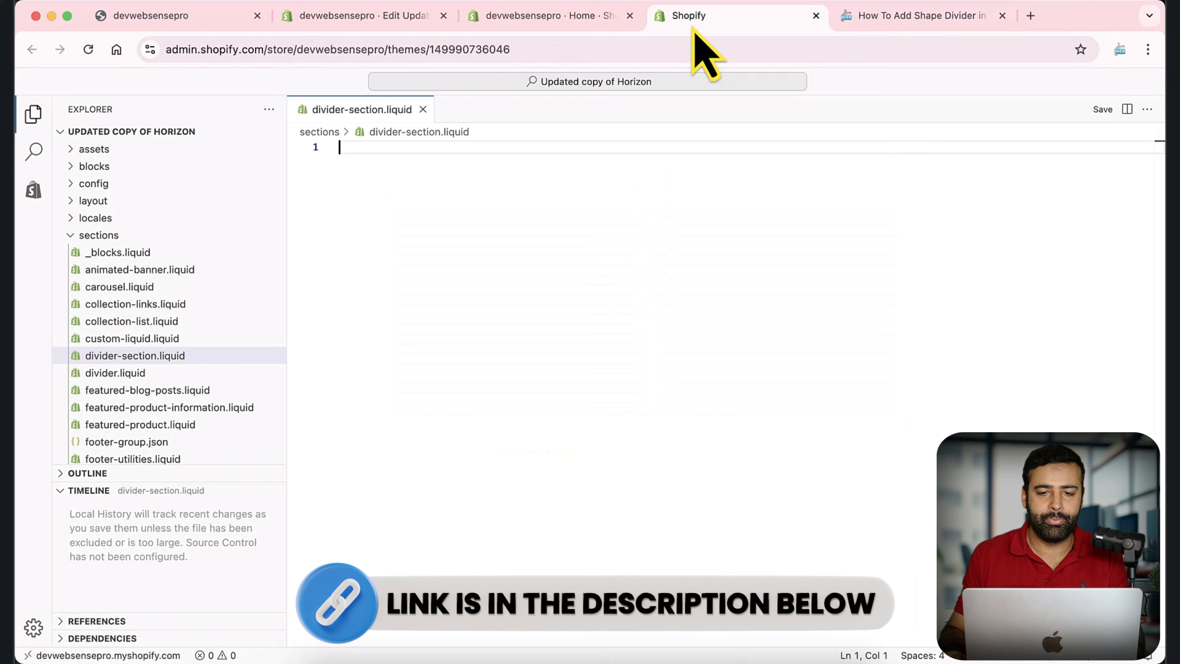
{"action": "key", "text": "super+v"}
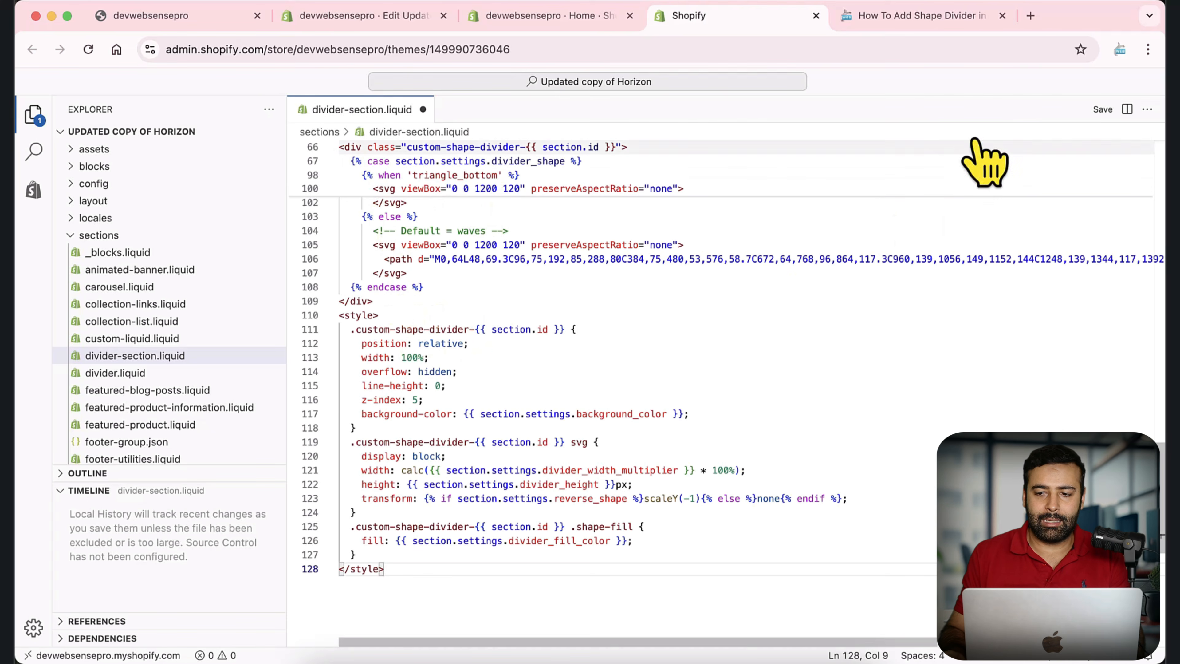
{"action": "left_click", "coordinate": [1084, 112]}
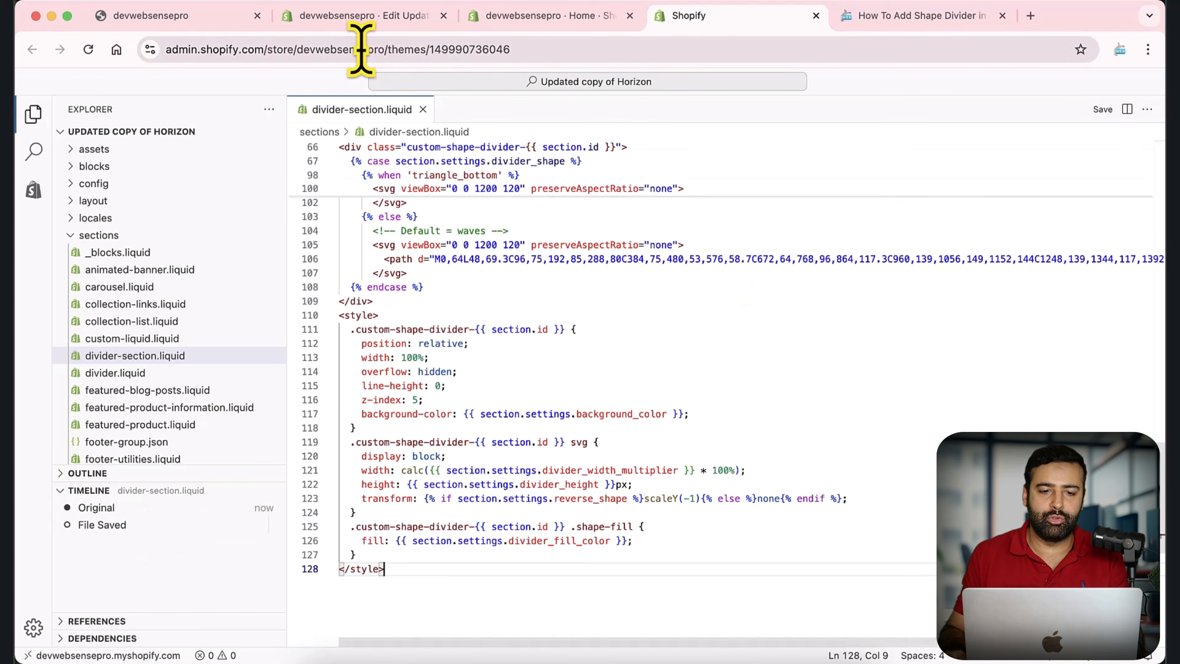
Switch back to the theme editor and save the footer changes
{"action": "left_click", "coordinate": [359, 19]}
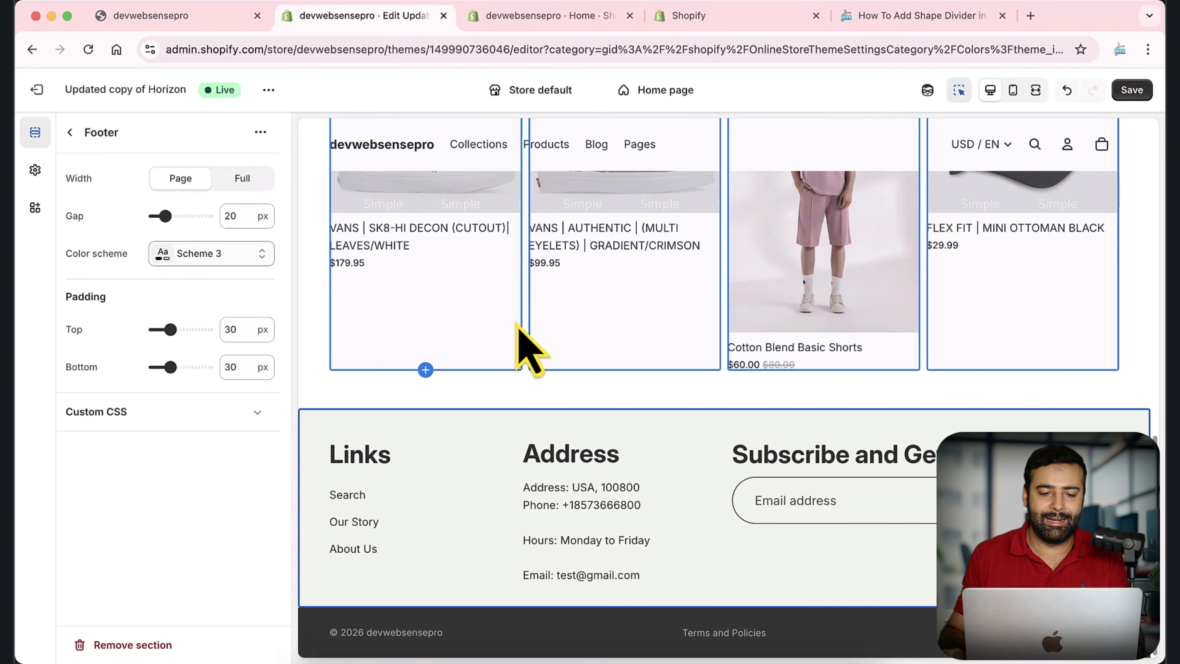
{"action": "left_click", "coordinate": [1132, 90]}
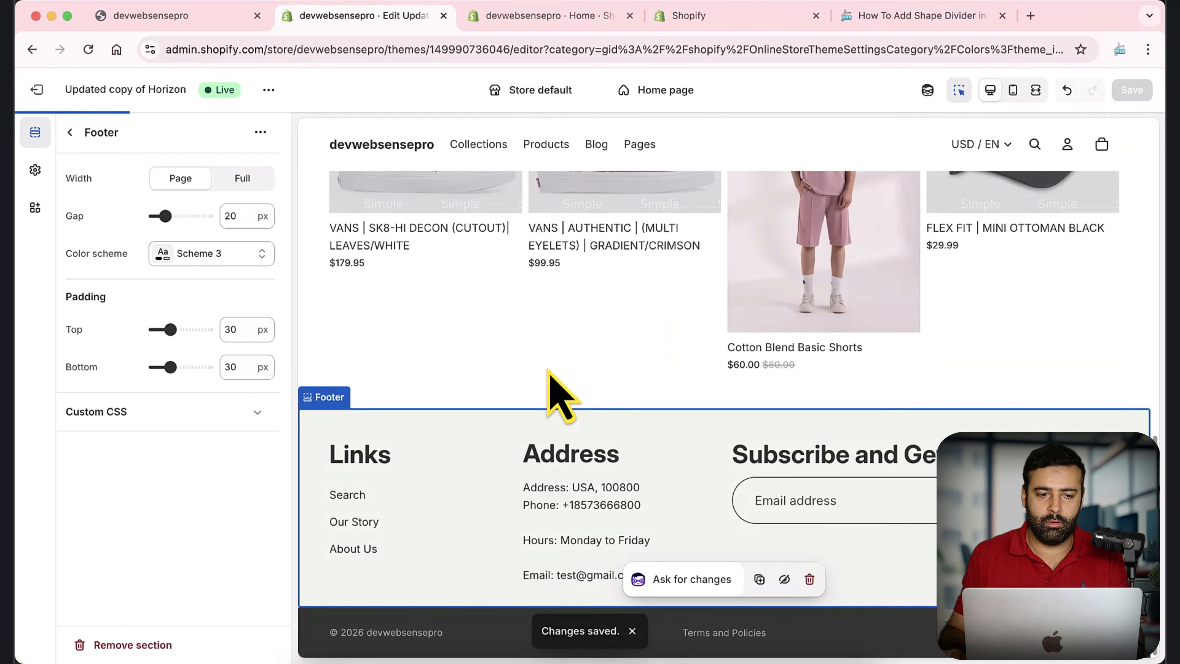
{"action": "scroll", "coordinate": [550, 374], "scroll_direction": "up", "scroll_amount": 4}
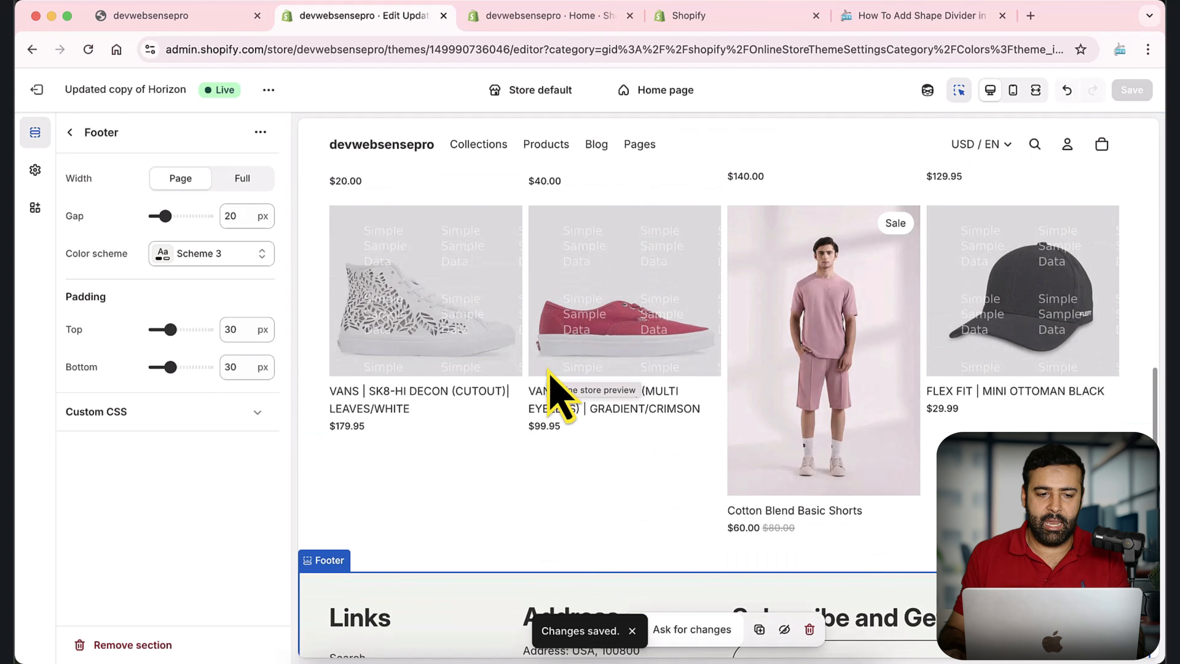
Add an Advanced Shape Divider section above the Footer section and open its settings
{"action": "left_click", "coordinate": [70, 132]}
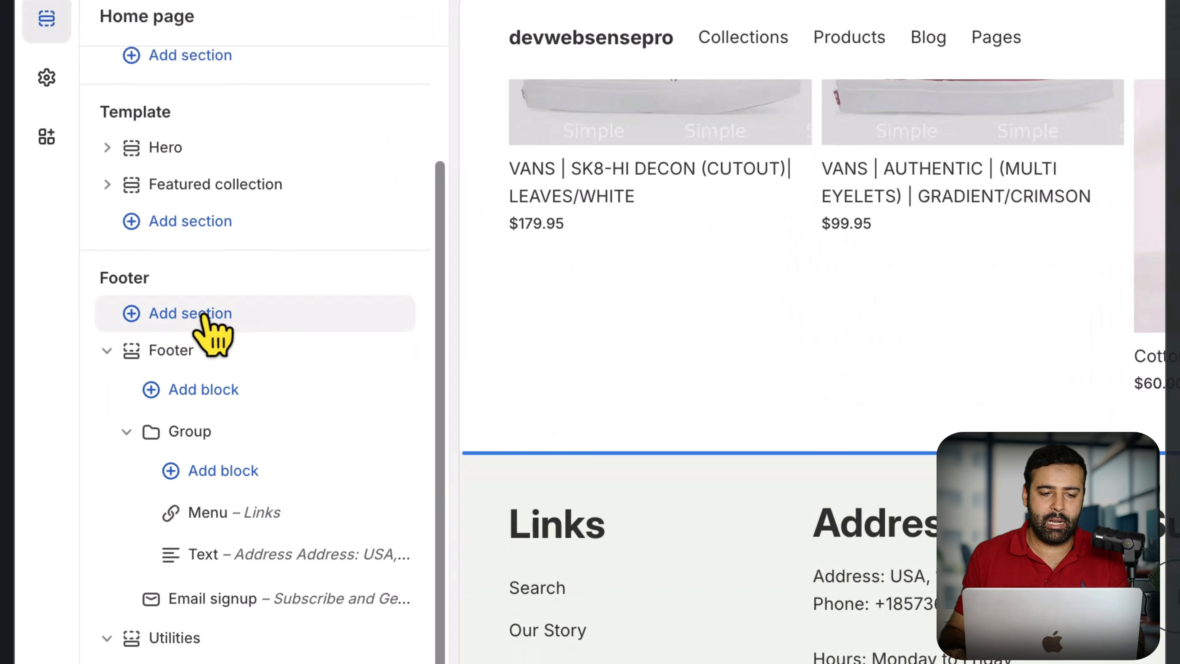
{"action": "left_click", "coordinate": [258, 321]}
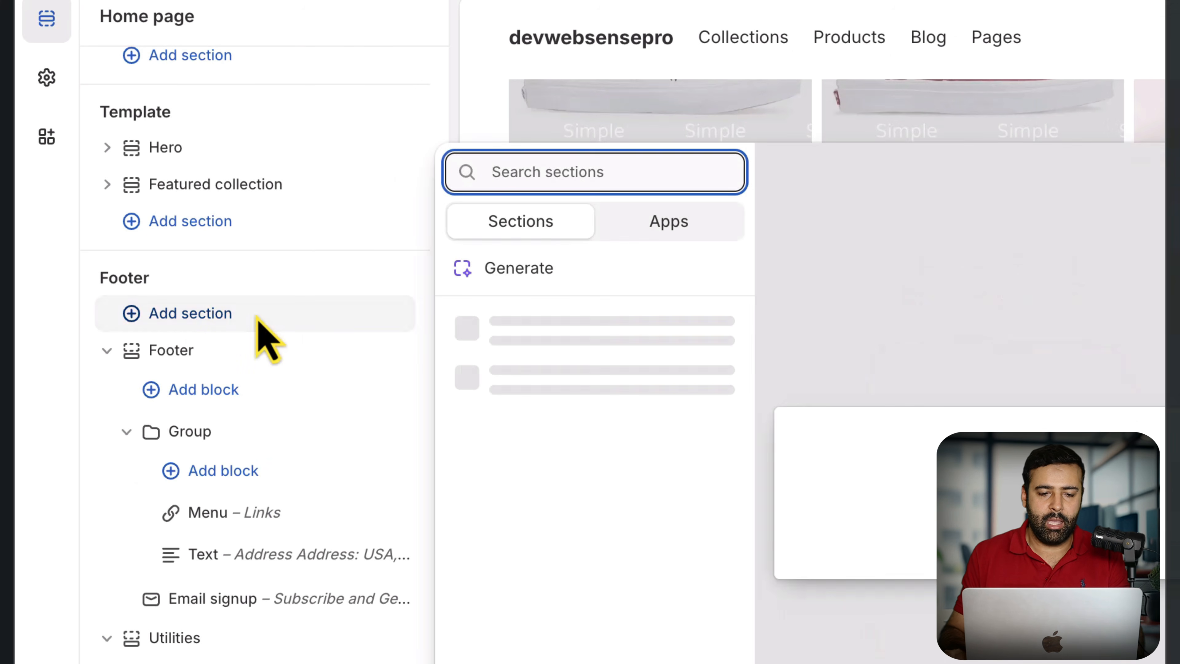
{"action": "type", "text": "divi"}
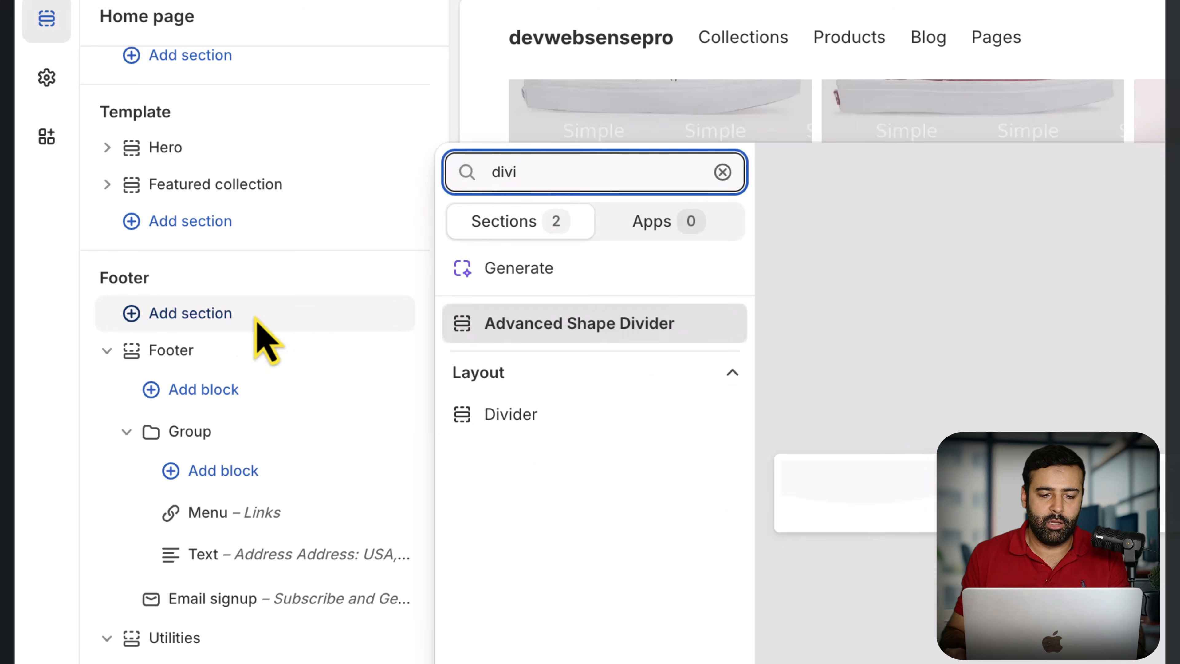
{"action": "left_click", "coordinate": [612, 333]}
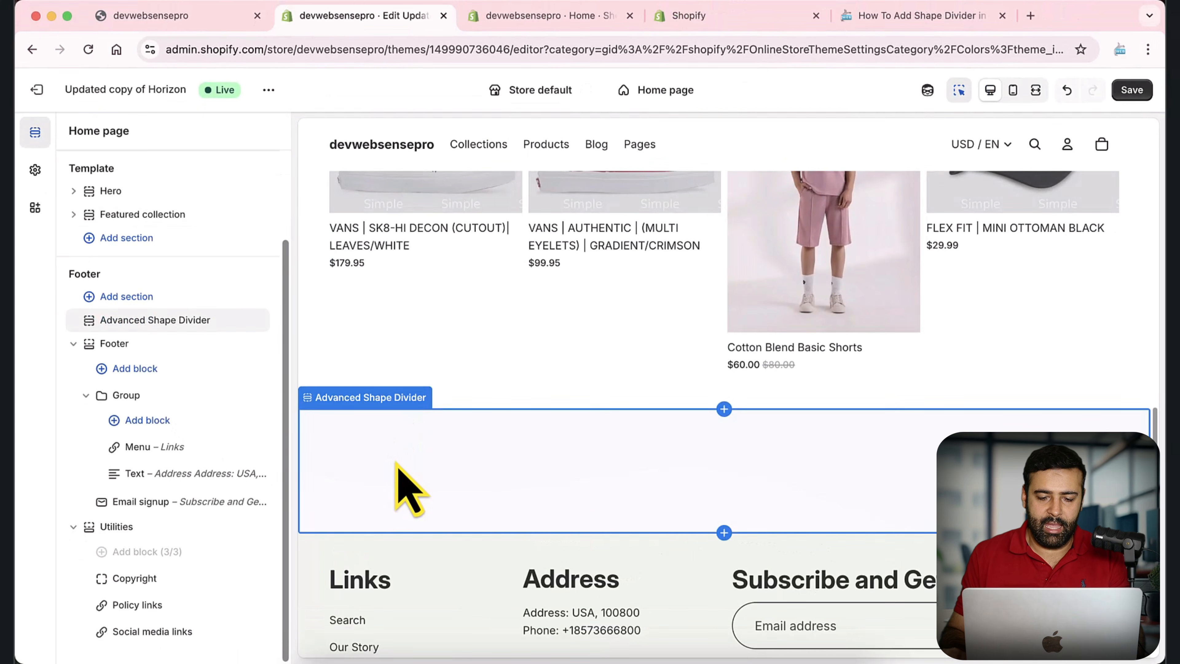
{"action": "left_click", "coordinate": [154, 321]}
Set the divider shape to Zigzag and preview it above the footer
{"action": "left_click", "coordinate": [199, 184]}
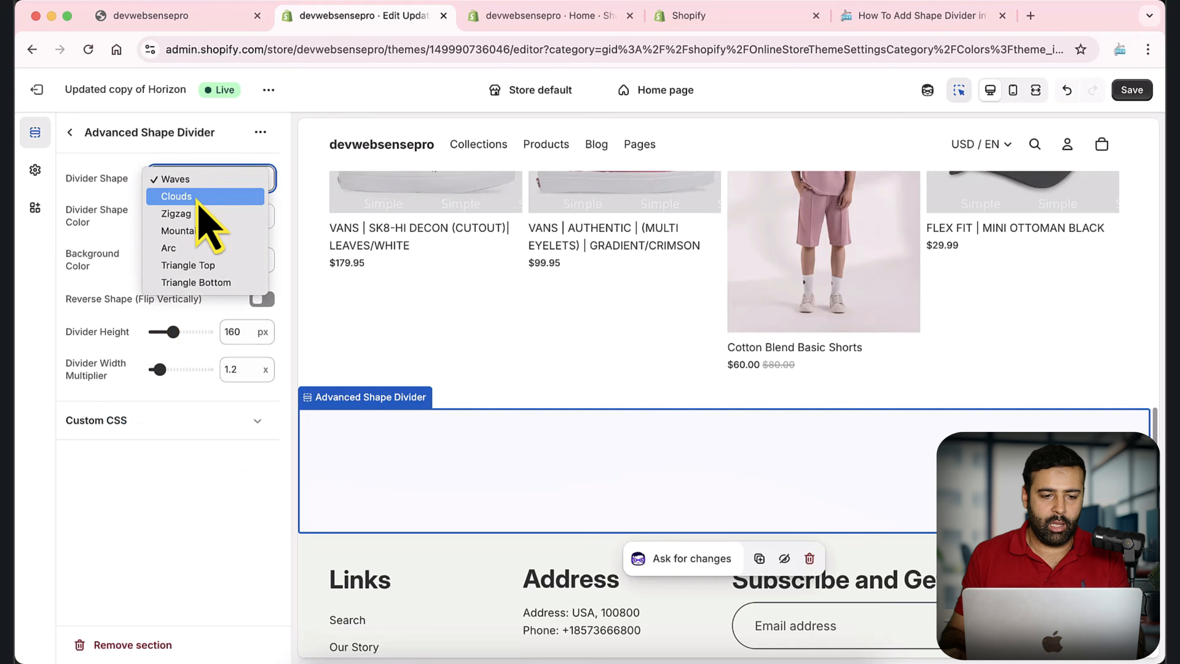
{"action": "left_click", "coordinate": [197, 215]}
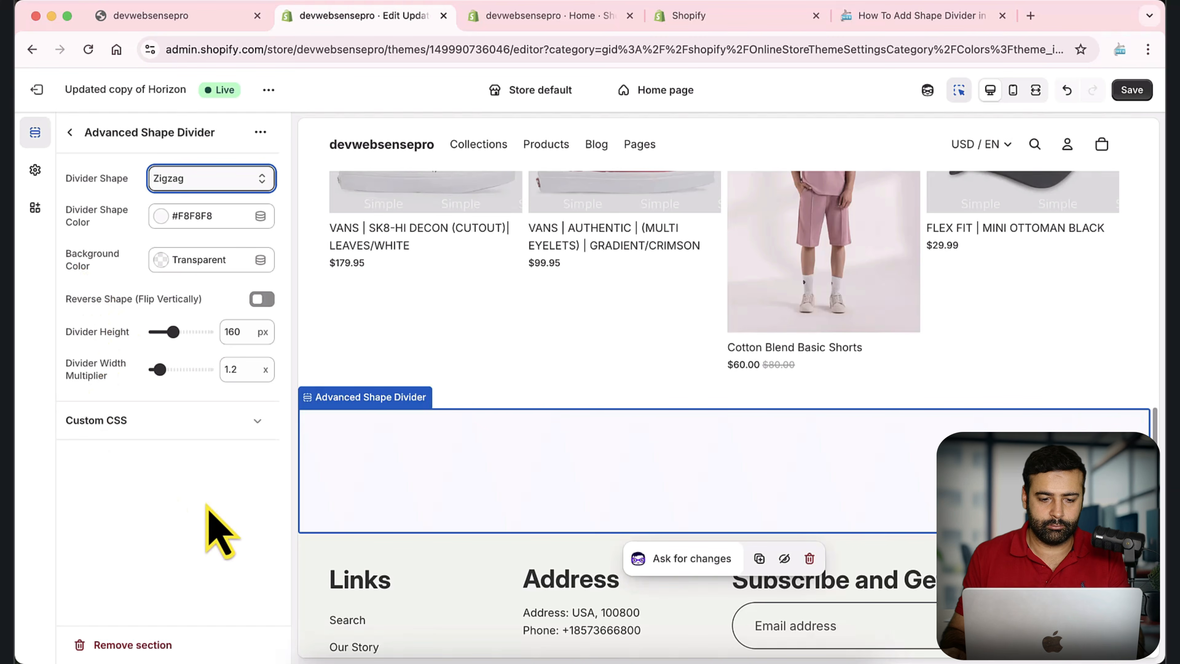
{"action": "left_click", "coordinate": [426, 558]}
{"action": "left_click", "coordinate": [89, 473]}
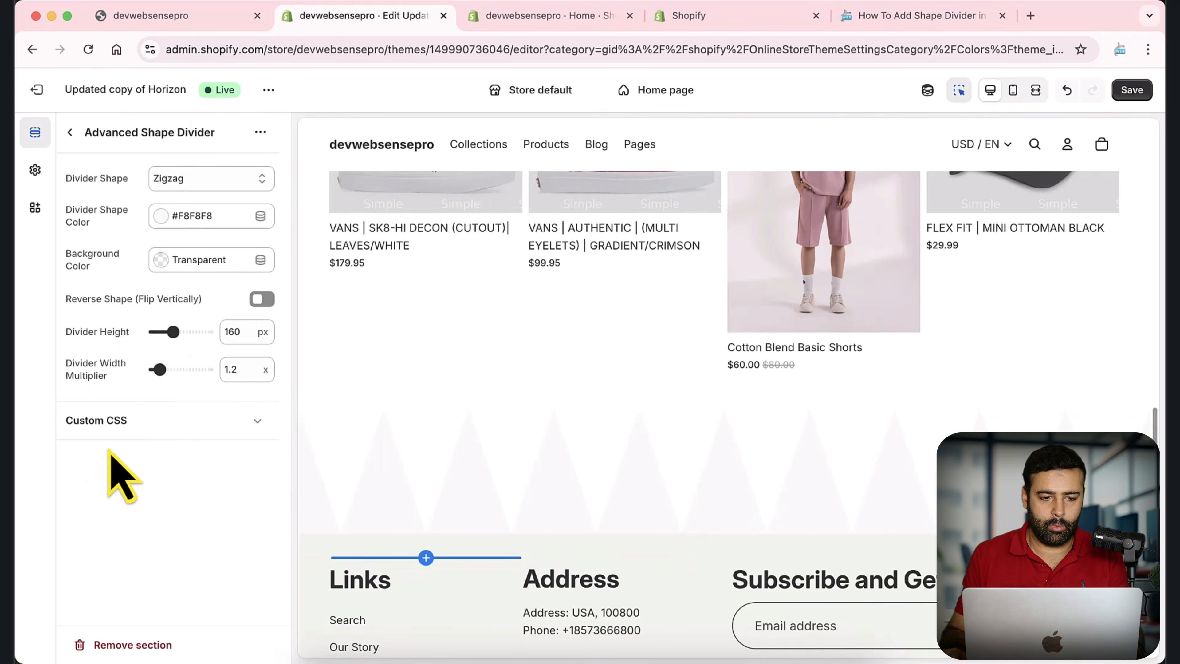
Set the divider shape to Clouds and sample the footer's background as the divider's background color, #EFF1EA
{"action": "left_click", "coordinate": [228, 185]}
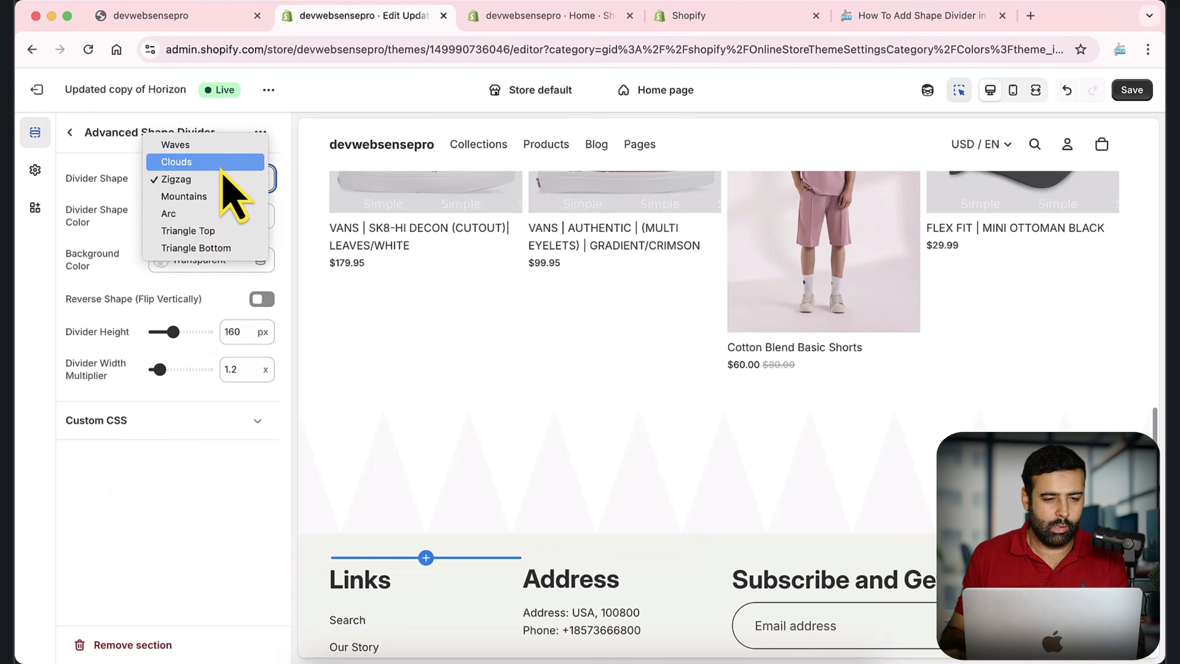
{"action": "left_click", "coordinate": [234, 168]}
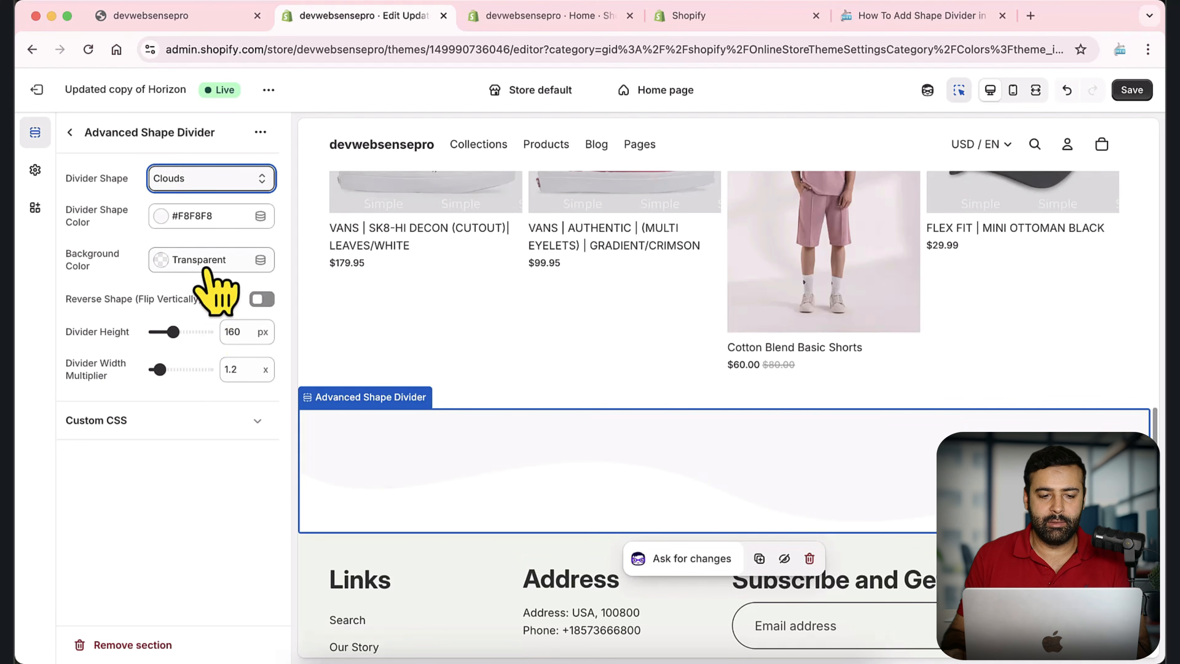
{"action": "left_click", "coordinate": [200, 261]}
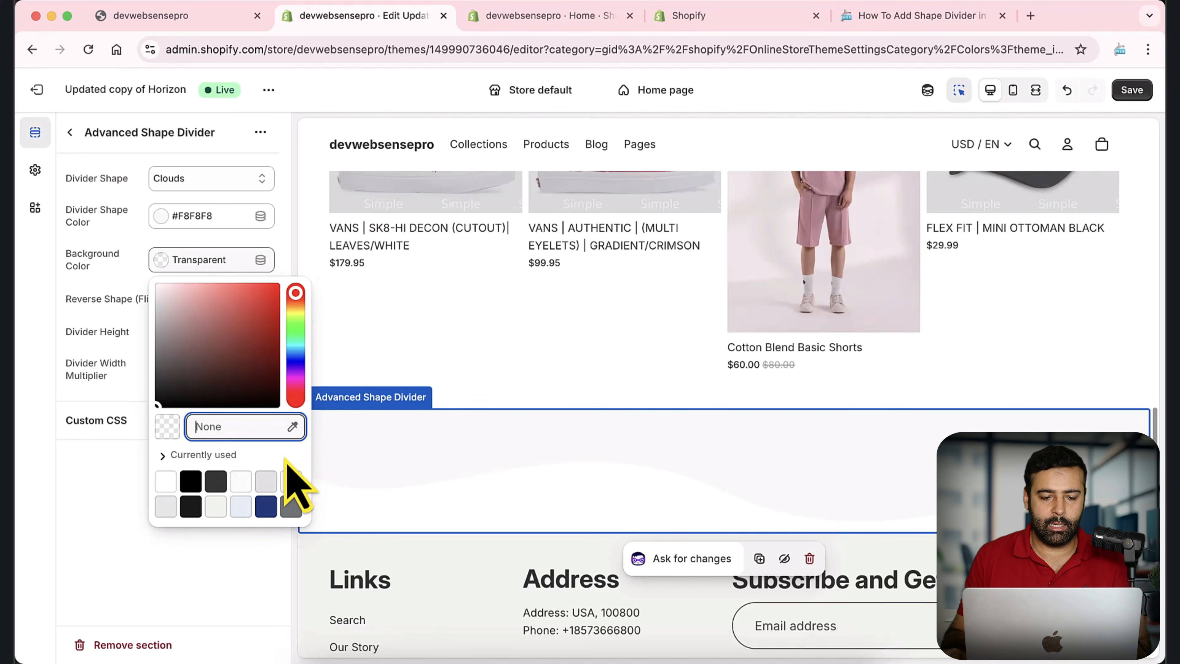
{"action": "left_click", "coordinate": [292, 426]}
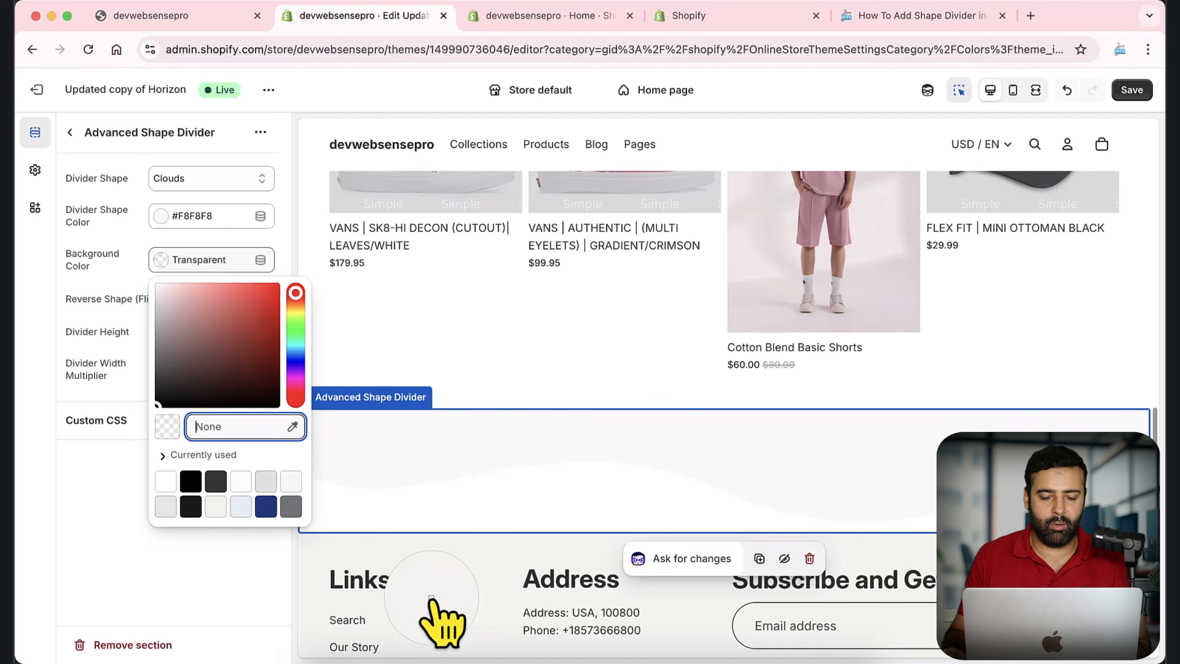
{"action": "left_click", "coordinate": [435, 596]}
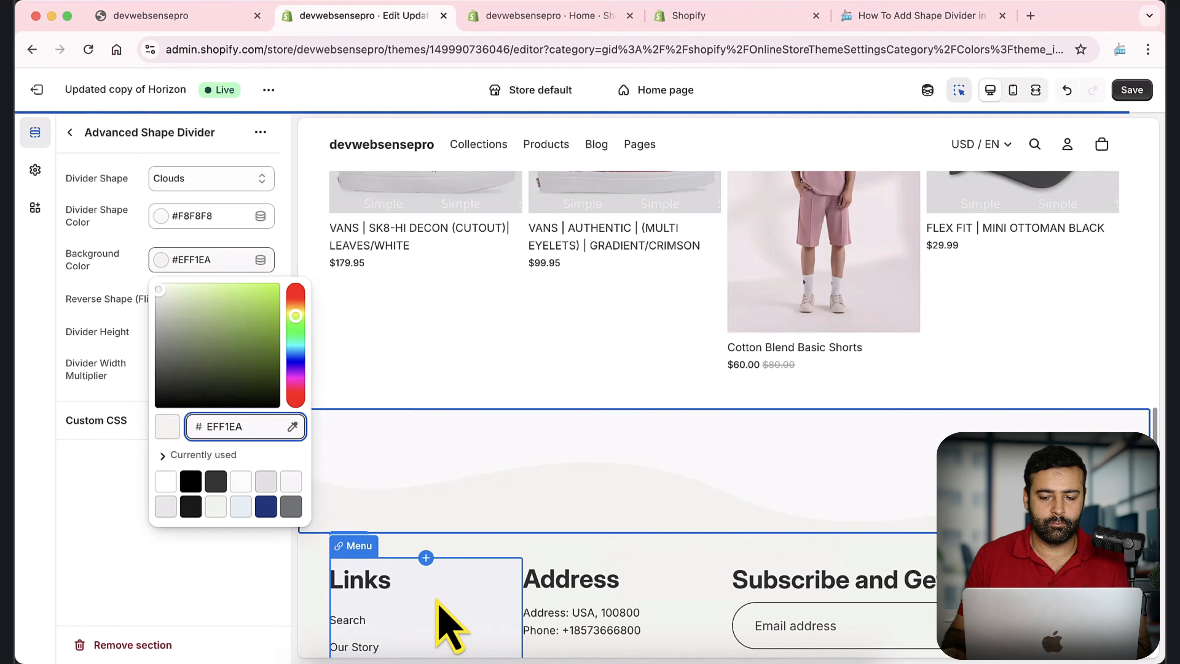
Sample the page's white background above the divider as its Divider Shape Color, #FFFFFF
{"action": "left_click", "coordinate": [176, 587]}
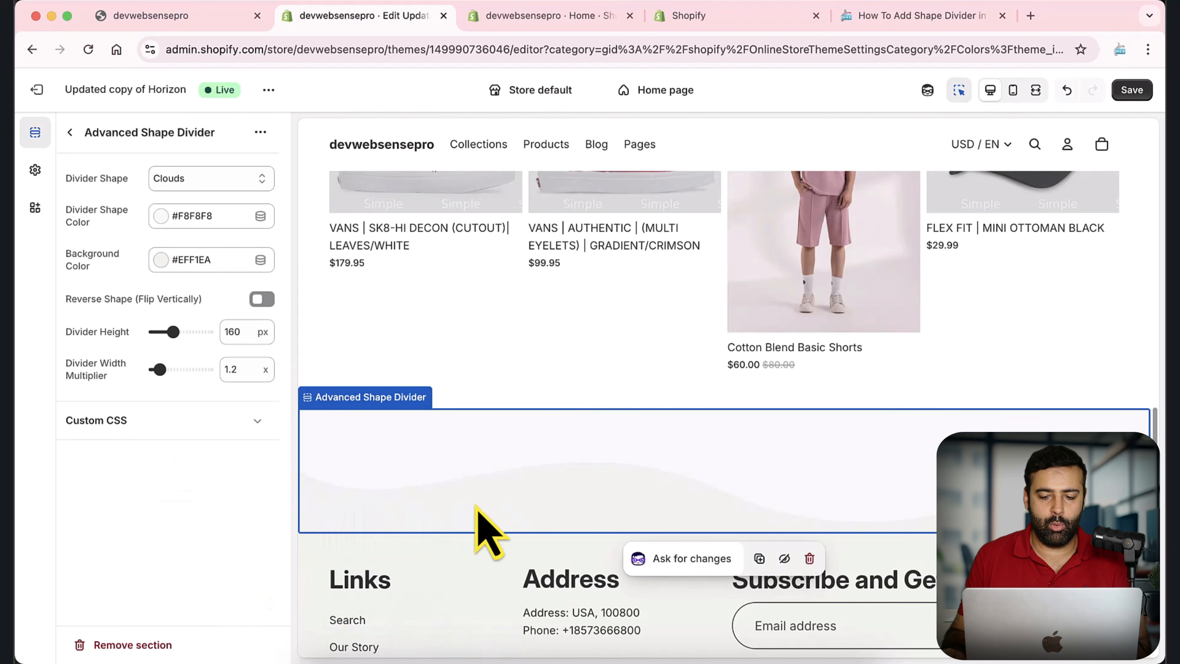
{"action": "scroll", "coordinate": [711, 517], "scroll_direction": "down", "scroll_amount": 3}
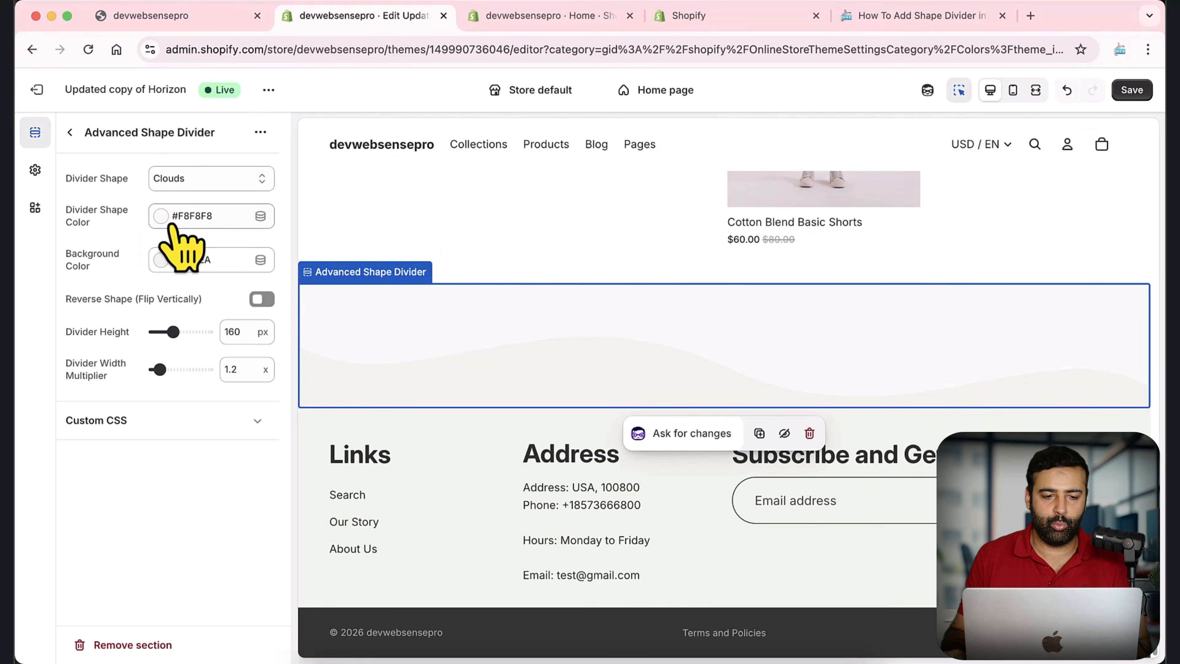
{"action": "left_click", "coordinate": [209, 217]}
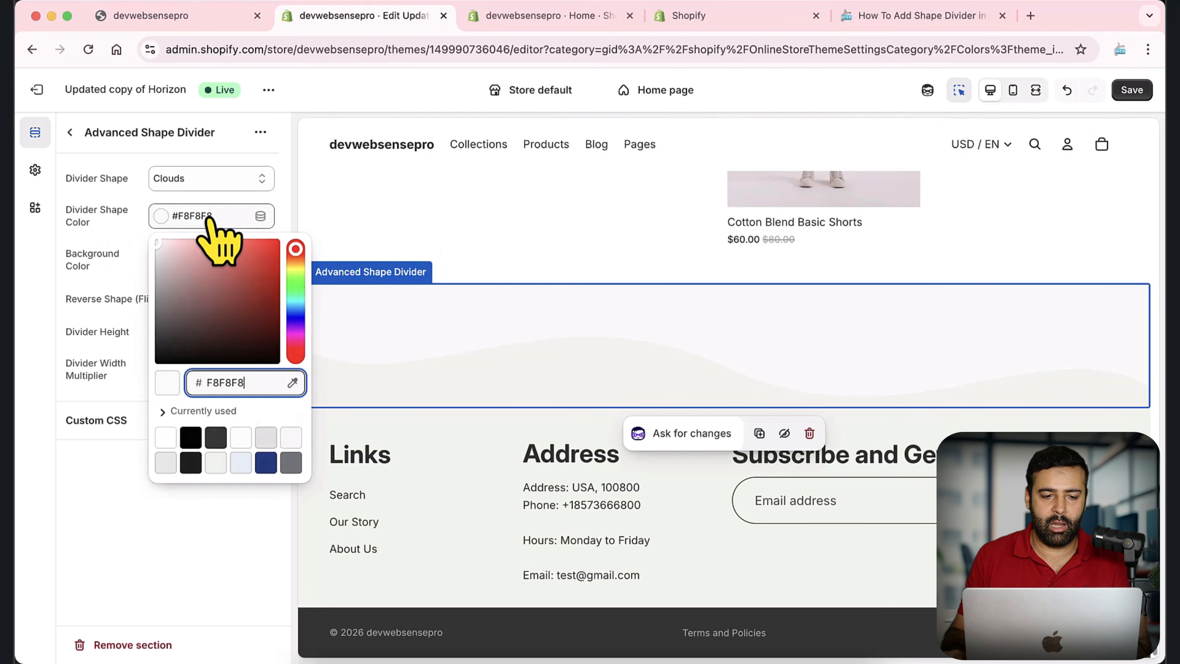
{"action": "left_click", "coordinate": [292, 383]}
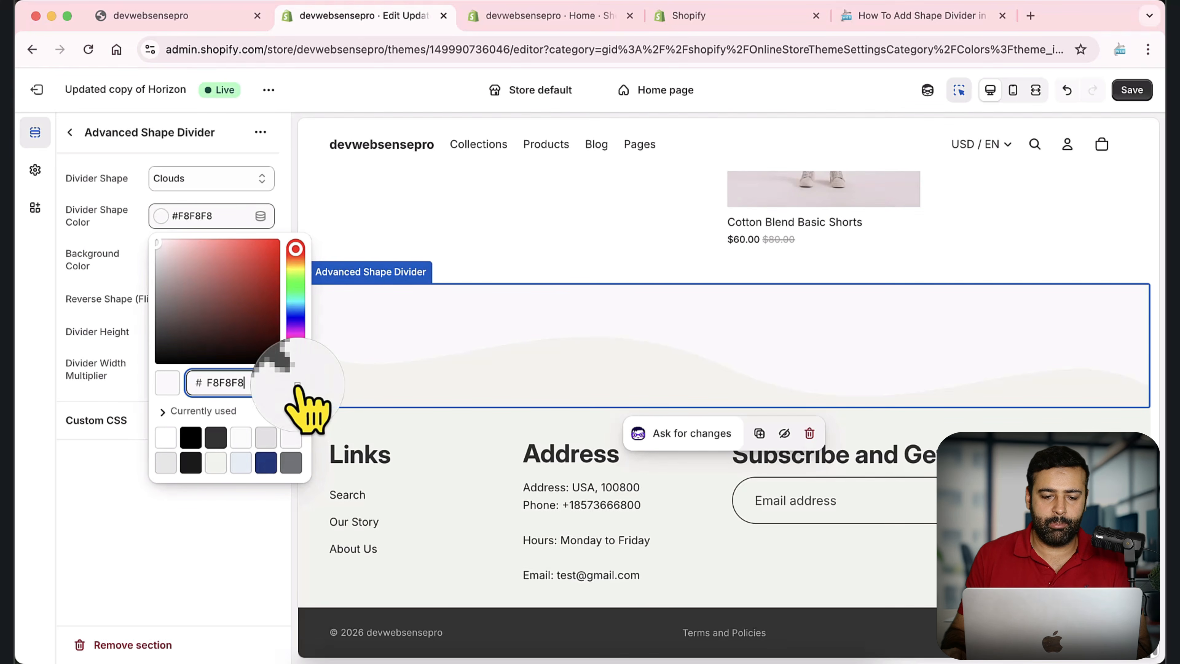
{"action": "left_click", "coordinate": [623, 218]}
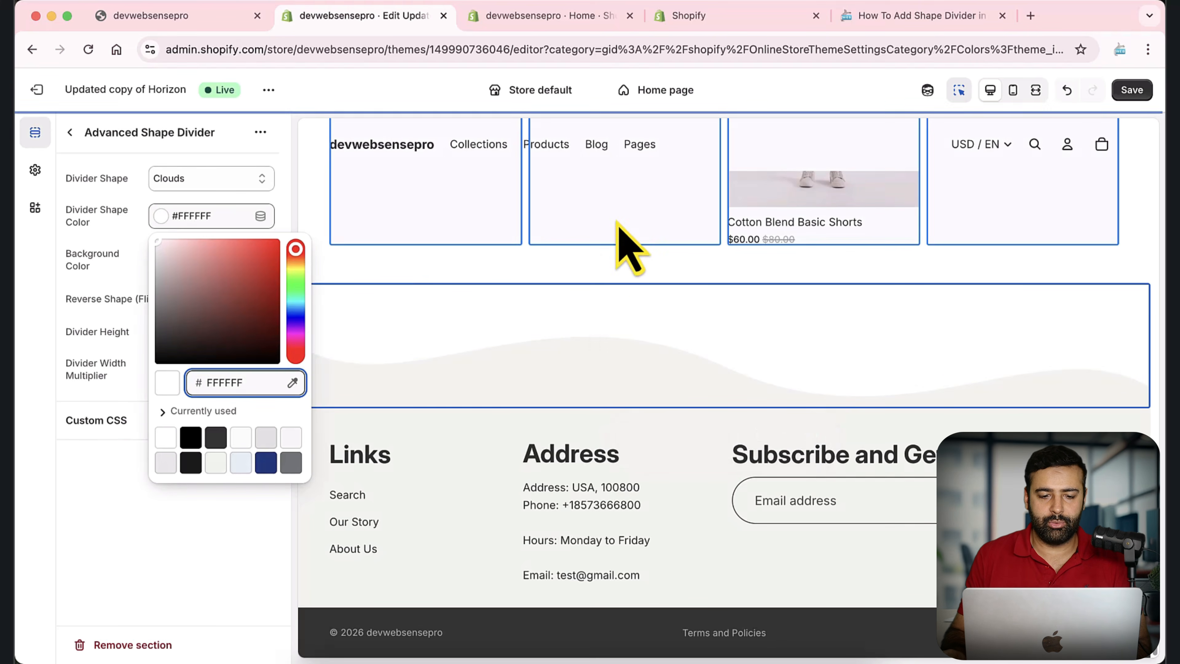
{"action": "left_click", "coordinate": [148, 541]}
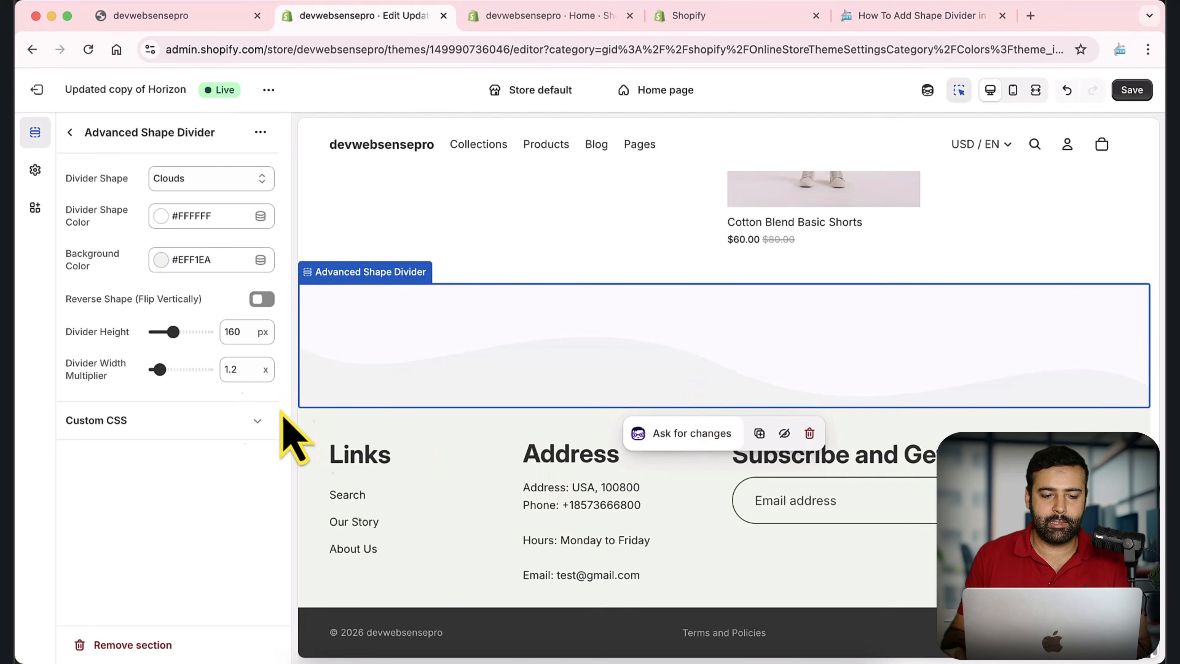
Set the divider height to 225 px and the width multiplier to 1.6, and save the changes
{"action": "left_click_drag", "start_coordinate": [181, 331], "coordinate": [183, 331]}
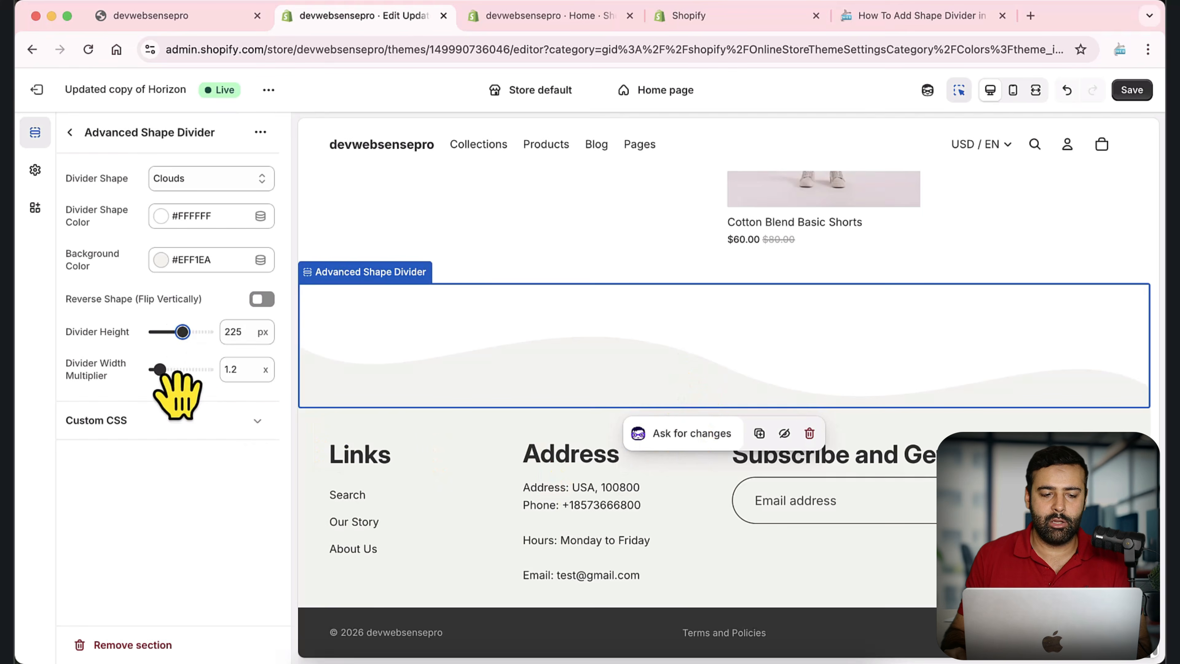
{"action": "left_click_drag", "start_coordinate": [160, 369], "coordinate": [170, 369]}
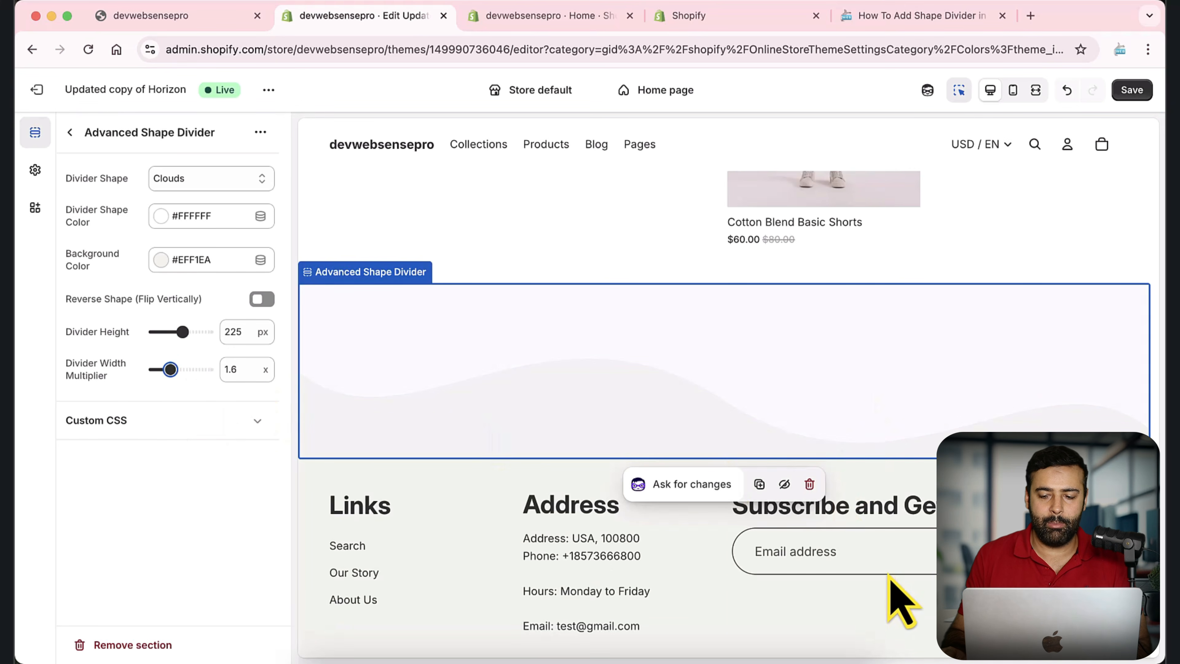
{"action": "left_click", "coordinate": [1133, 90]}
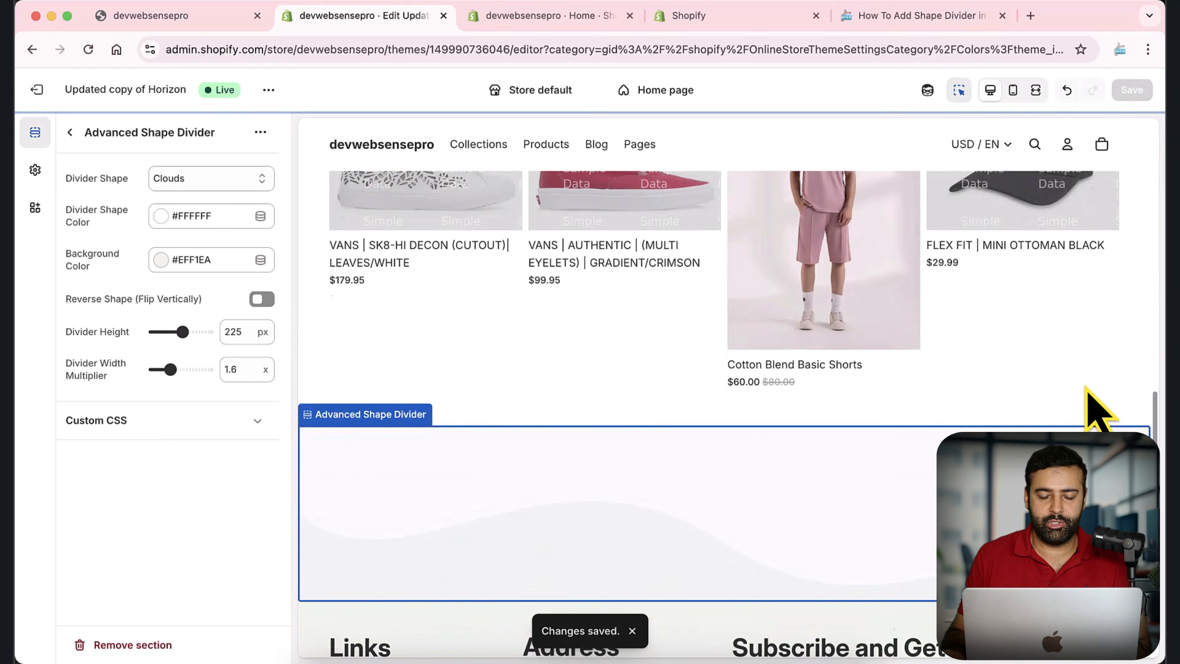
{"action": "scroll", "coordinate": [1086, 387], "scroll_direction": "down", "scroll_amount": 1}
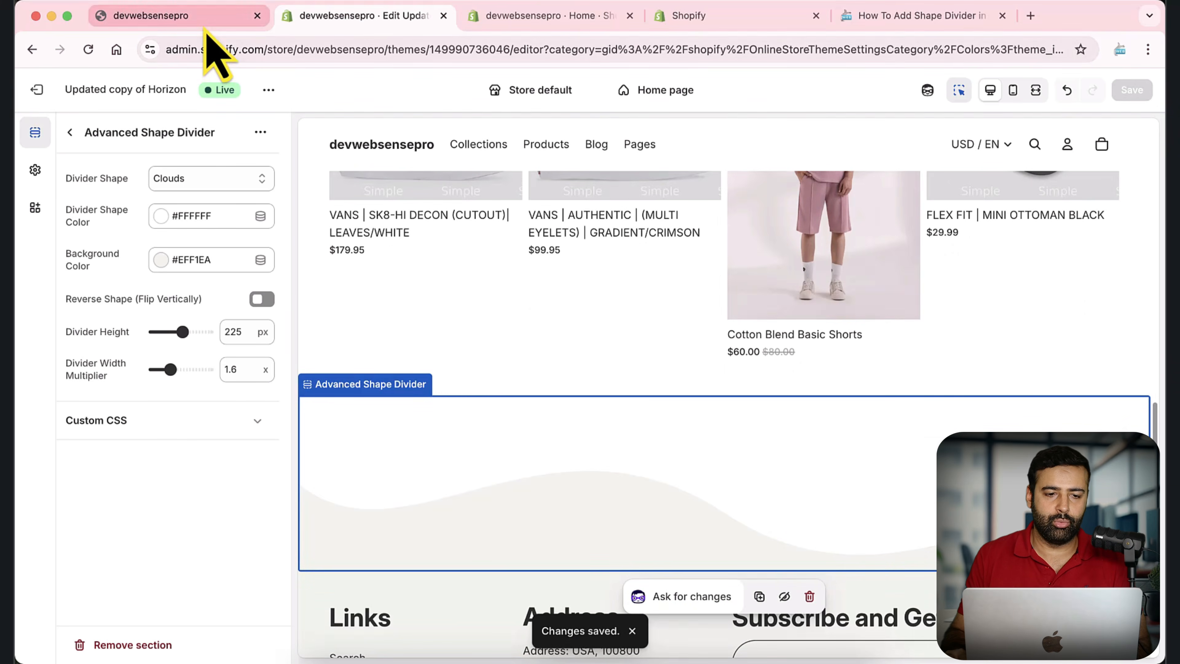
Reload the live storefront and examine the cloud divider and the Links, Address and Subscribe headings in the footer
{"action": "left_click", "coordinate": [205, 26]}
{"action": "left_click", "coordinate": [190, 49]}
{"action": "left_click", "coordinate": [89, 50]}
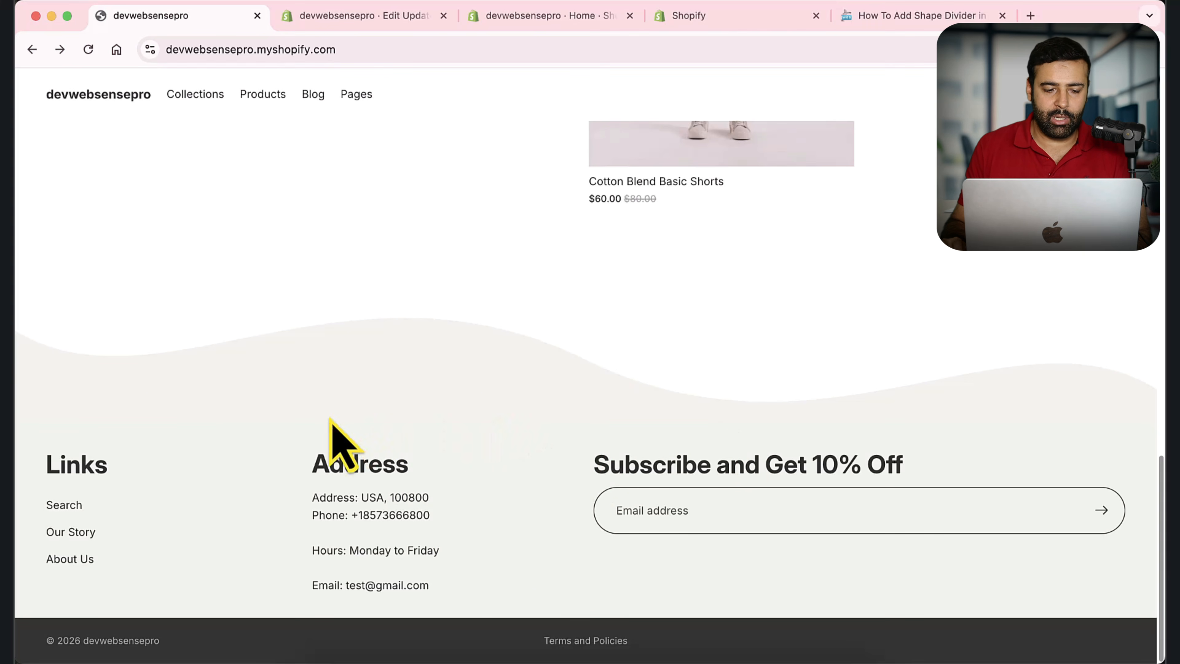
{"action": "left_click_drag", "start_coordinate": [38, 463], "coordinate": [114, 468]}
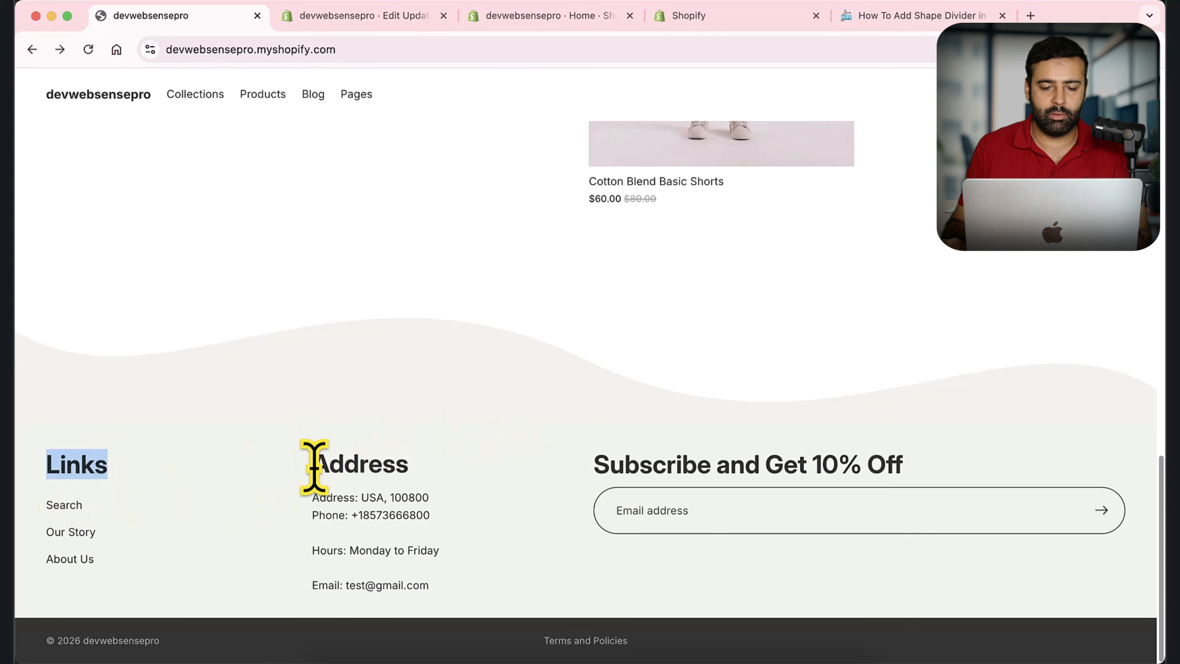
{"action": "left_click_drag", "start_coordinate": [330, 462], "coordinate": [596, 464]}
{"action": "left_click", "coordinate": [548, 418]}
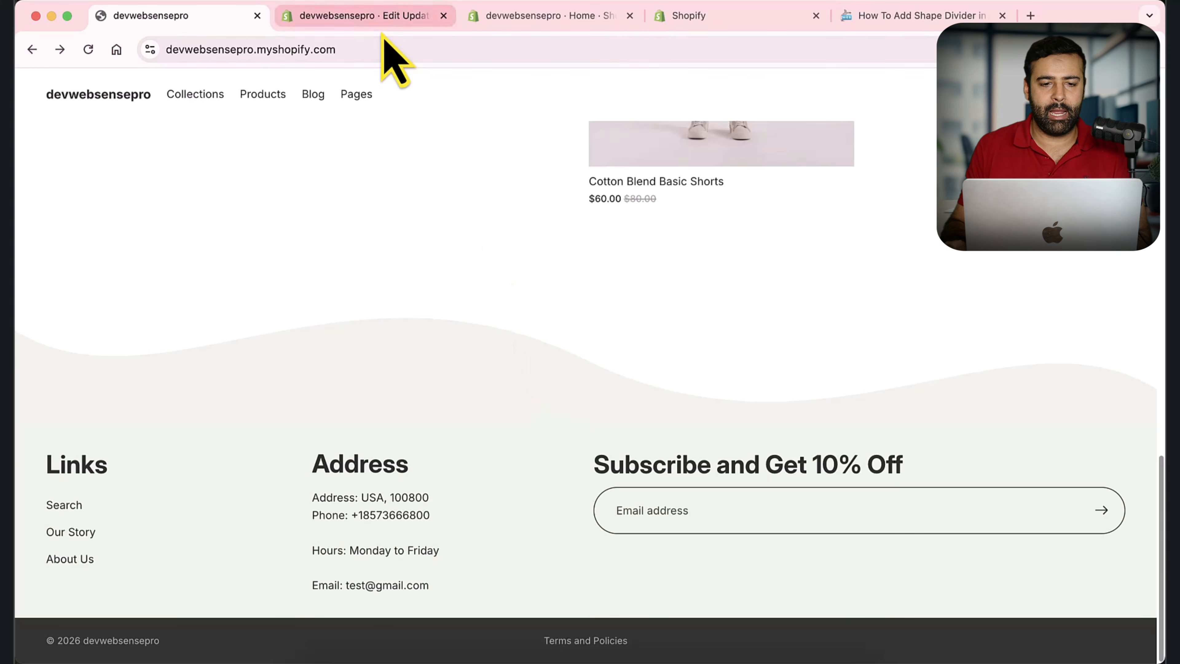
Return to the theme editor and open the Typography options in the theme settings
{"action": "left_click", "coordinate": [381, 19]}
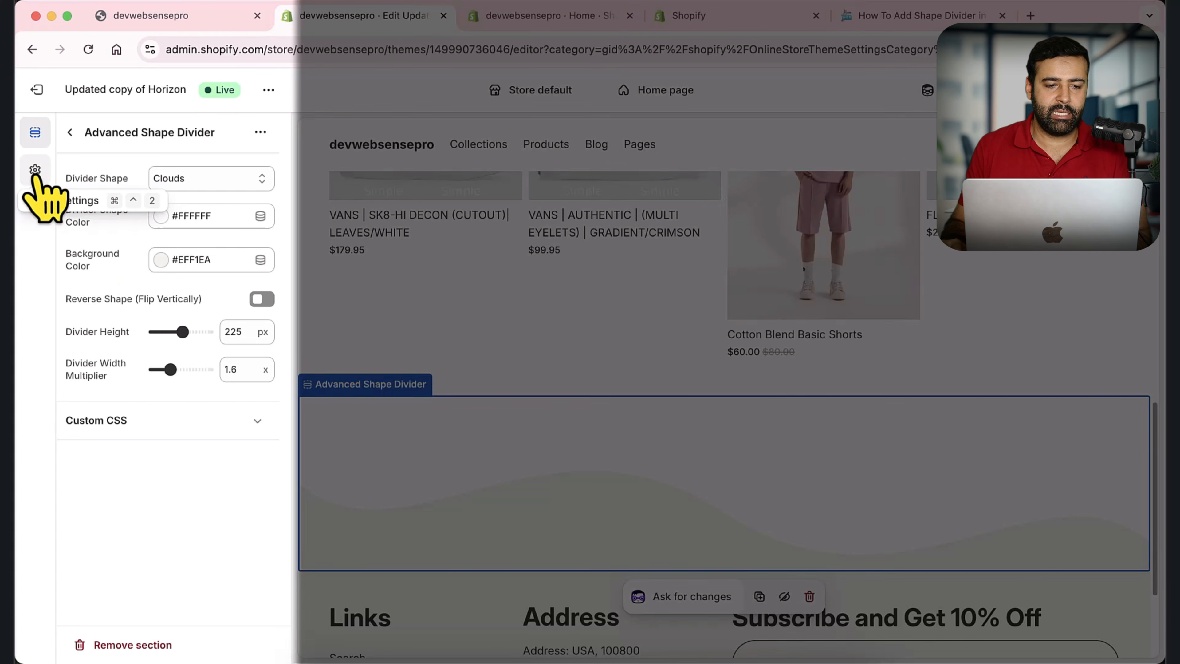
{"action": "left_click", "coordinate": [35, 170]}
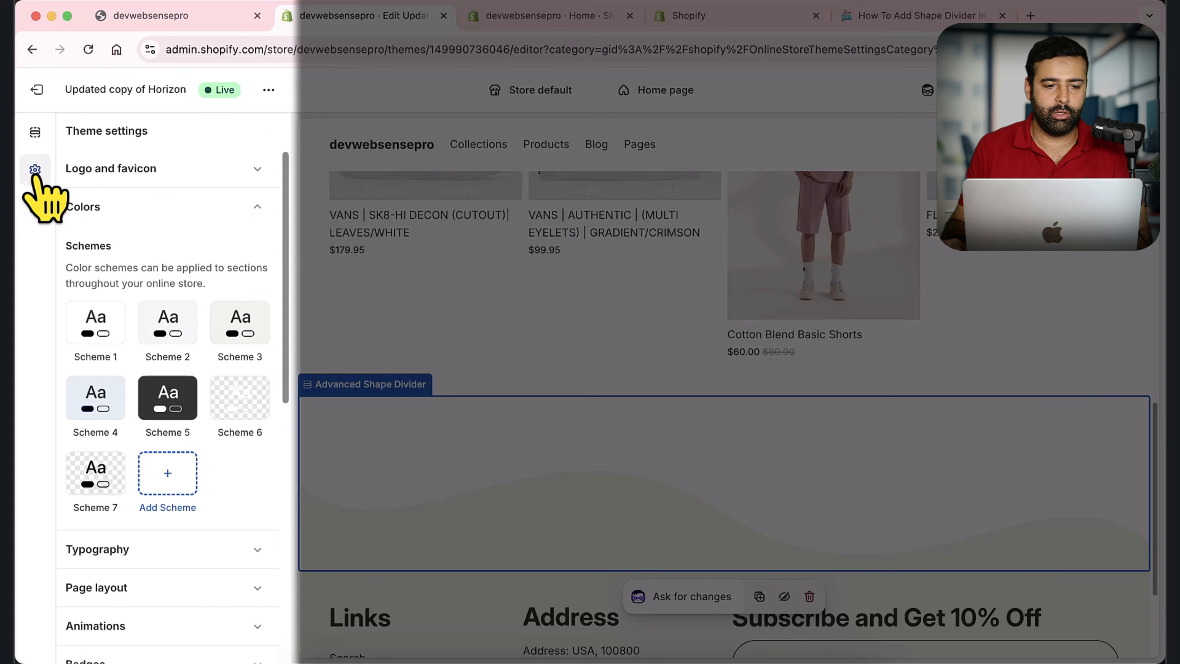
{"action": "left_click", "coordinate": [257, 207]}
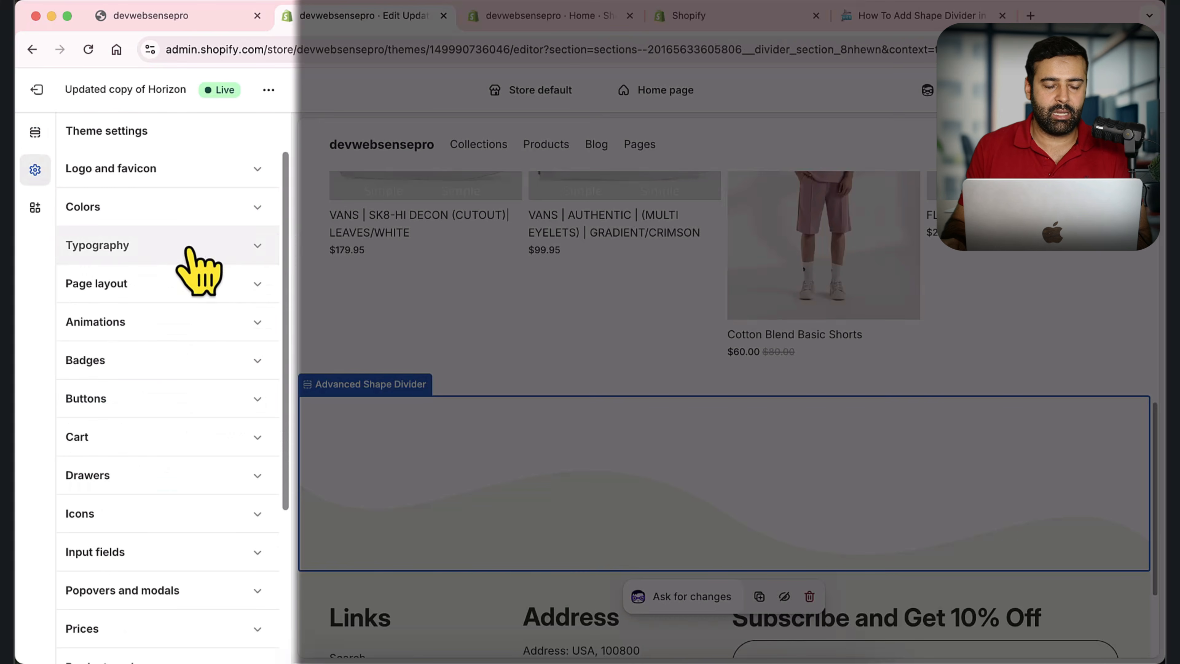
{"action": "left_click", "coordinate": [233, 242]}
{"action": "scroll", "coordinate": [225, 269], "scroll_direction": "down", "scroll_amount": 5}
{"action": "scroll", "coordinate": [246, 325], "scroll_direction": "up", "scroll_amount": 2}
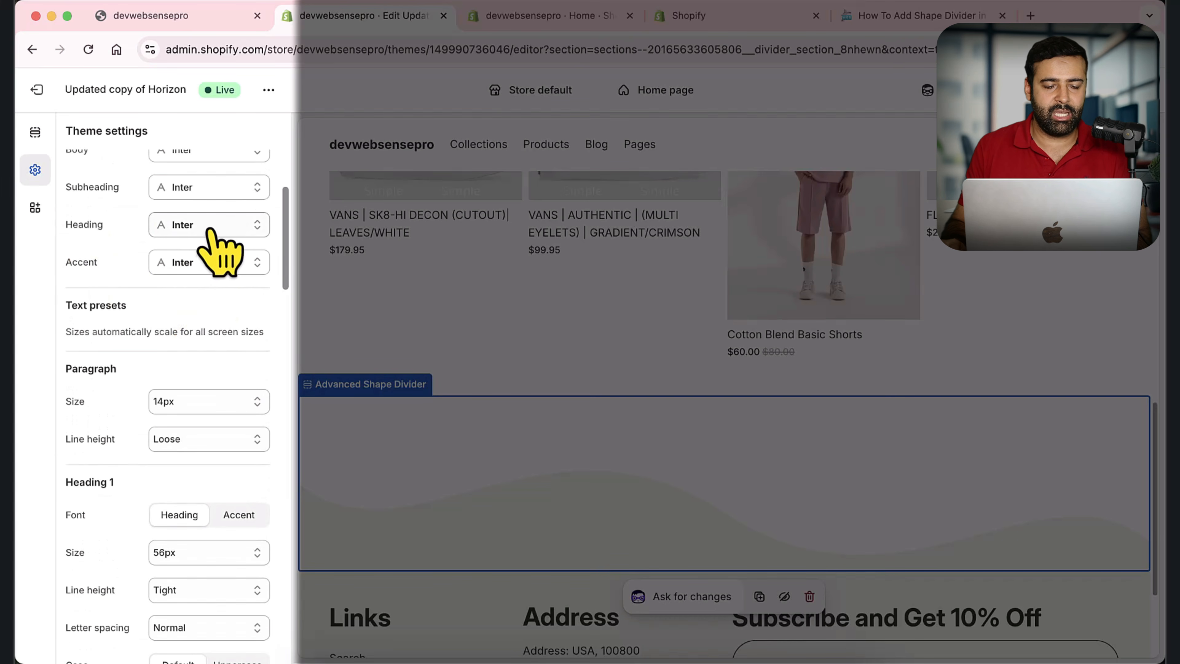
Change the theme's Heading font to Abril Fatface
{"action": "left_click", "coordinate": [217, 227]}
{"action": "scroll", "coordinate": [231, 279], "scroll_direction": "down", "scroll_amount": 1}
{"action": "scroll", "coordinate": [230, 301], "scroll_direction": "down", "scroll_amount": 8}
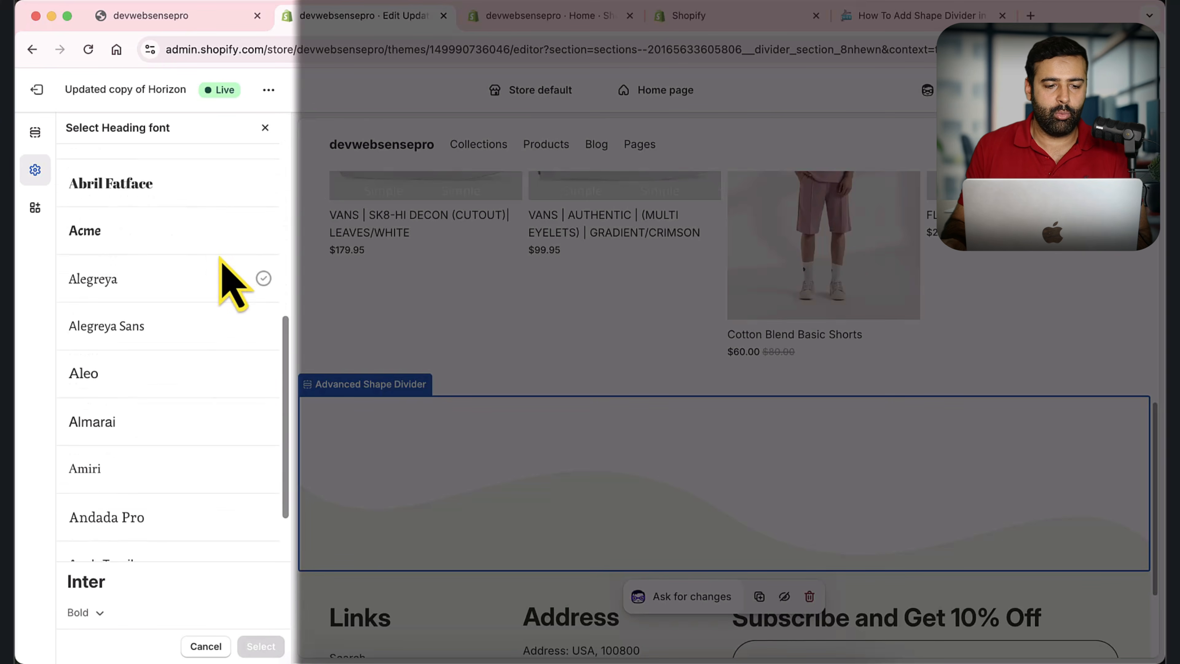
{"action": "left_click", "coordinate": [150, 194]}
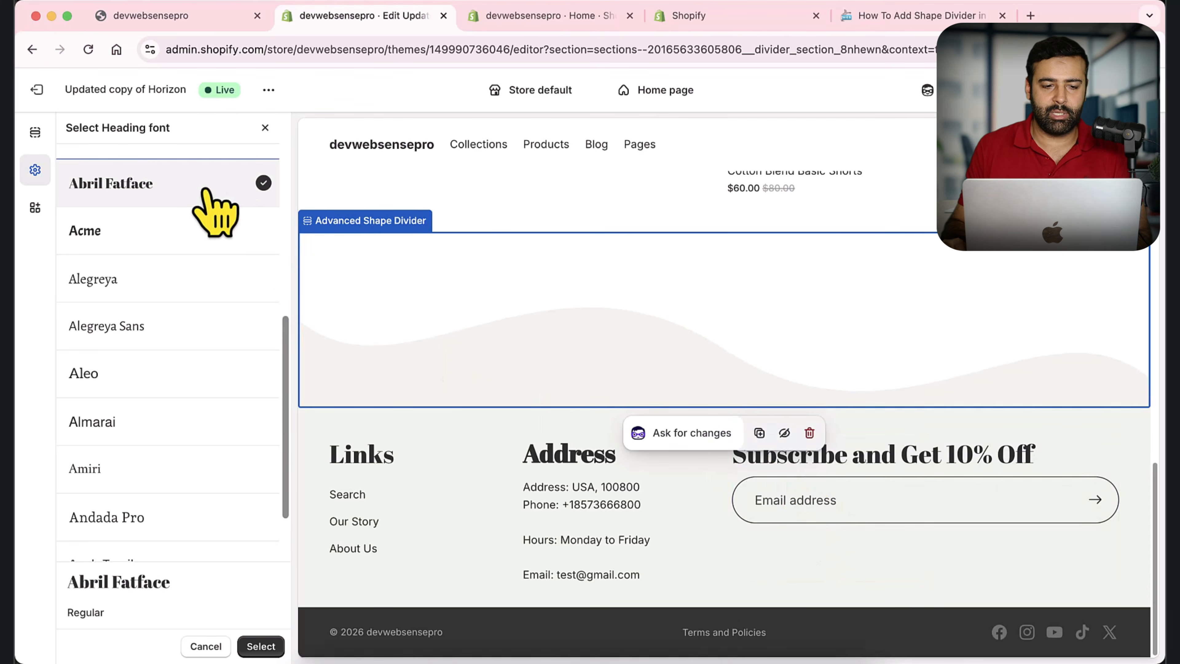
{"action": "left_click", "coordinate": [261, 646]}
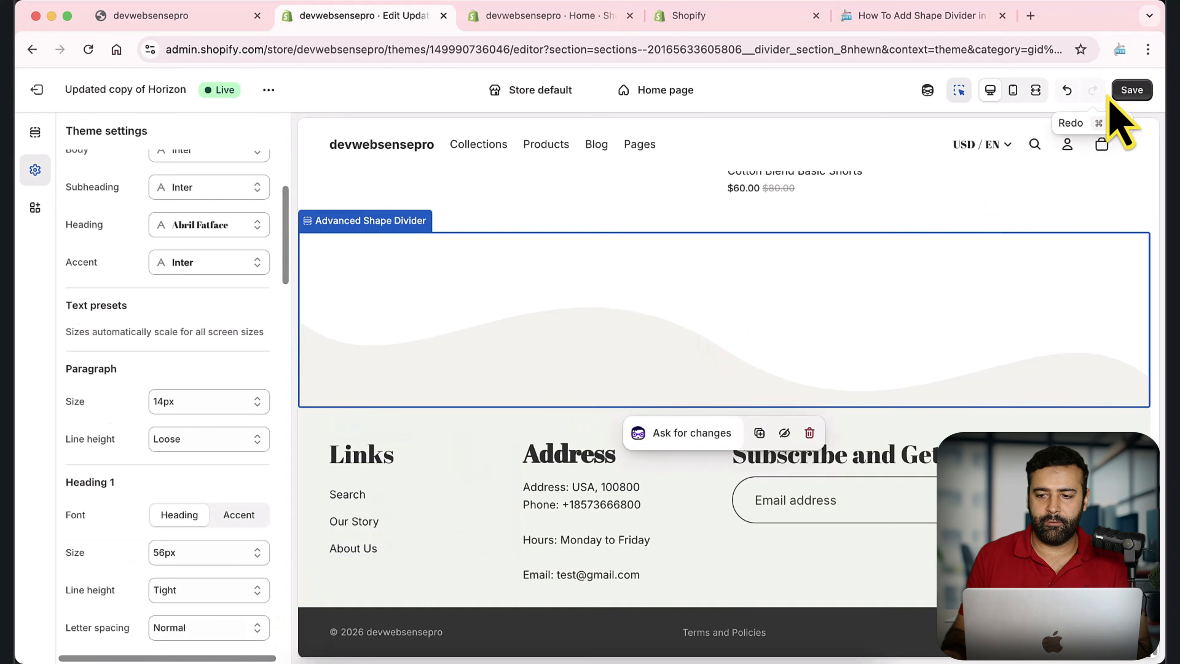
Save the font change and reload the live storefront to check the footer headings
{"action": "left_click", "coordinate": [1124, 92]}
{"action": "left_click", "coordinate": [179, 21]}
{"action": "left_click", "coordinate": [88, 49]}
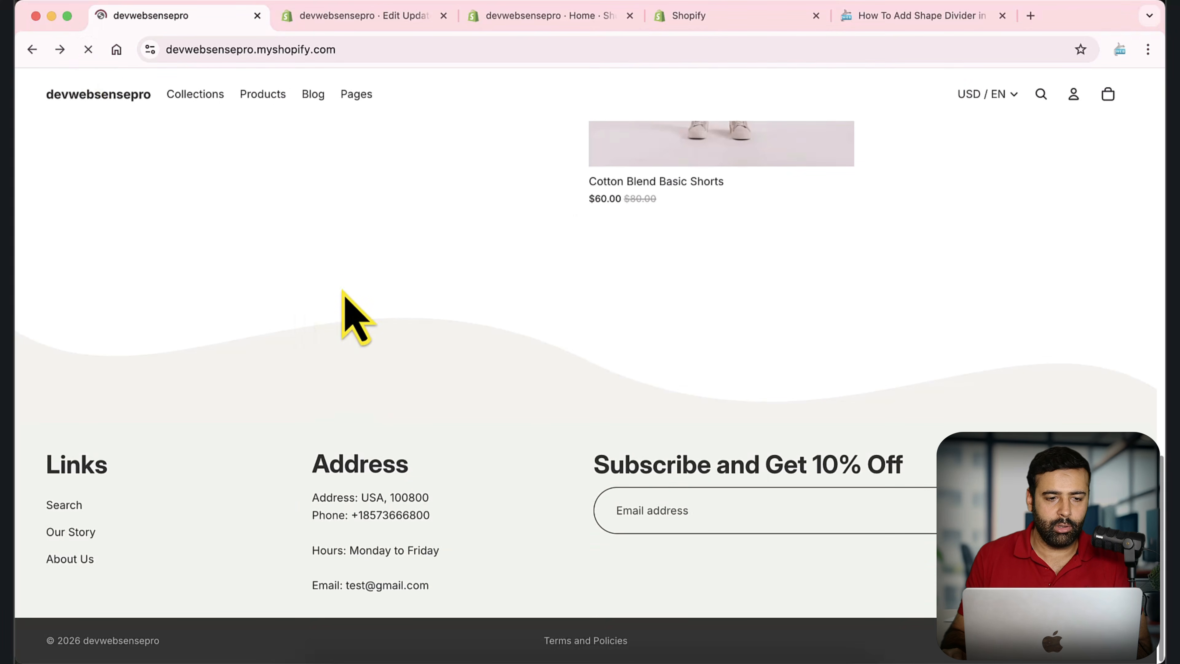